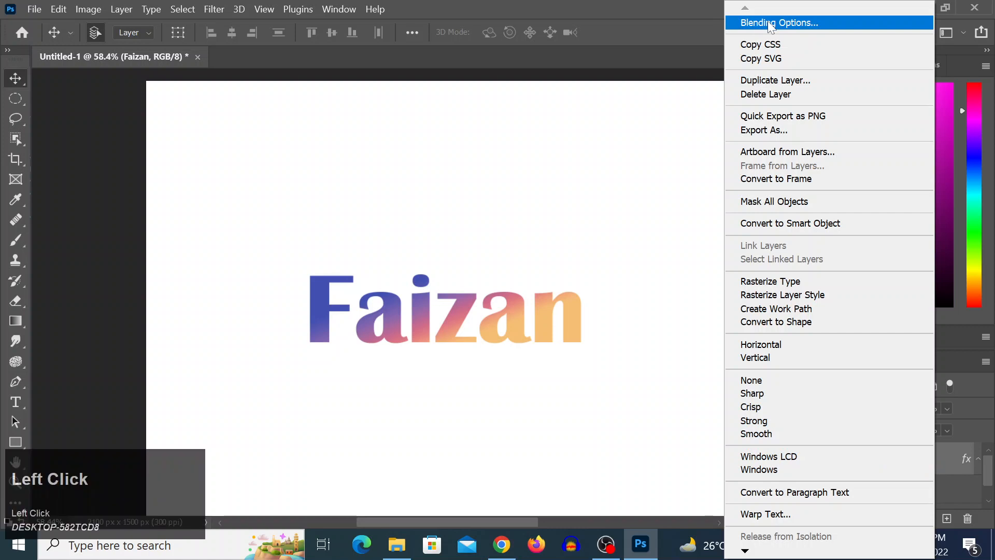
Step: Open the text layer's Blending Options and move the Layer Style dialog and canvas so the lettering can be seen
key("alt+z")
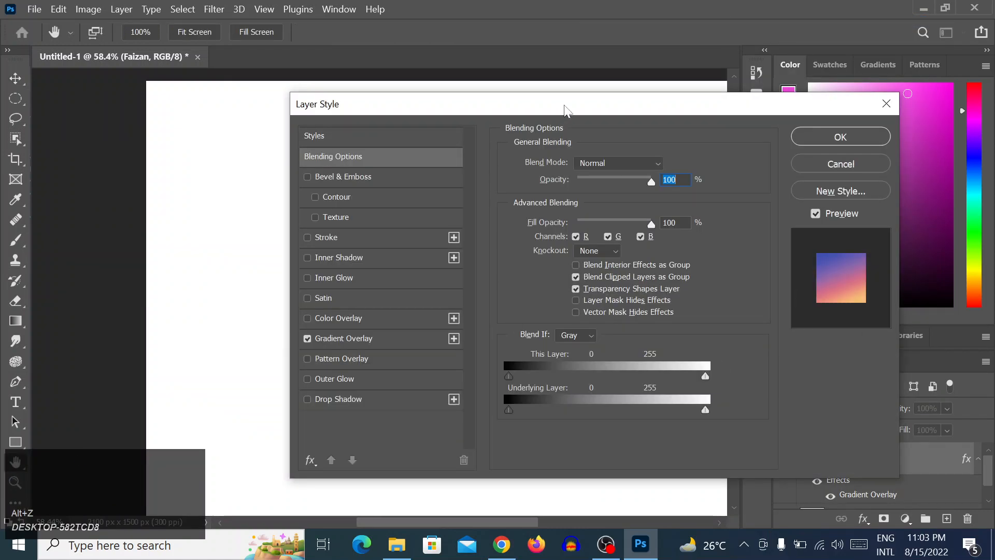
left_click_drag(567, 109, 777, 99)
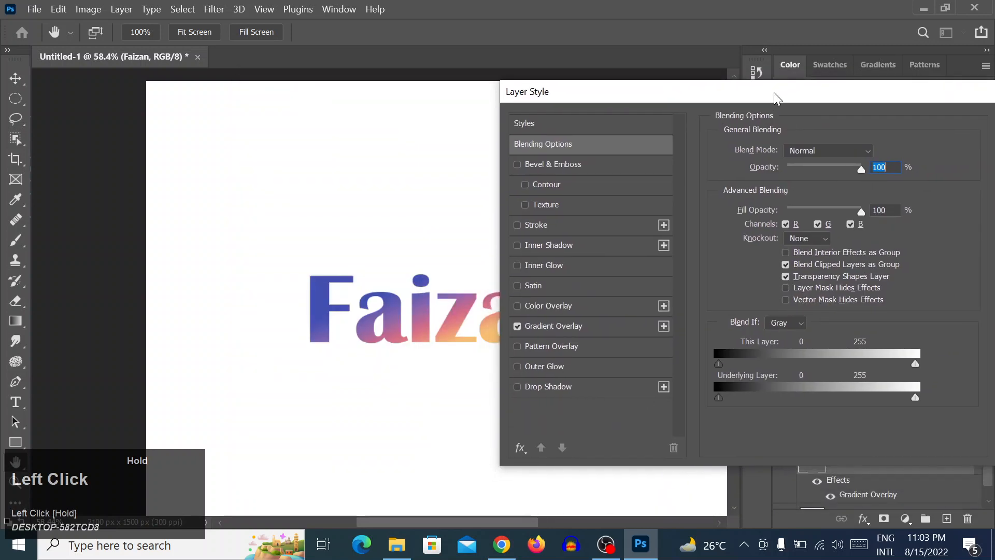
key("space")
left_click_drag(360, 244, 176, 185)
left_click(777, 103)
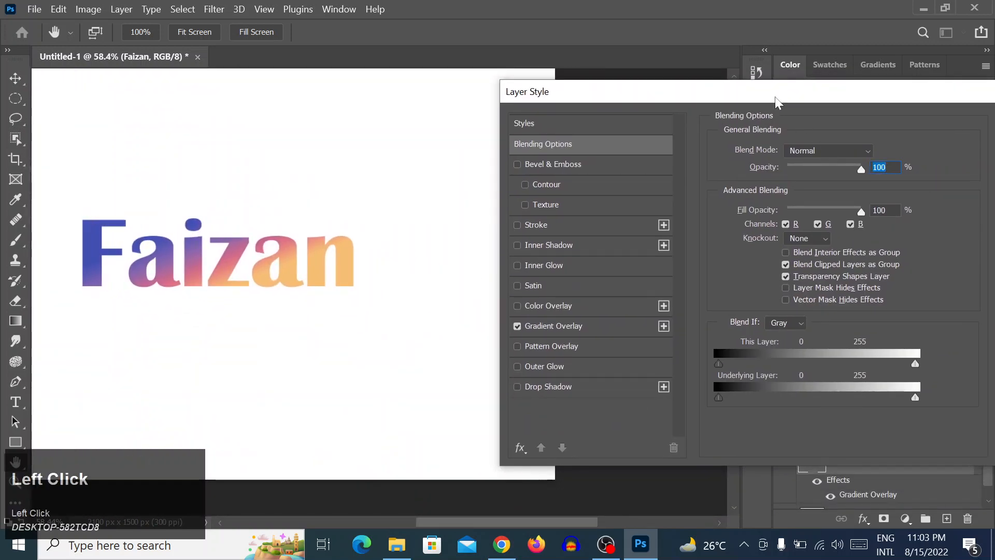
left_click_drag(777, 102, 637, 80)
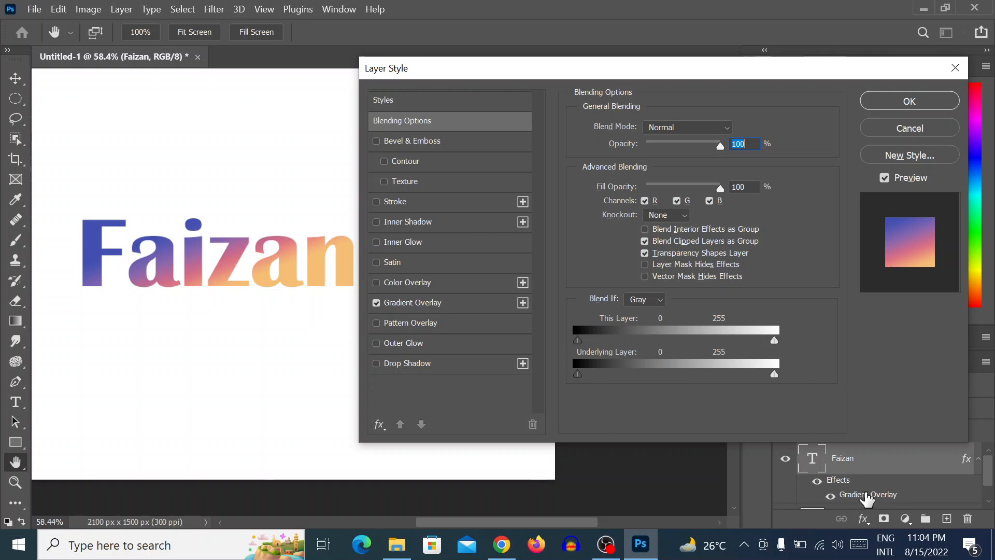
Step: Enable Bevel & Emboss on the text layer and set its style to Outer Bevel
left_click(386, 141)
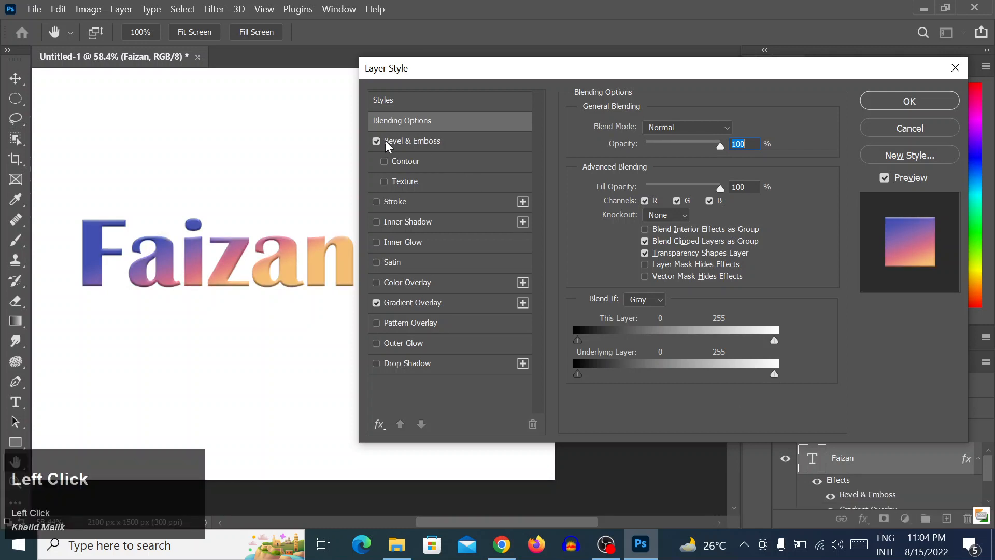
left_click(421, 142)
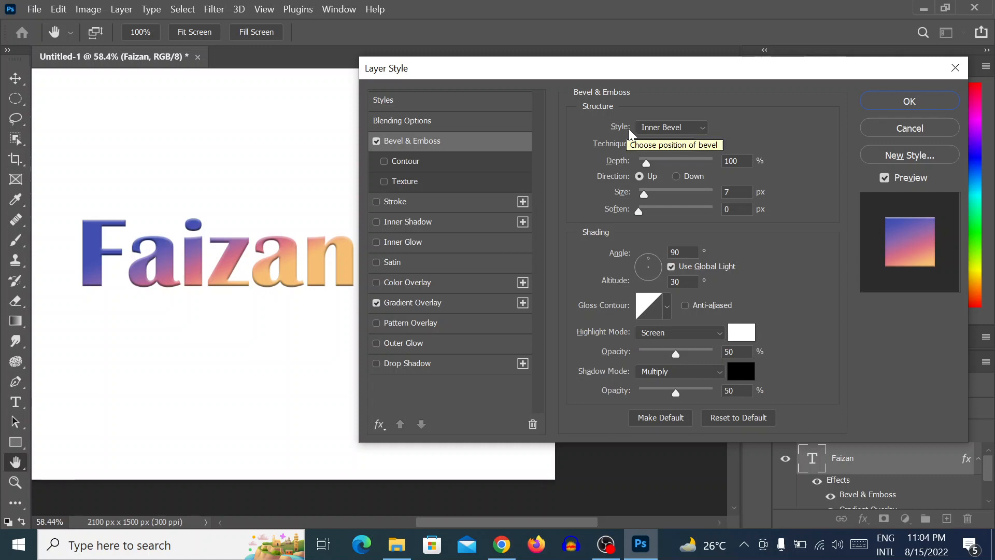
left_click(666, 130)
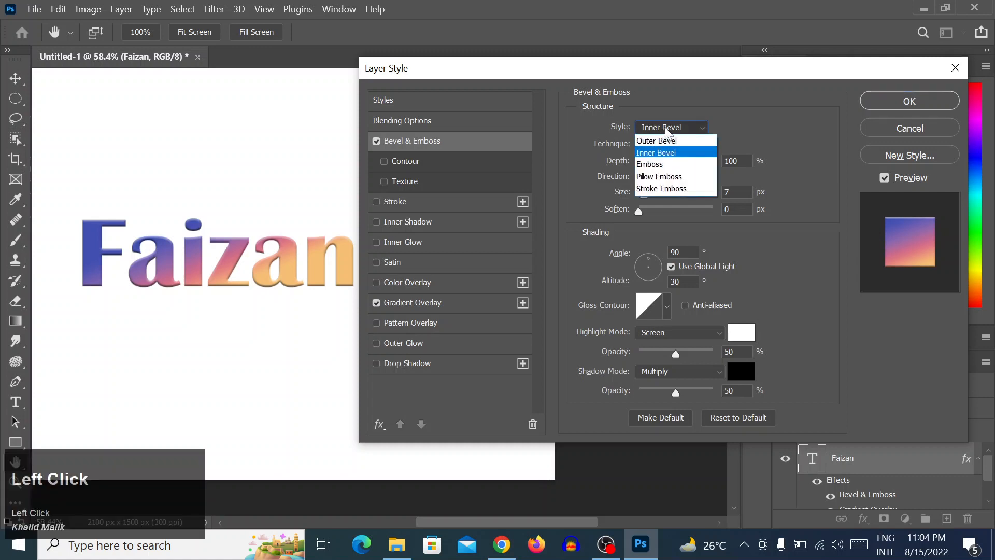
left_click(666, 137)
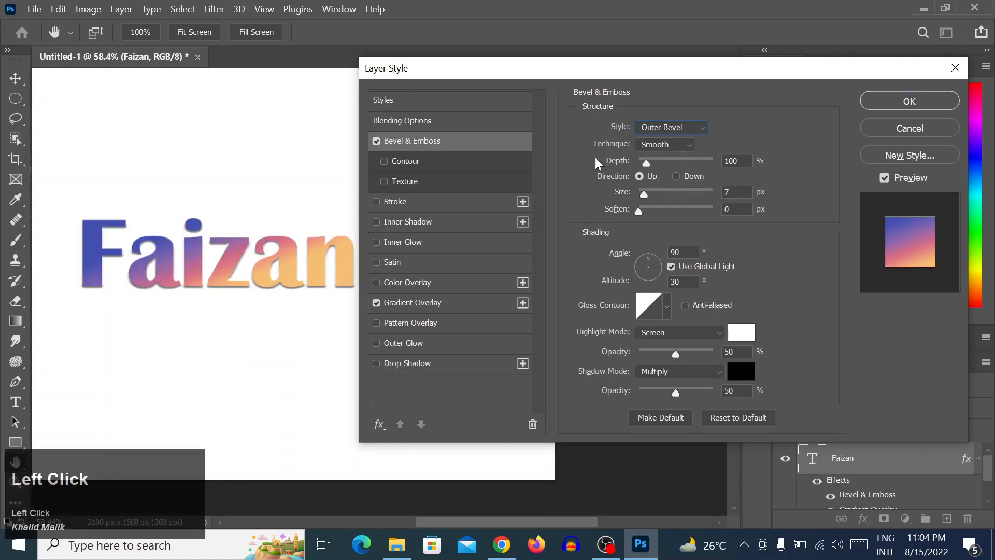
left_click(661, 128)
left_click(662, 128)
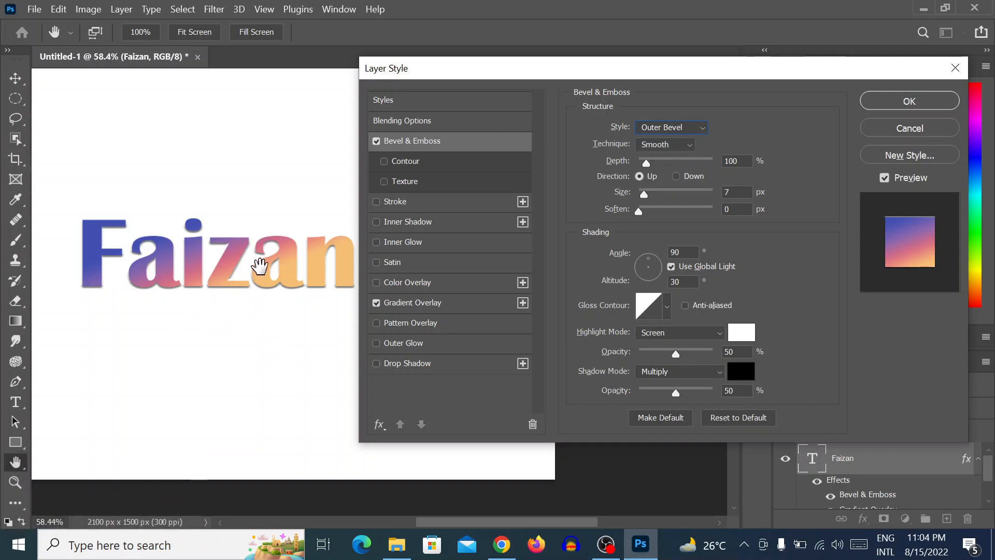
Step: Examine the smooth outer bevel along the letter edges up close and at overall size
key("z")
key("z")
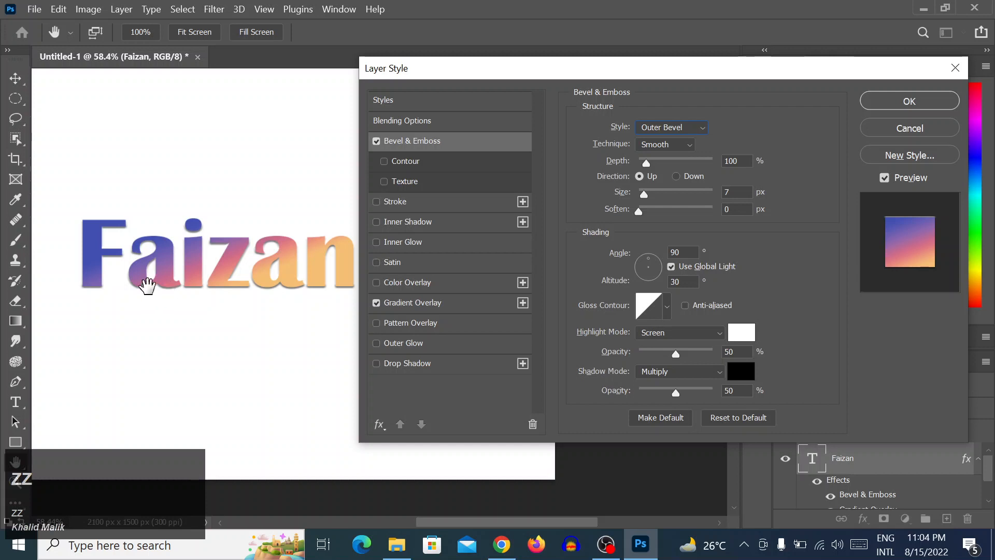
left_click_drag(129, 276, 150, 268)
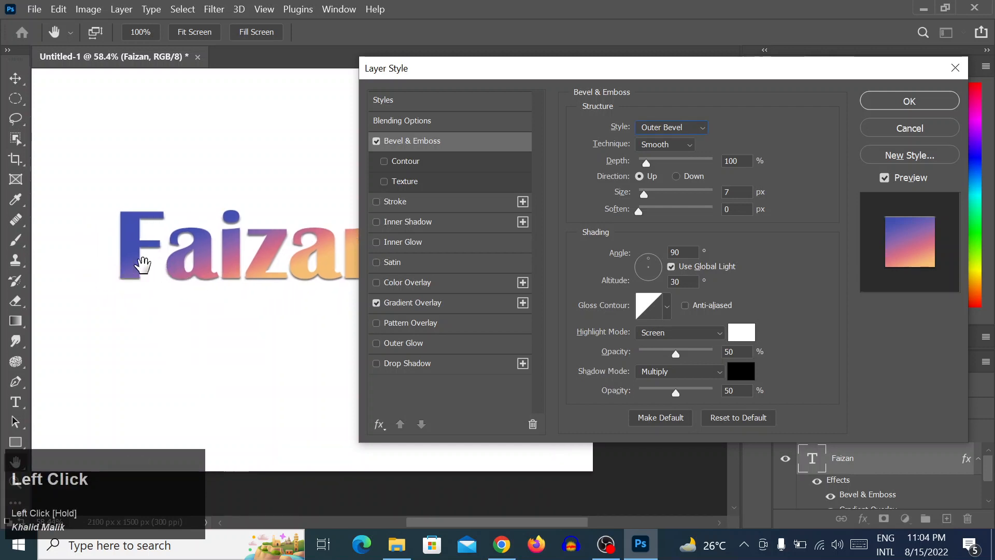
key("ctrl")
key("ctrl+equal")
key("ctrl+equal")
key("ctrl+equal")
key("ctrl+equal")
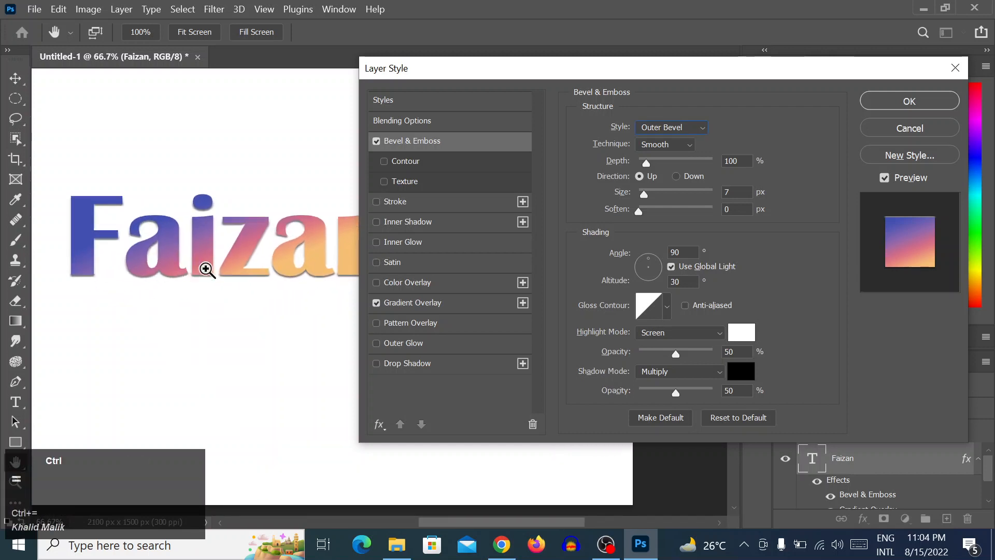
left_click_drag(220, 169, 282, 267)
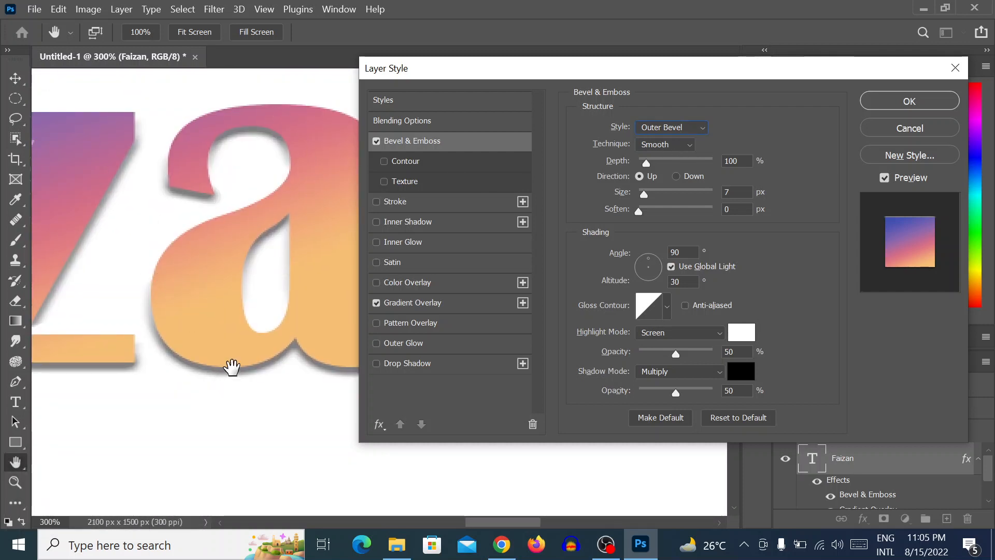
left_click_drag(230, 280, 211, 257)
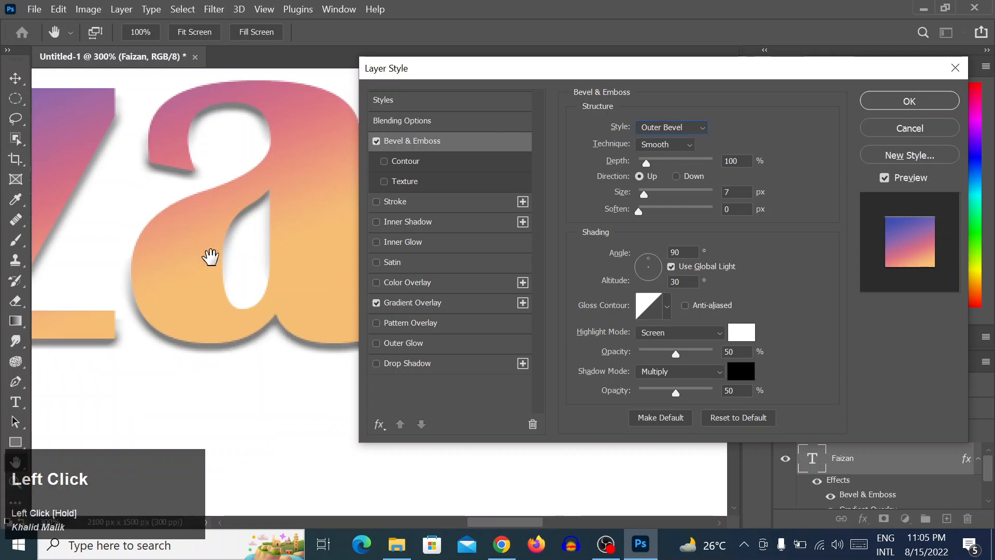
key("ctrl+minus")
key("ctrl+minus")
key("ctrl+minus")
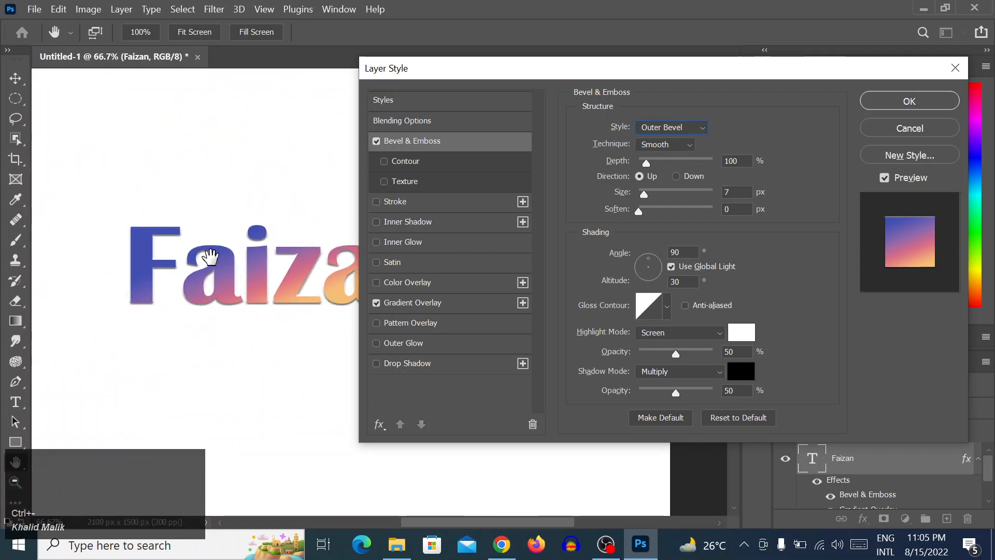
left_click_drag(199, 236, 175, 215)
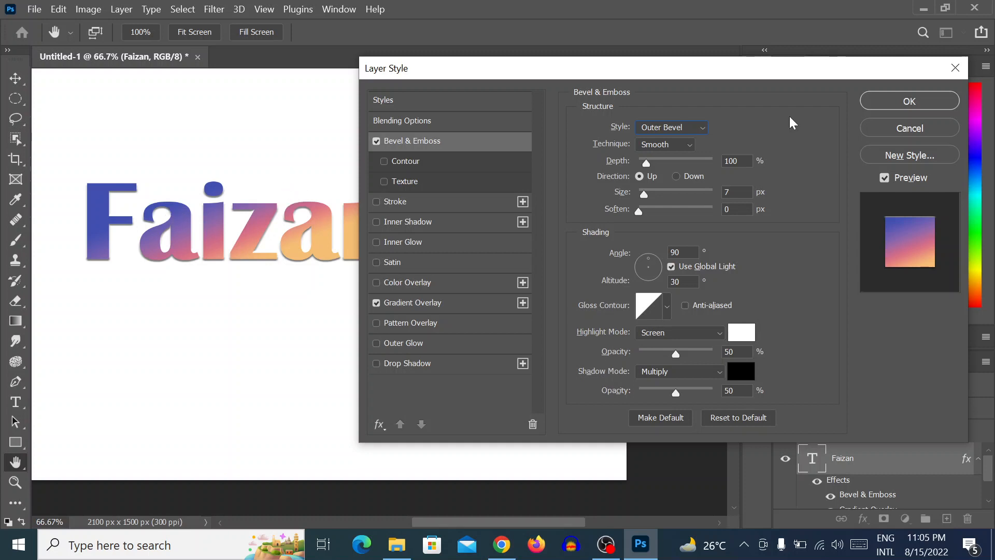
left_click(687, 134)
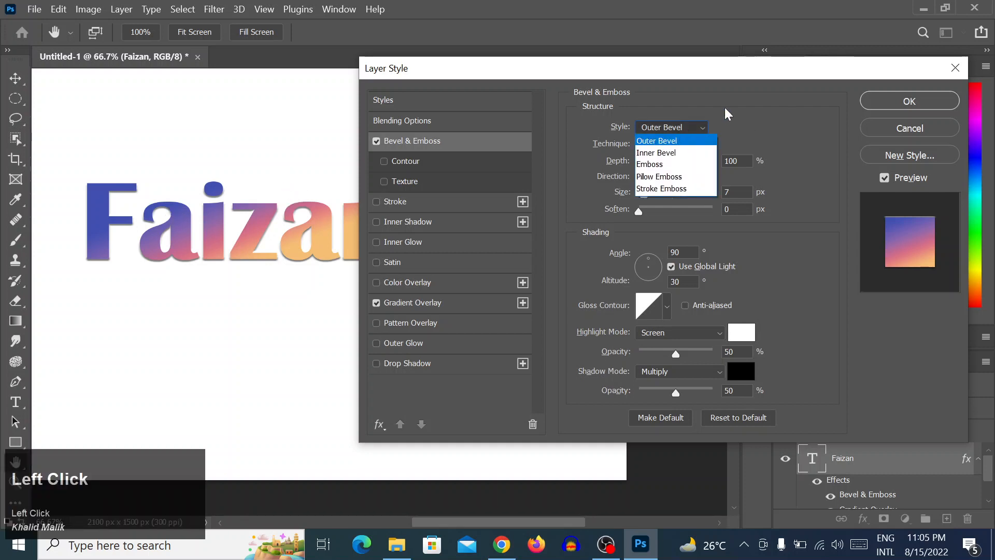
left_click(672, 142)
left_click(672, 128)
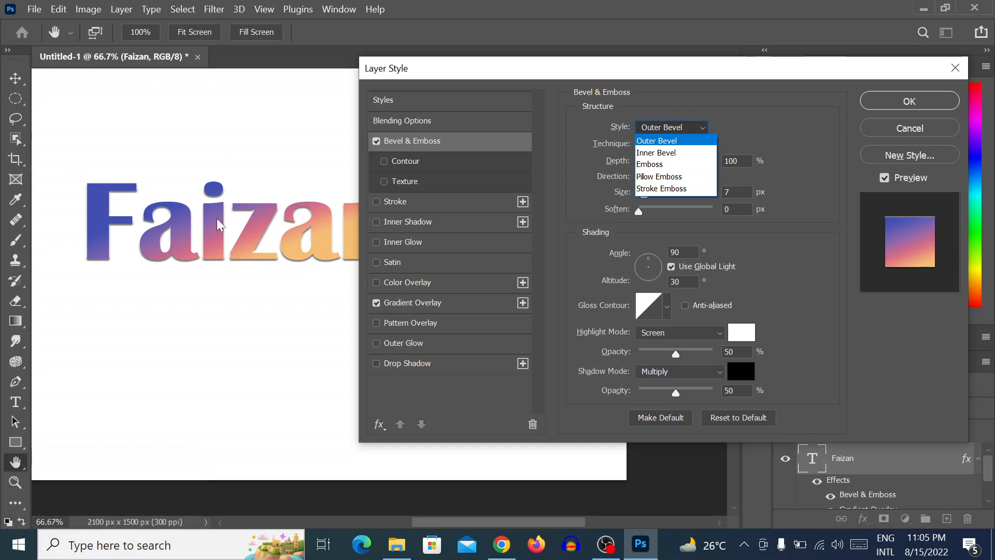
left_click(687, 145)
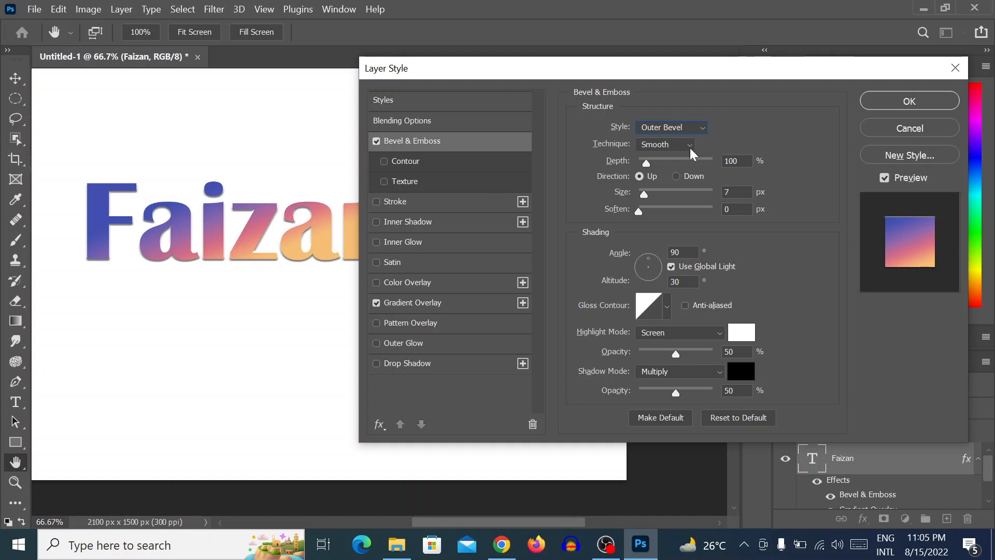
Step: Try the Chisel Hard technique on the outer bevel and inspect the letter edges at 200% zoom
left_click(665, 144)
left_click(665, 166)
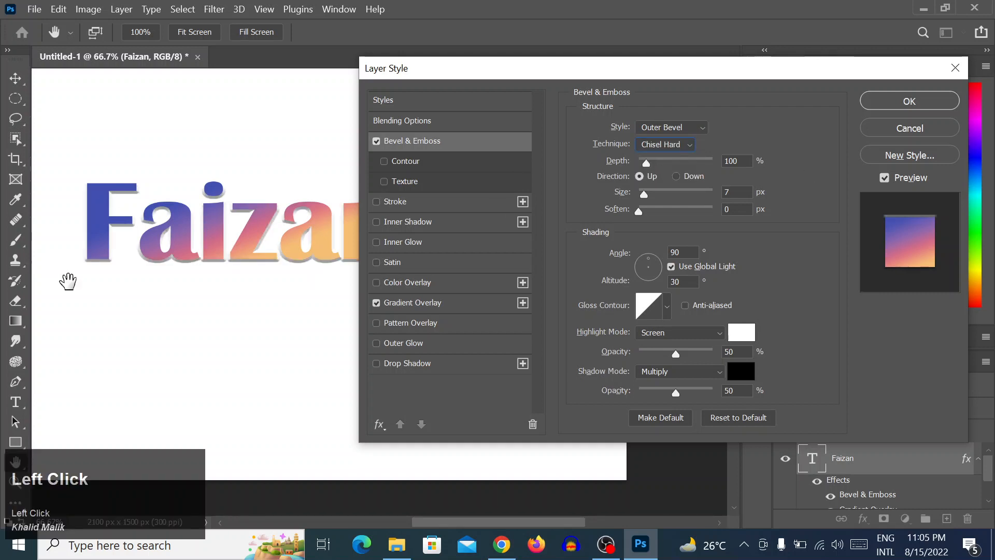
left_click_drag(164, 282, 156, 219)
key("ctrl+equal")
key("ctrl+equal")
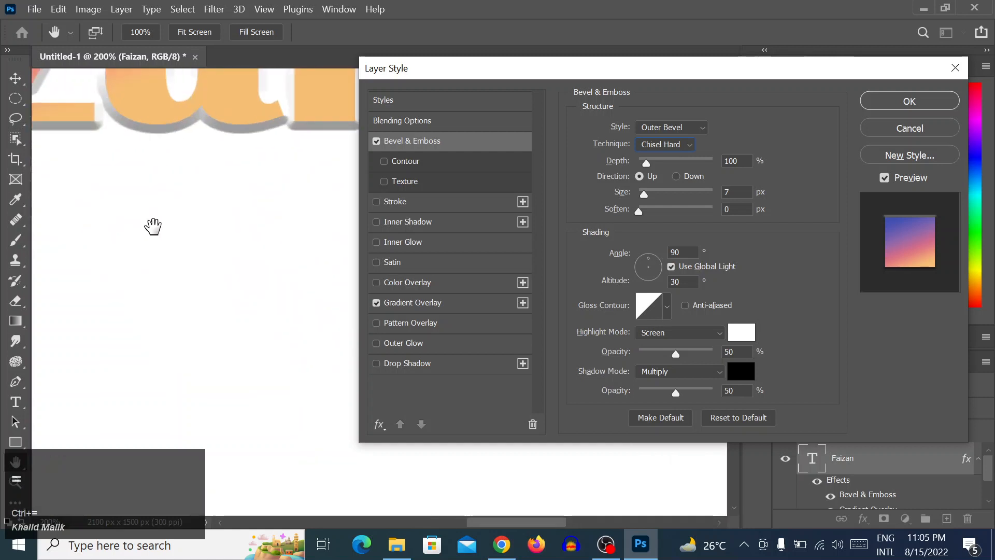
left_click_drag(120, 164, 227, 361)
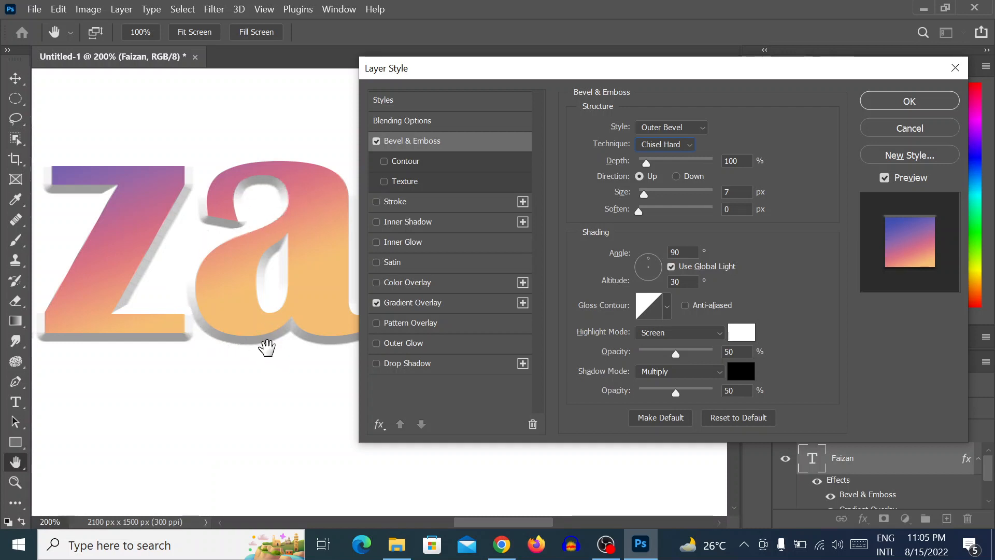
Step: Switch the bevel technique to Chisel Soft and inspect the edges across several letters
left_click(683, 150)
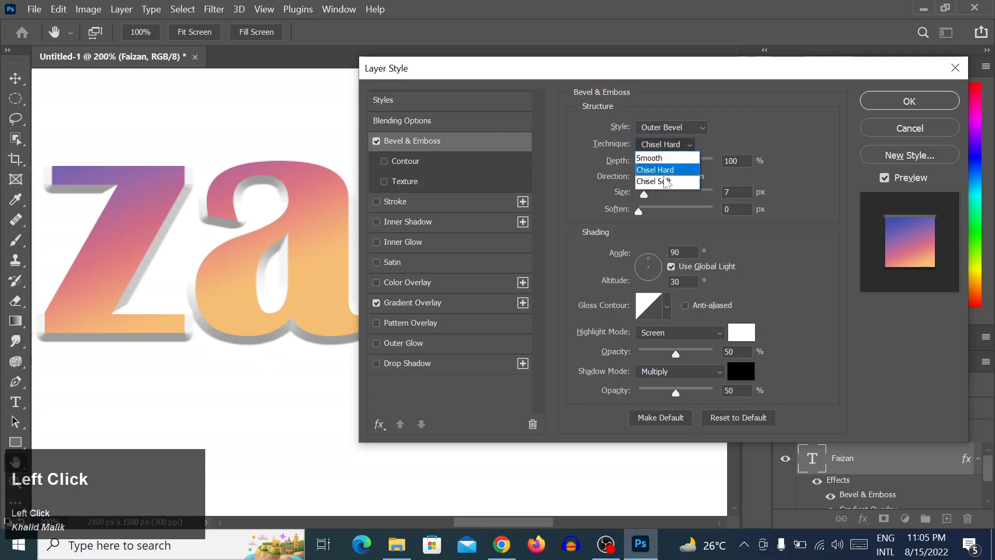
left_click(672, 184)
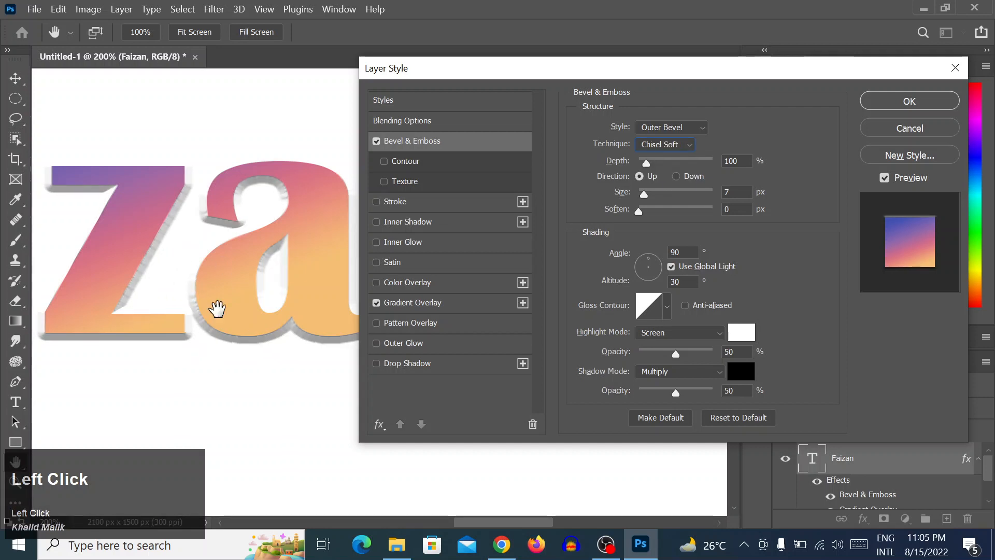
left_click_drag(215, 289, 195, 307)
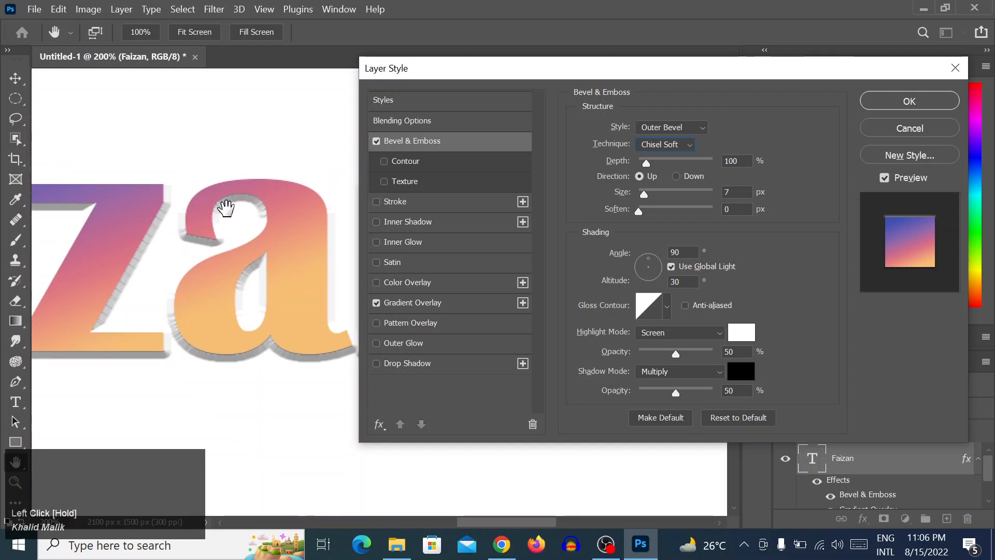
left_click_drag(103, 331, 331, 291)
left_click_drag(69, 251, 224, 262)
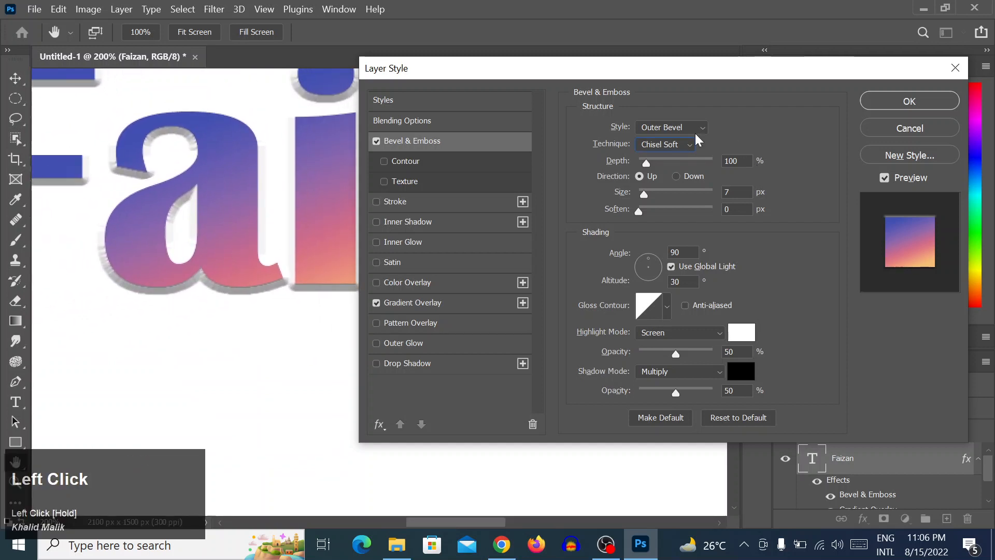
Step: Keep the Outer Bevel style, return the technique to Smooth and compare the letter edges
left_click(666, 134)
left_click(656, 142)
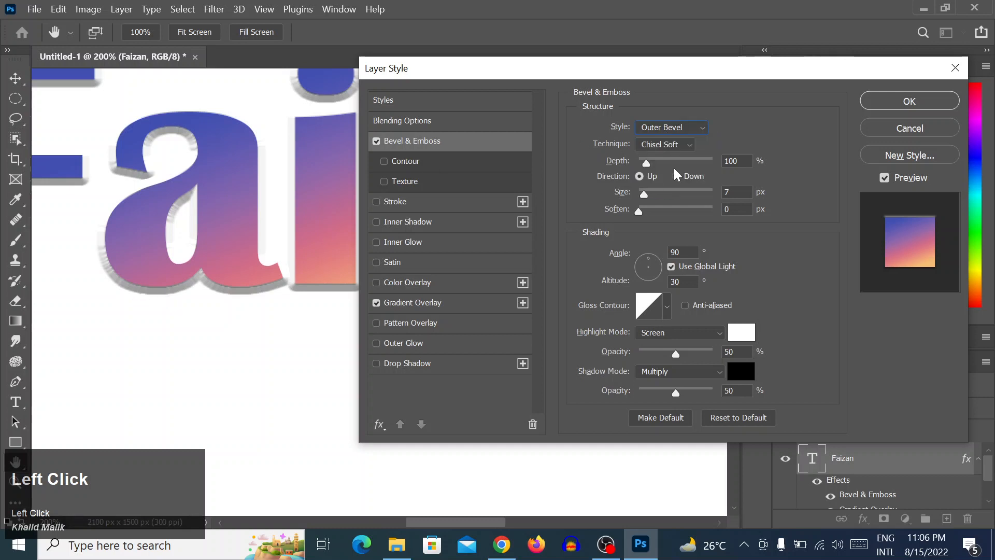
left_click(666, 144)
left_click(658, 155)
left_click_drag(228, 242, 158, 214)
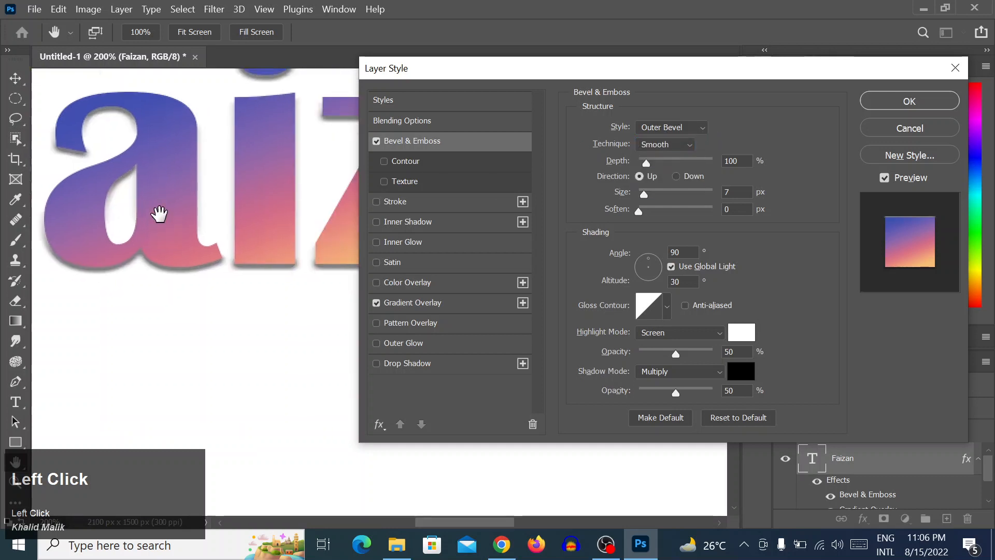
left_click_drag(301, 226, 197, 274)
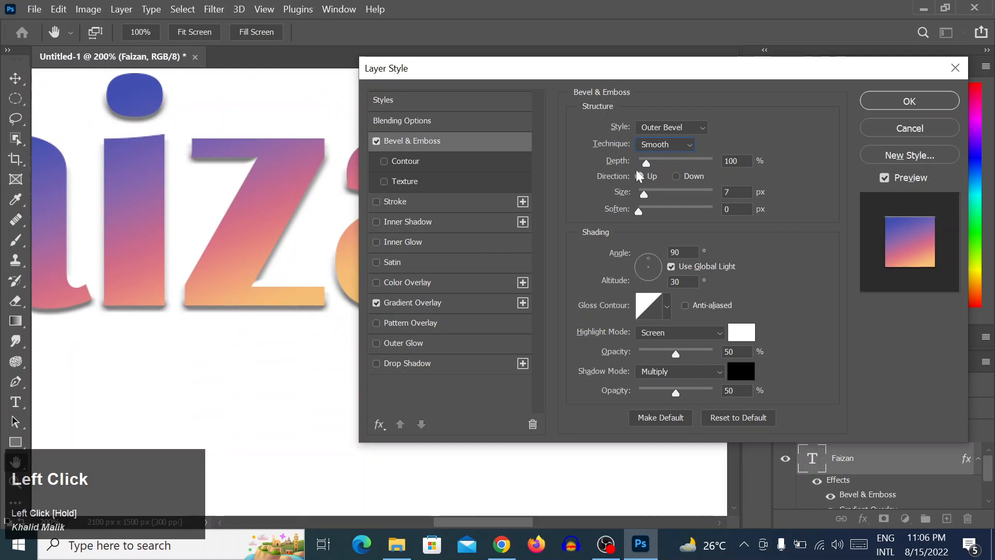
Step: Set the bevel technique to Chisel Hard and its depth to 438%, checking the result on the letters
left_click(658, 145)
left_click(656, 166)
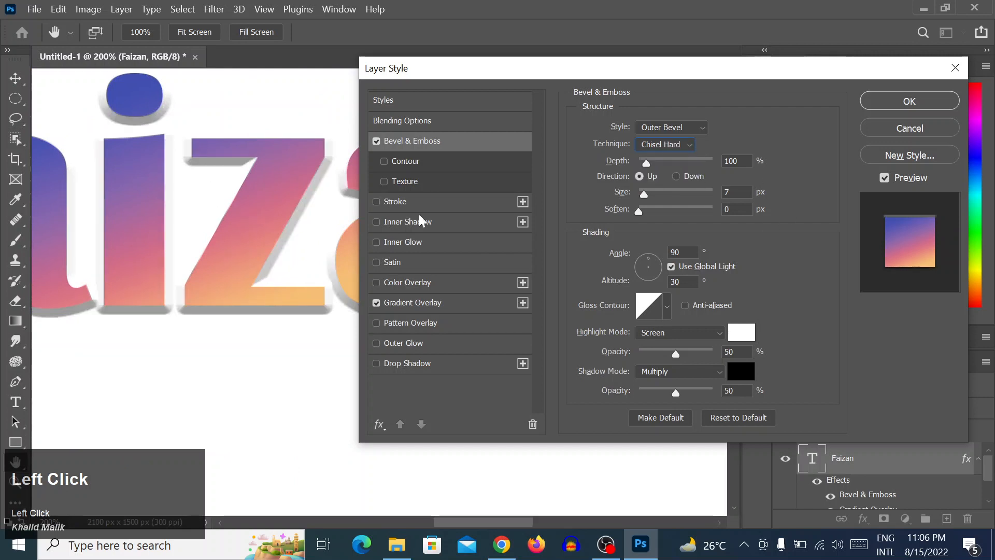
left_click_drag(240, 196, 138, 208)
left_click_drag(646, 163, 672, 168)
left_click_drag(267, 245, 171, 228)
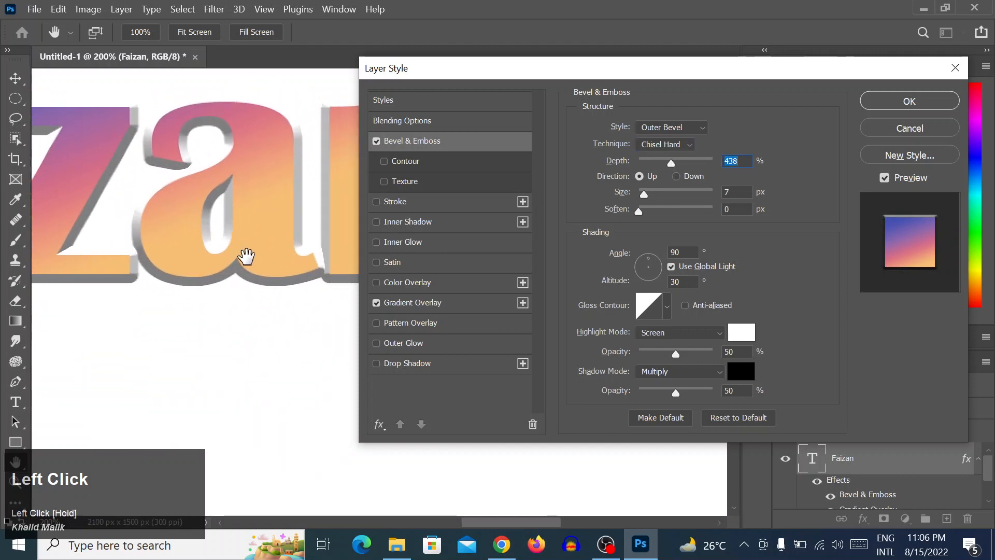
left_click_drag(241, 272, 243, 296)
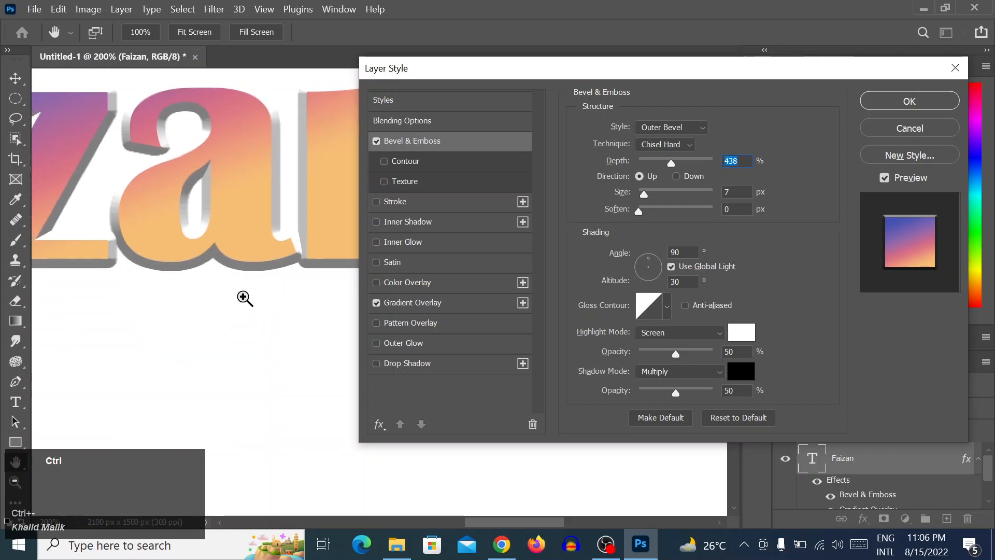
Step: Increase the bevel depth to 657% and set the bevel direction to Down
key("ctrl+minus")
key("ctrl+minus")
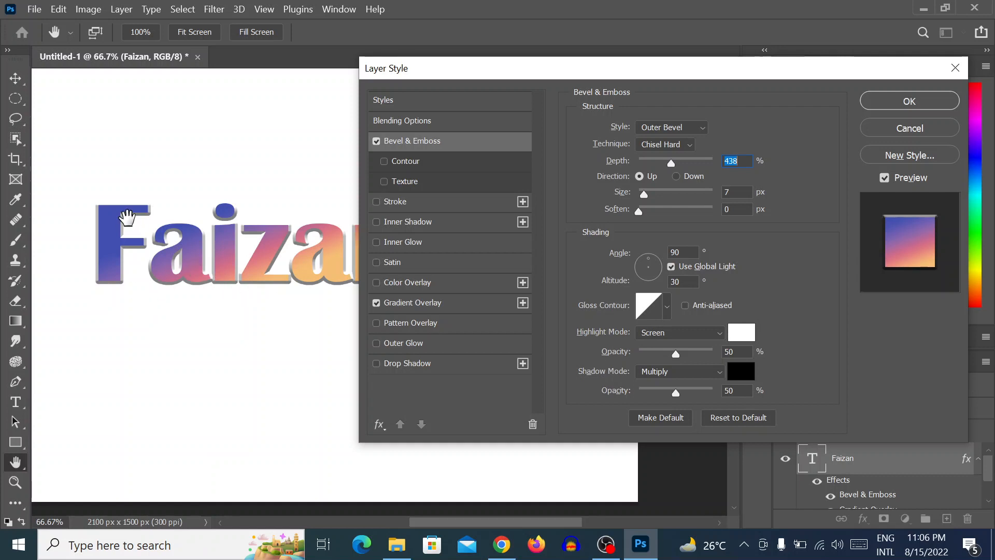
left_click_drag(675, 165, 688, 165)
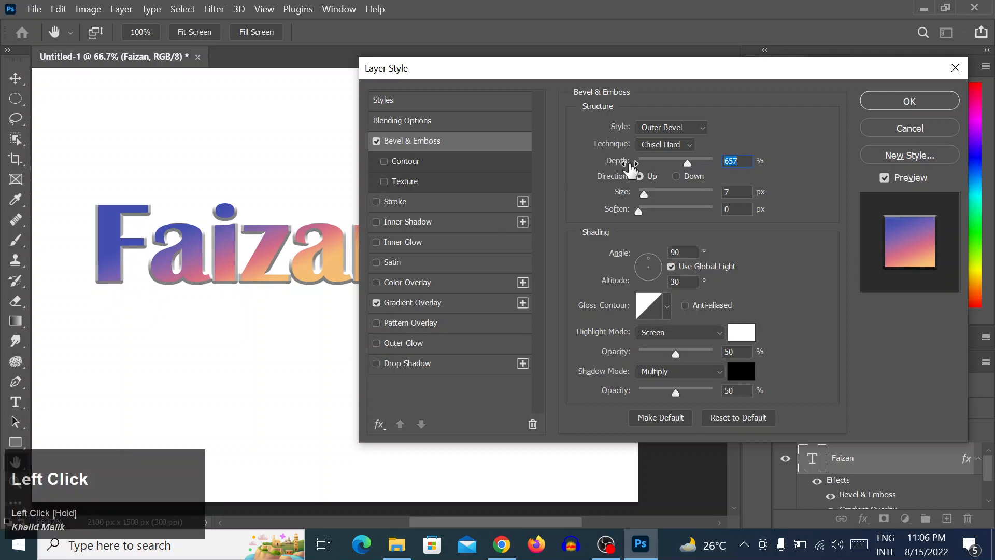
left_click(676, 176)
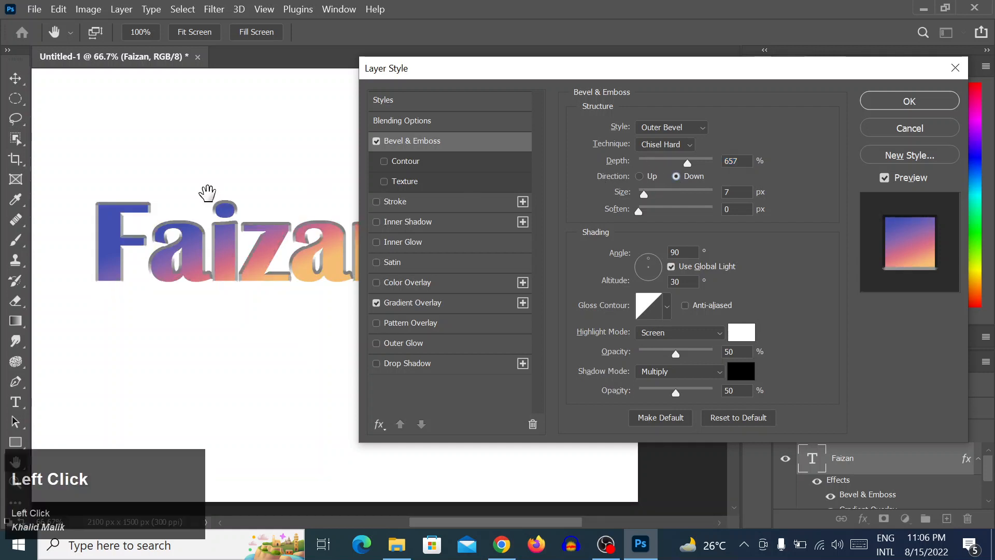
Step: Examine the Chisel Hard bevel edges of the letters at close range, then return to a wider view
left_click_drag(197, 257, 184, 220)
key("z")
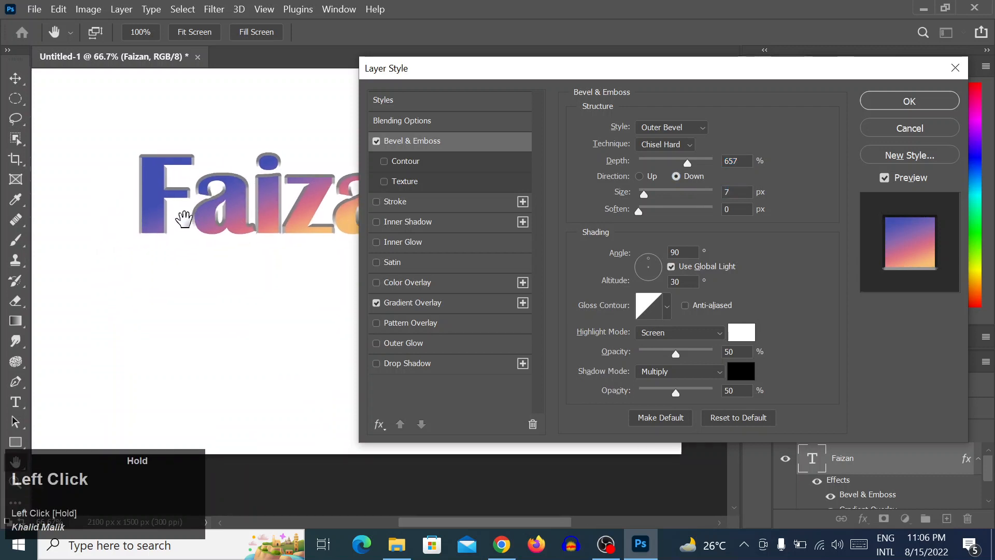
left_click(182, 189, "ctrl")
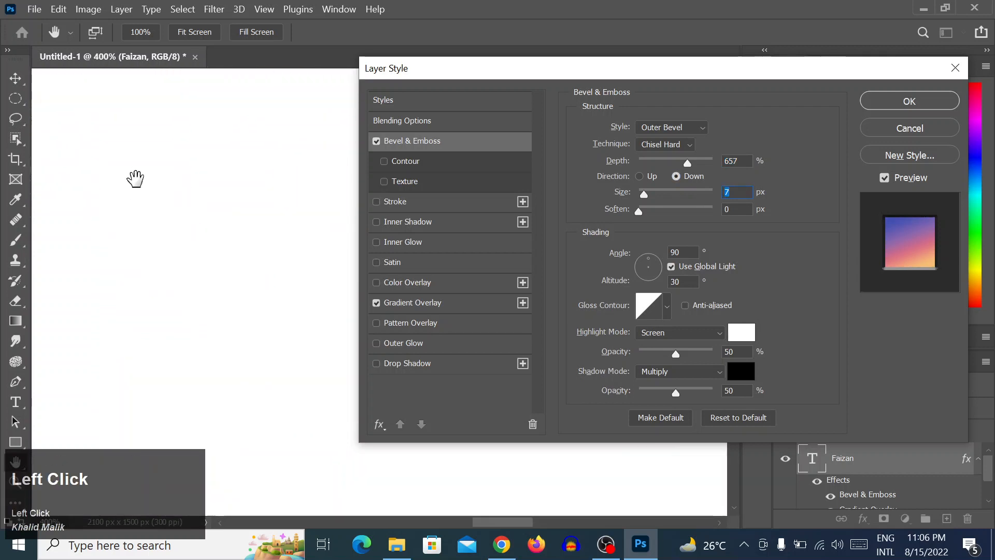
left_click_drag(134, 179, 161, 317)
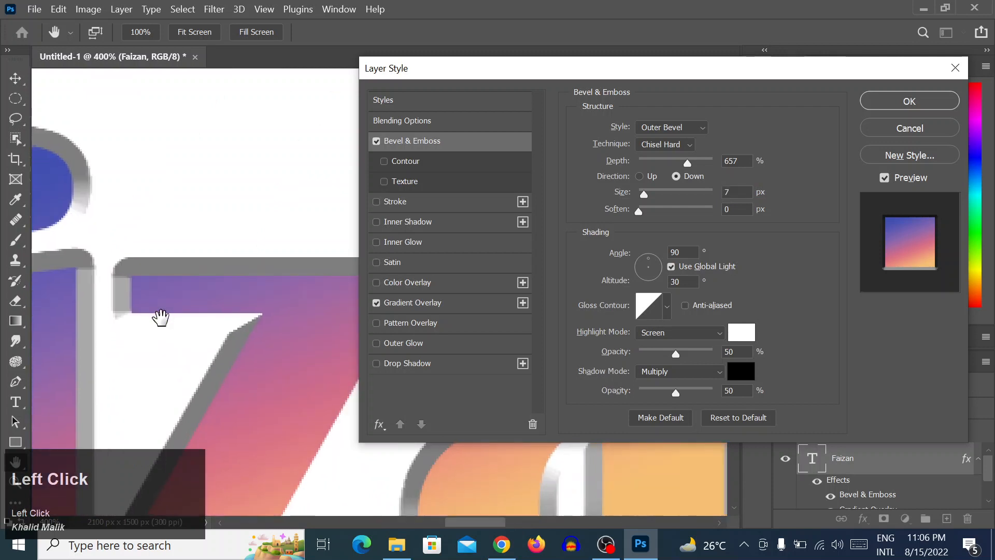
key("ctrl+minus")
key("ctrl+minus")
key("ctrl+minus")
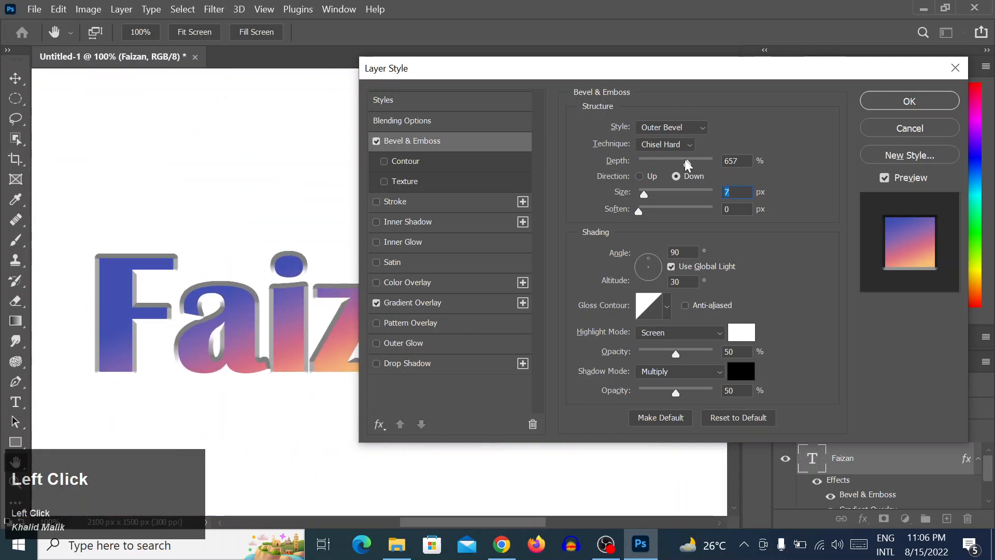
Step: Try a bevel depth of 209% with Soften at 3 px, keeping more of the text in view
left_click_drag(685, 161, 658, 166)
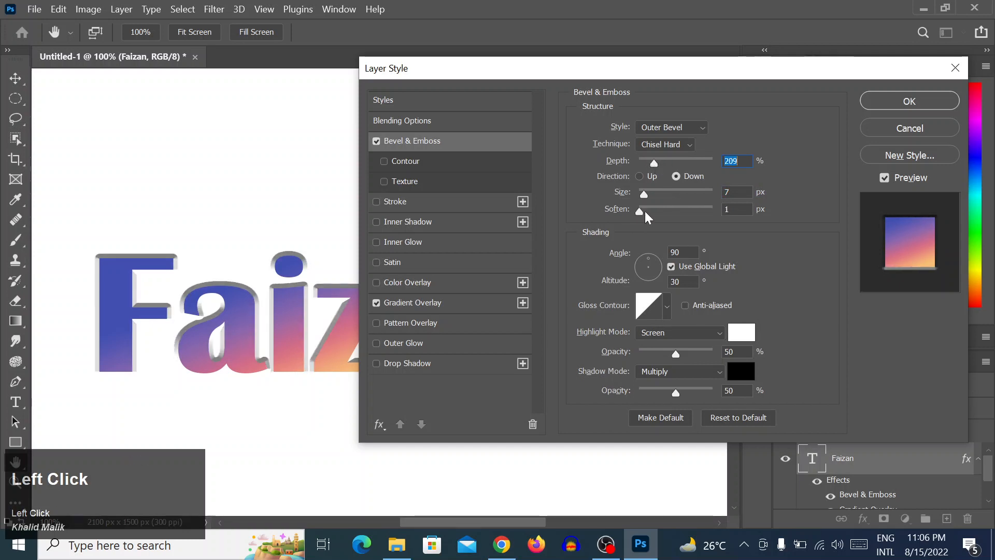
mouse_move(640, 211)
left_mouse_down()
mouse_move(662, 216)
mouse_move(652, 210)
mouse_move(677, 202)
mouse_move(646, 197)
left_mouse_up()
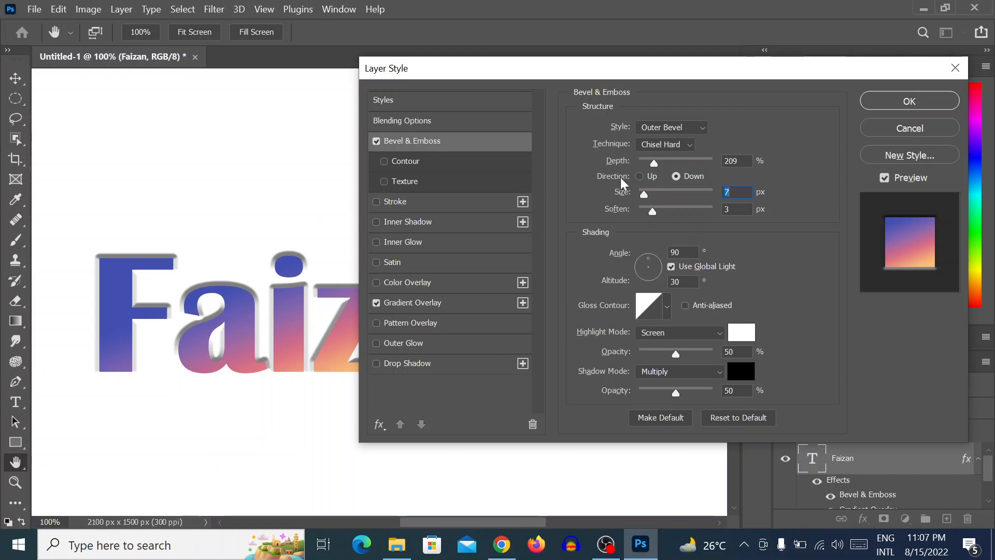
left_click_drag(669, 81, 709, 74)
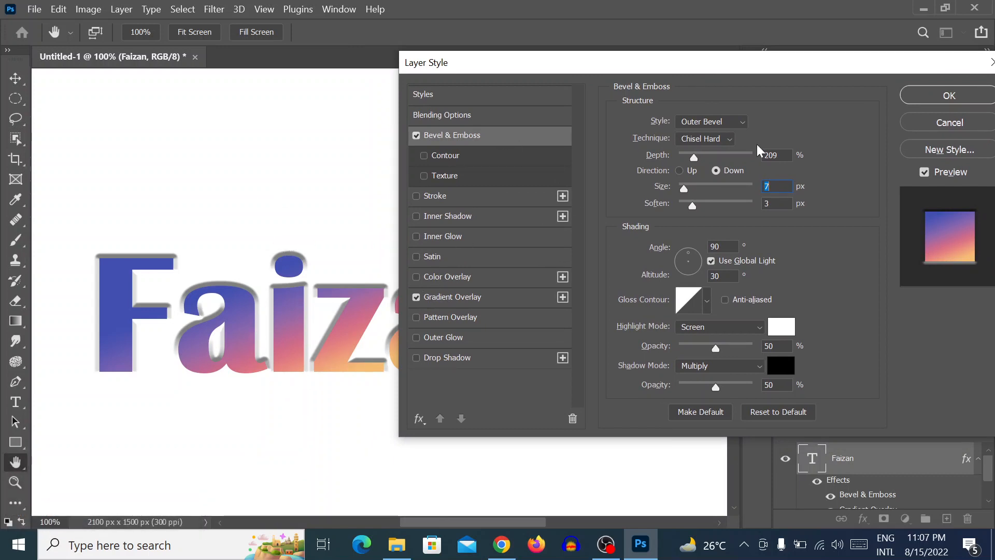
Step: Set the bevel depth to 84%, direction to Up, size to 6 px and Soften to 0 px
left_click_drag(693, 161, 686, 163)
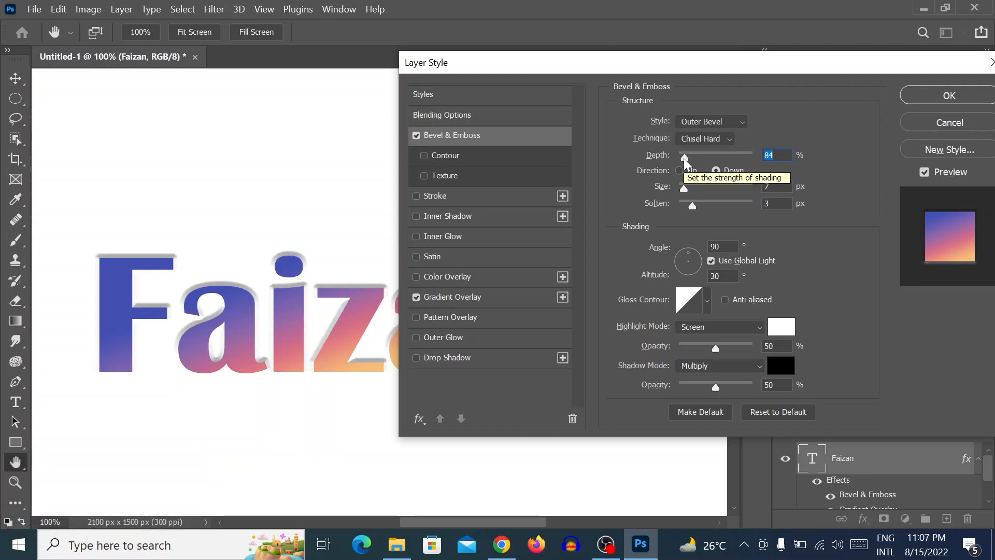
left_click(685, 172)
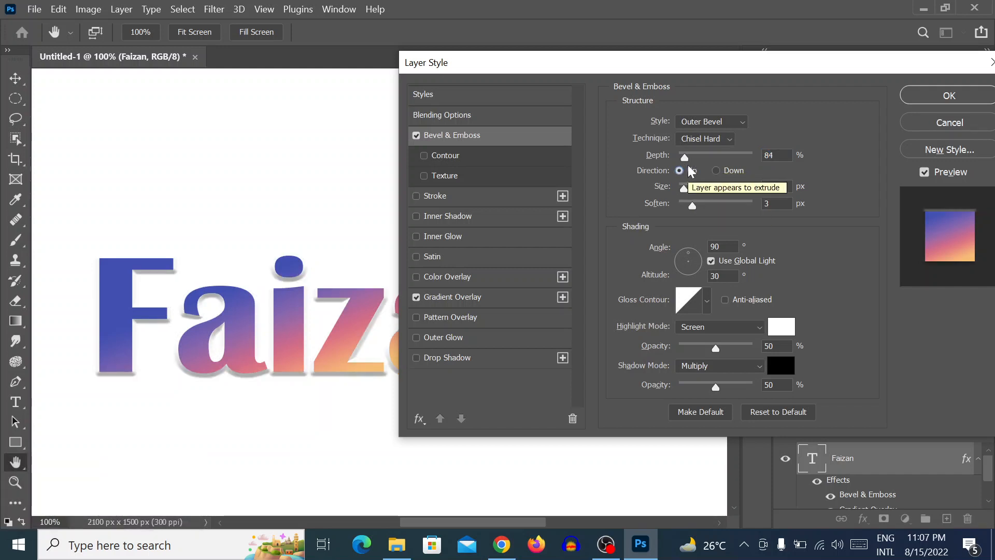
left_click_drag(684, 157, 681, 209)
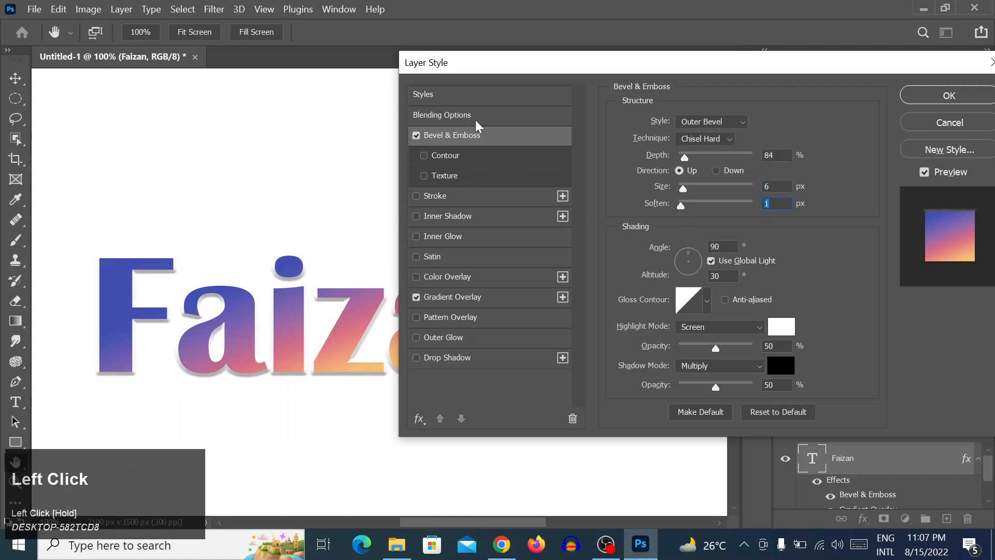
left_click_drag(773, 66, 761, 38)
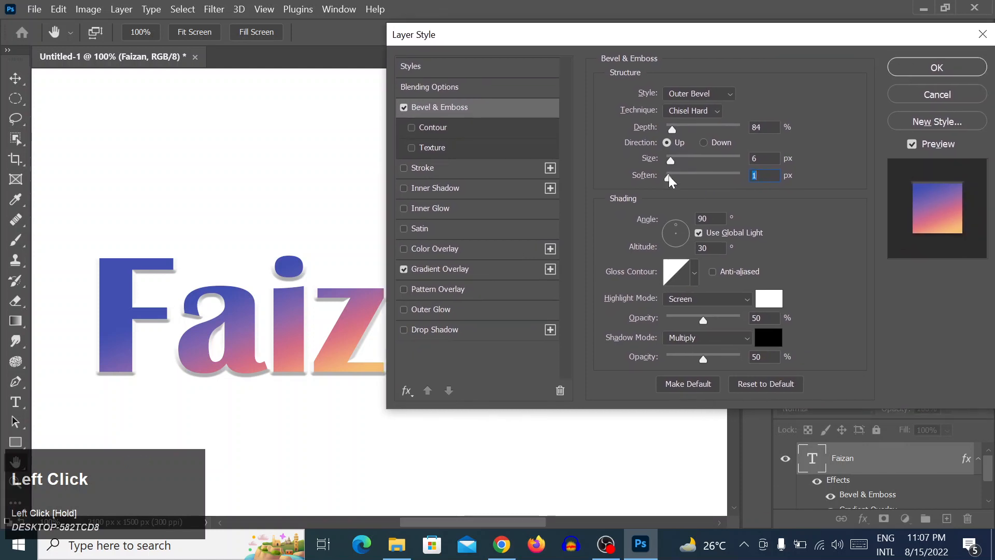
left_click_drag(670, 181, 613, 213)
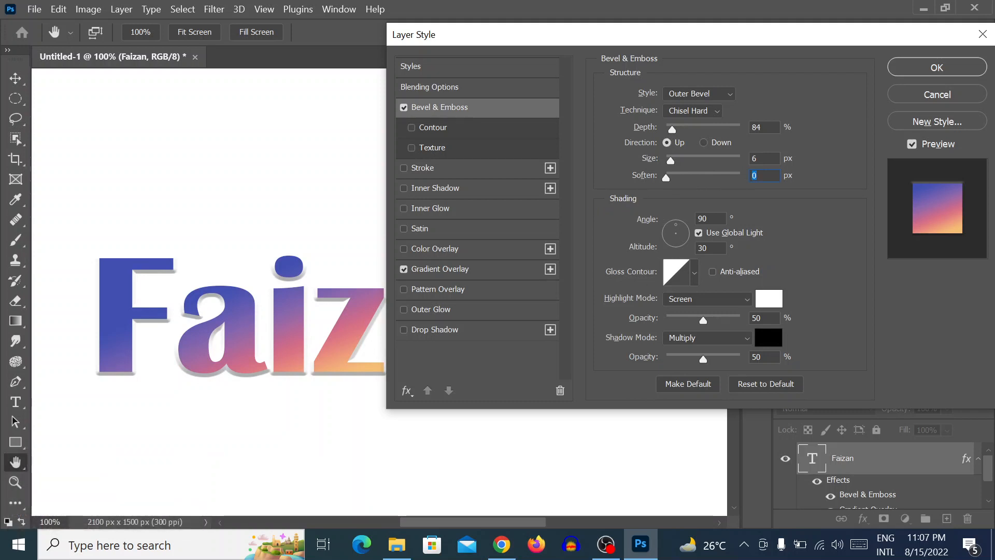
Step: Set the bevel's light angle to -150° and altitude to 11°, checking the shading on the letters
left_click(676, 225)
mouse_move(675, 226)
left_mouse_down()
mouse_move(687, 235)
mouse_move(674, 244)
left_mouse_up()
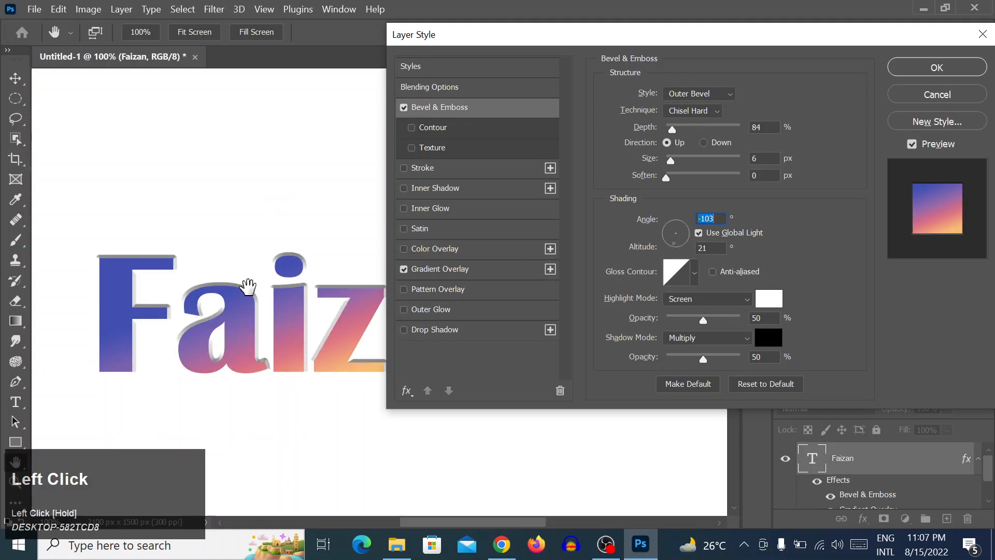
left_click_drag(242, 402, 144, 290)
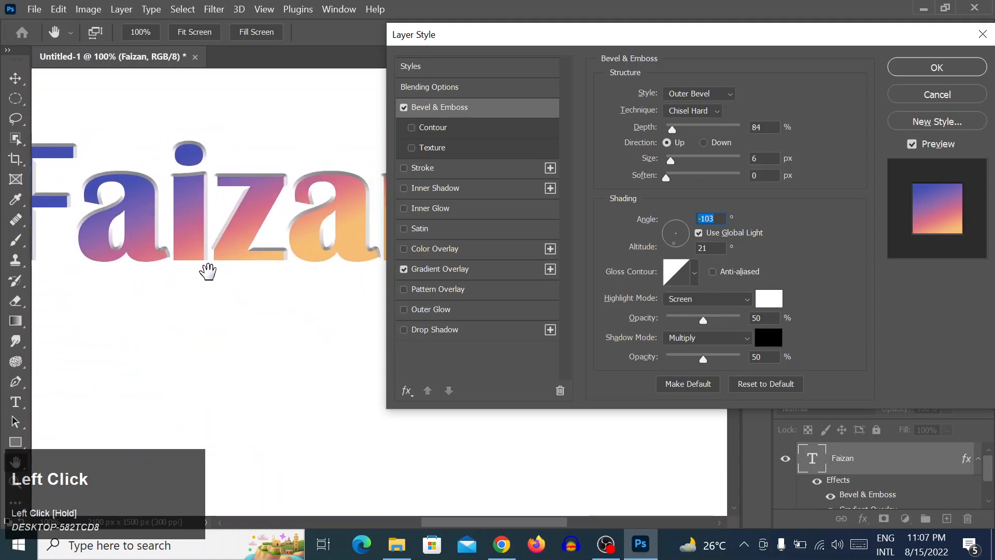
left_click_drag(187, 234, 225, 300)
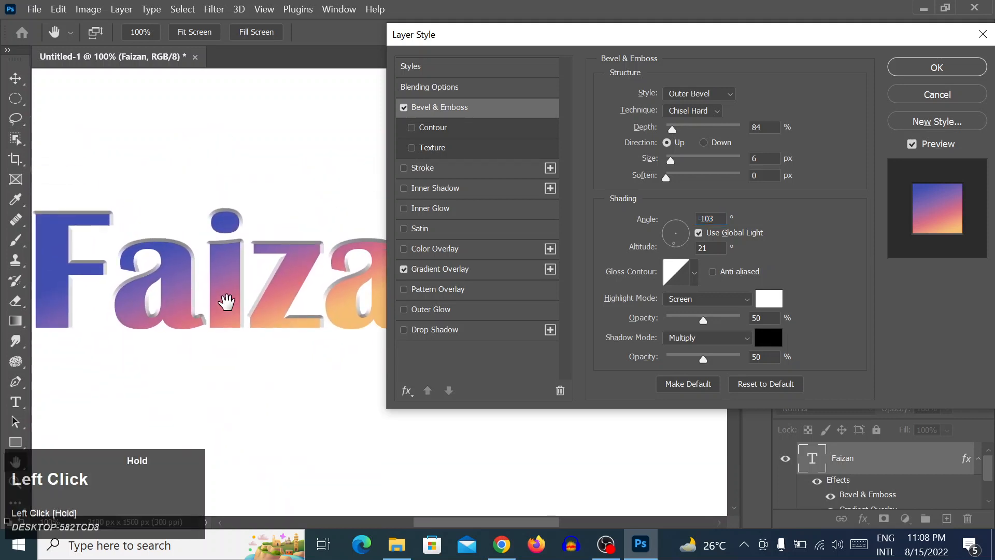
left_click_drag(668, 239, 667, 248)
Step: Try the Overlay, Lighter Color and Multiply blend modes for the bevel highlight
left_click(692, 301)
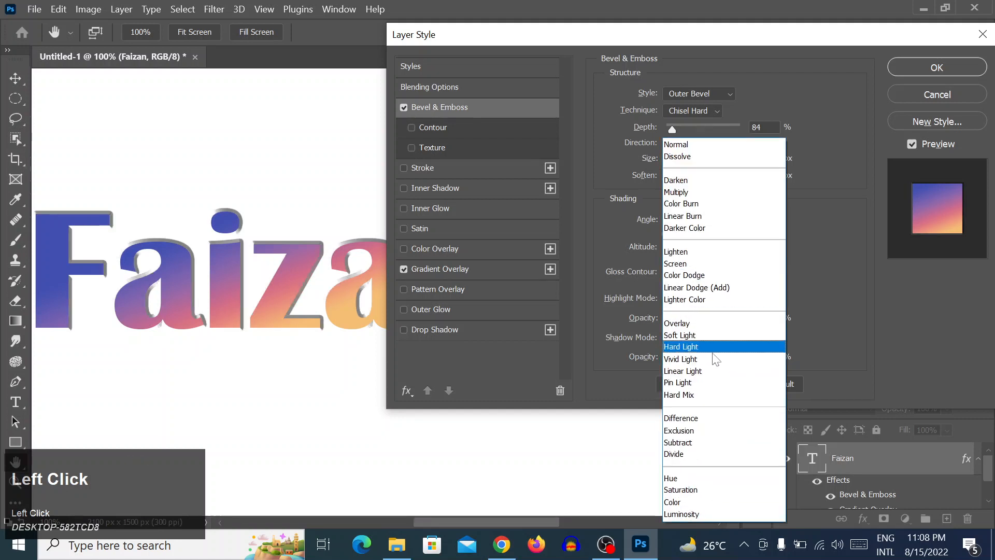
left_click(695, 320)
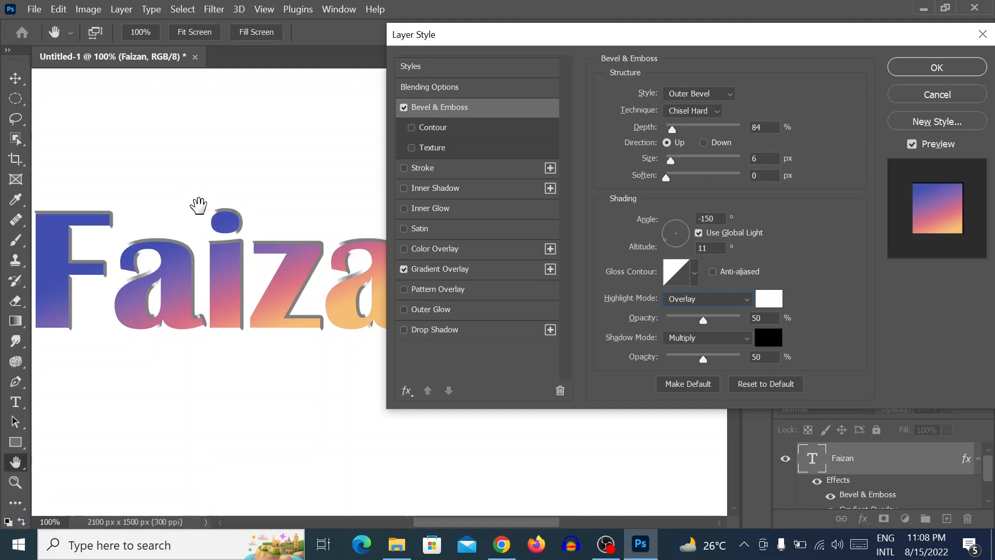
left_click(706, 299)
left_click(708, 300)
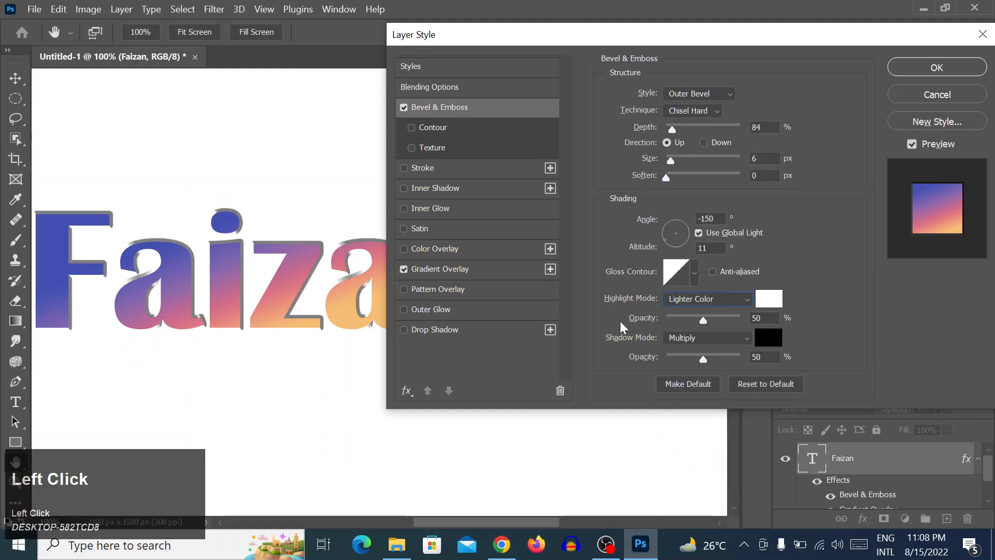
left_click(698, 300)
left_click(718, 196)
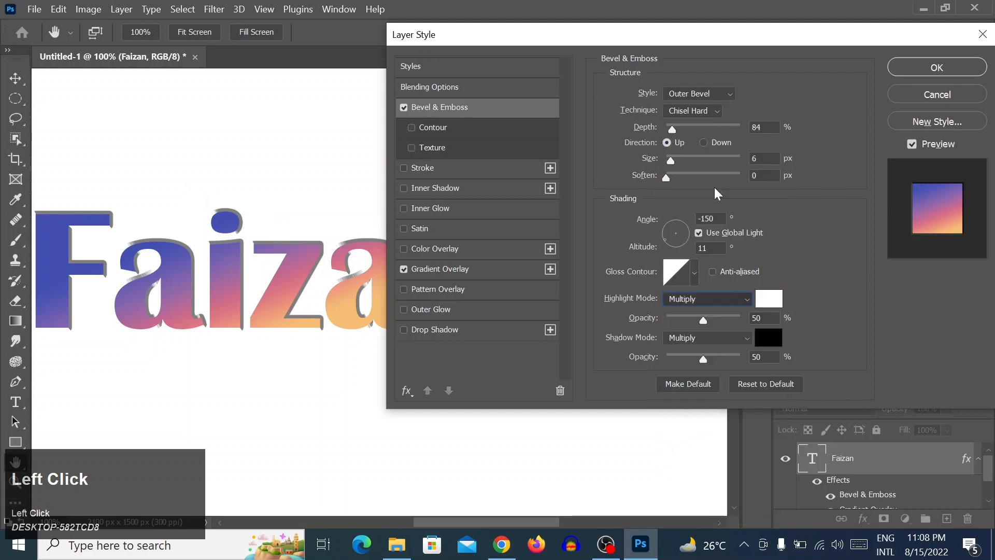
Step: Compare the Multiply, Darken and Exclusion blend modes for the bevel highlight
left_click(684, 309)
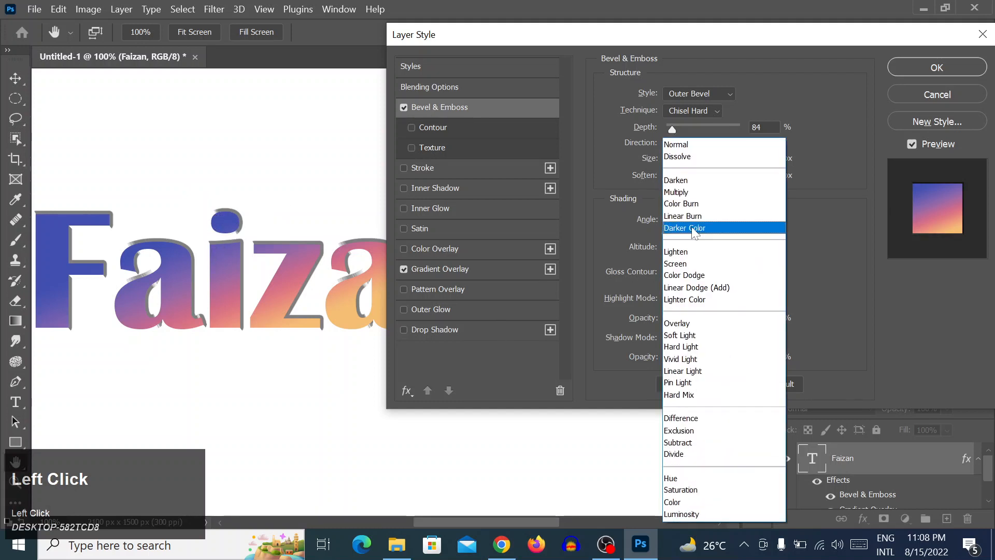
left_click(709, 195)
left_click(724, 301)
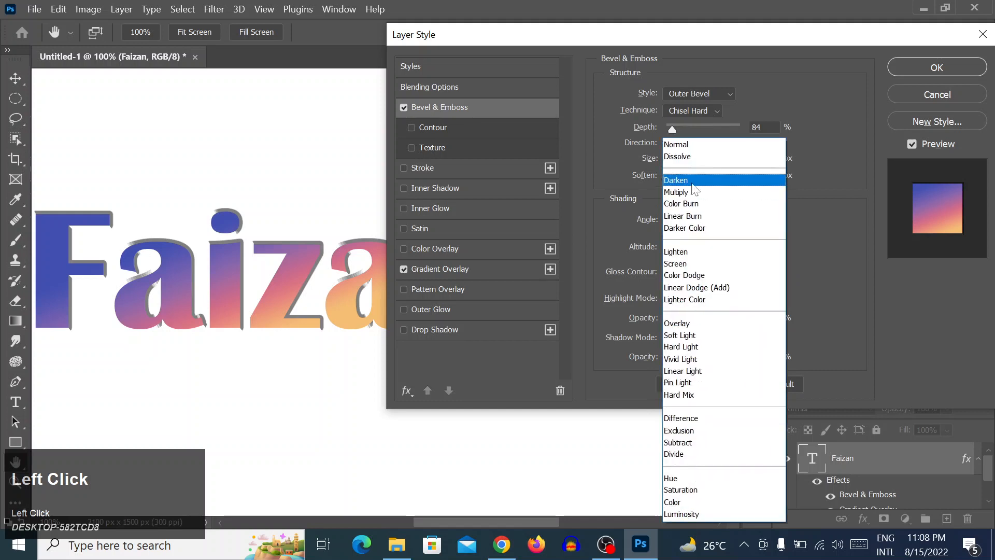
left_click(697, 182)
left_click(708, 299)
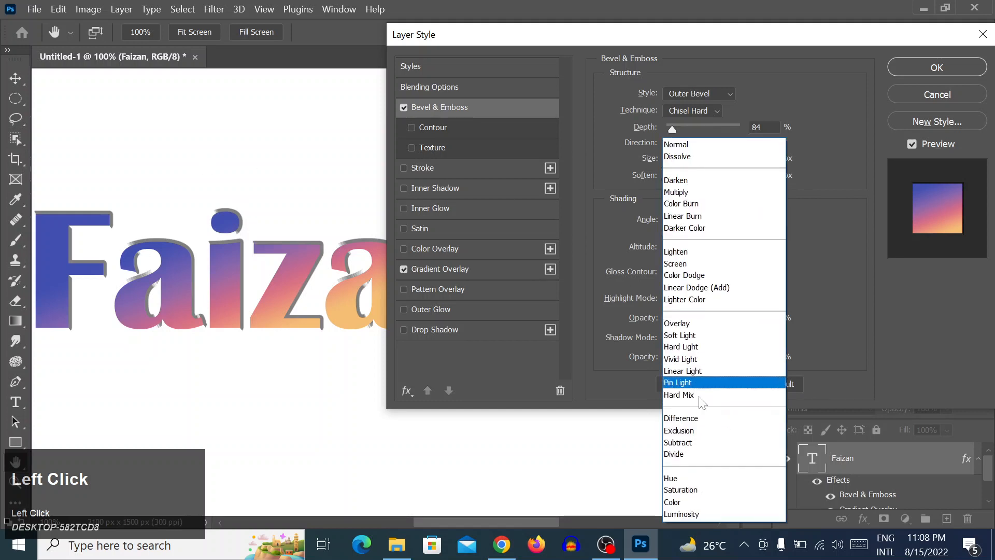
left_click(706, 431)
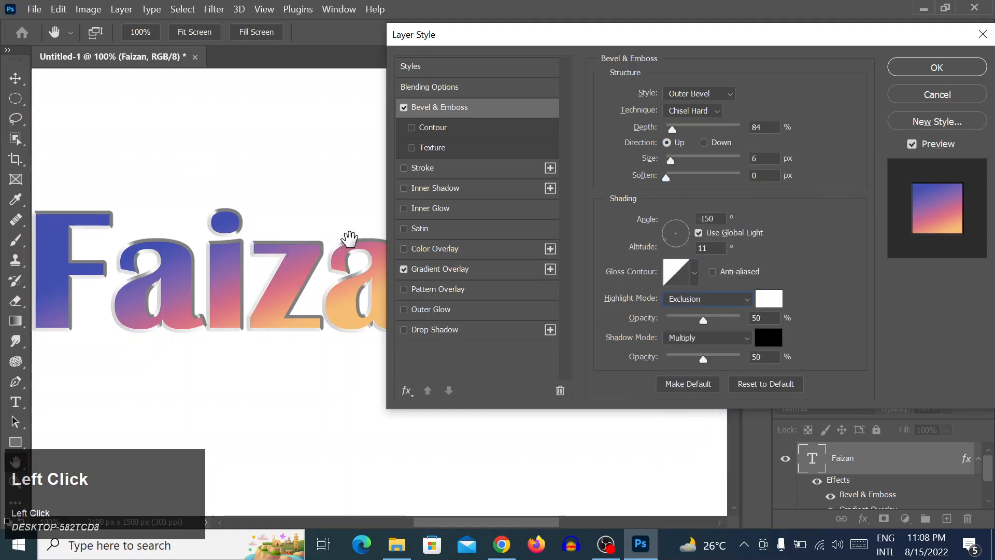
Step: Try the Normal highlight mode and inspect the bevel edges across the letters
left_click(692, 300)
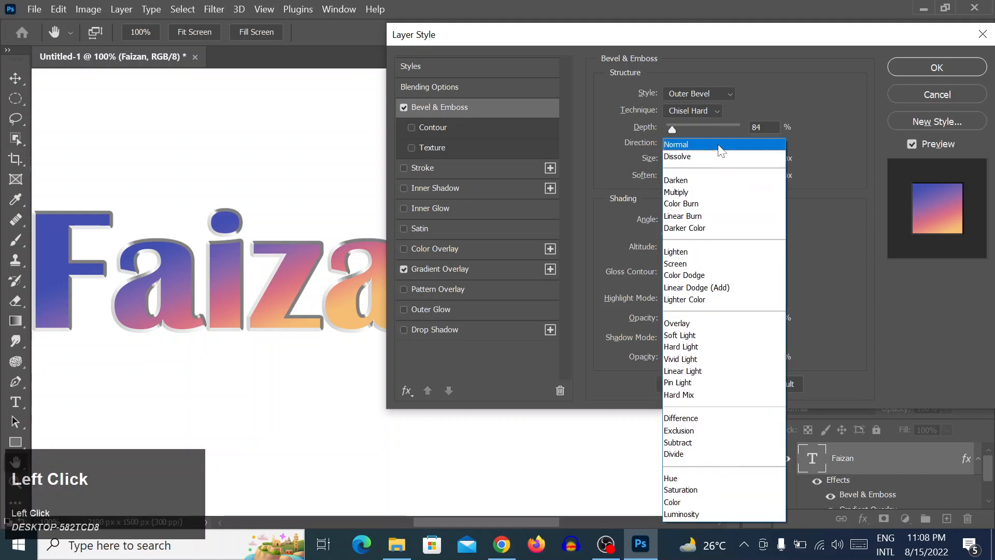
left_click(697, 143)
left_click_drag(238, 283, 249, 257)
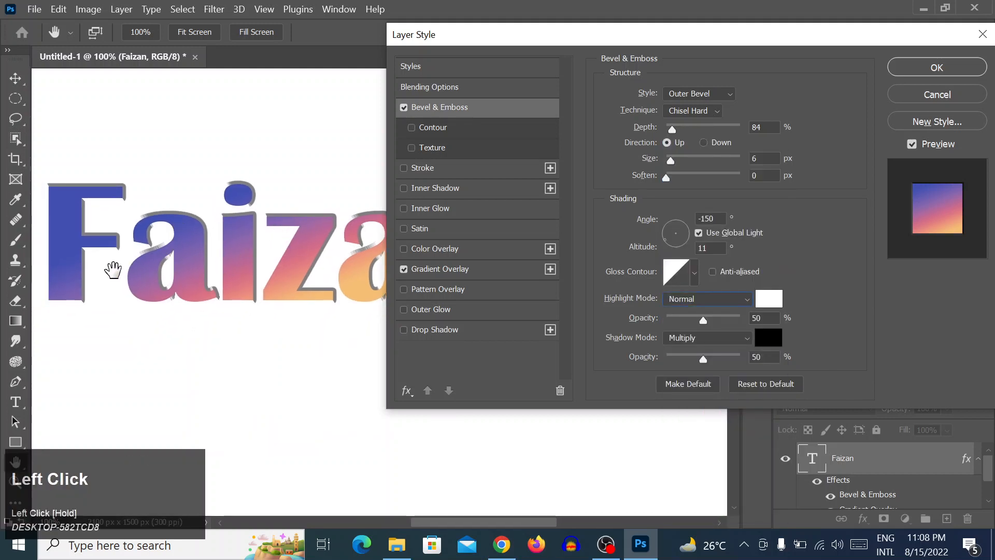
left_click_drag(180, 186, 198, 185)
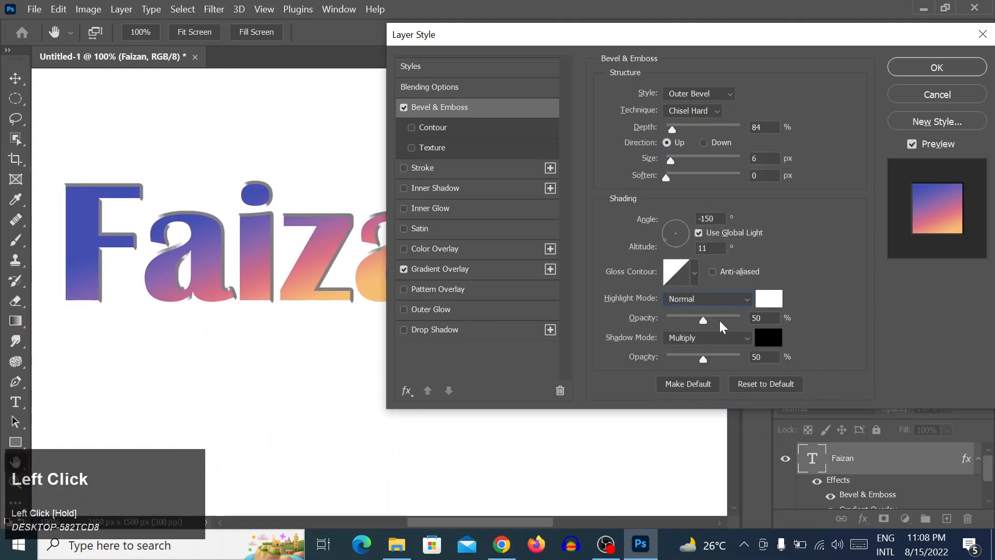
Step: Set the highlight opacity to 100% and, after trying Lighten, set the highlight mode to Color Burn
left_click_drag(722, 318, 724, 311)
left_click(721, 302)
left_click(707, 254)
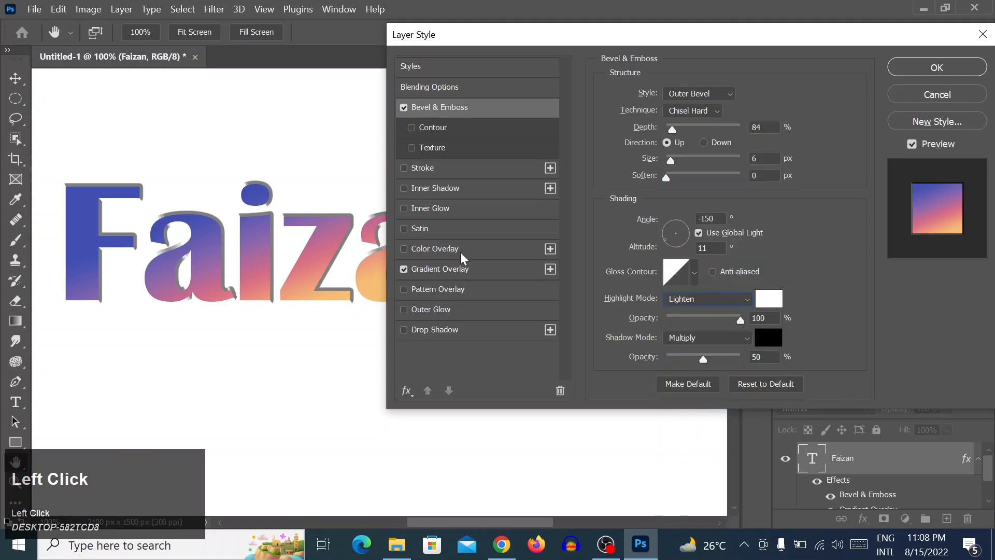
left_click(687, 301)
left_click(725, 203)
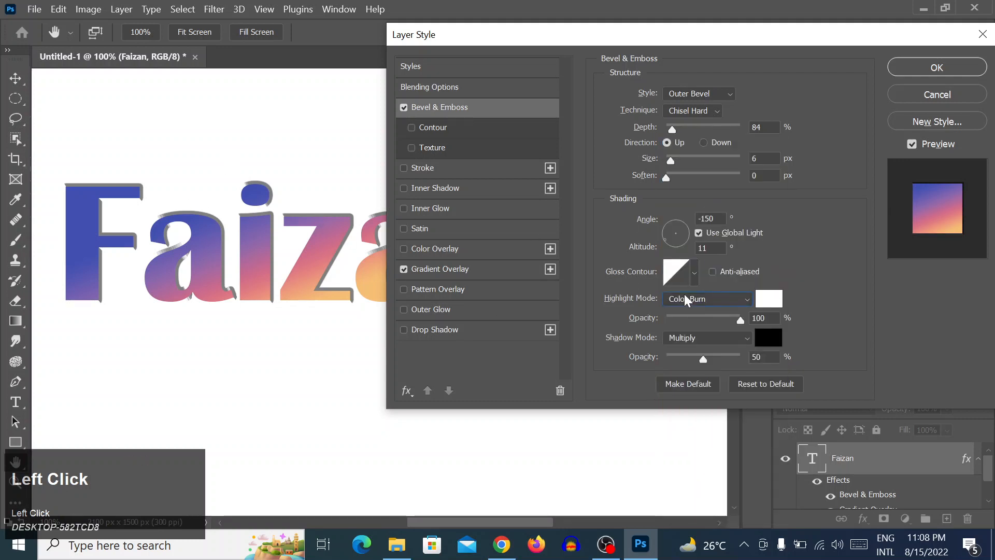
Step: Reshape the linear gloss contour into a custom curve bowed below the diagonal and apply it
left_click(685, 273)
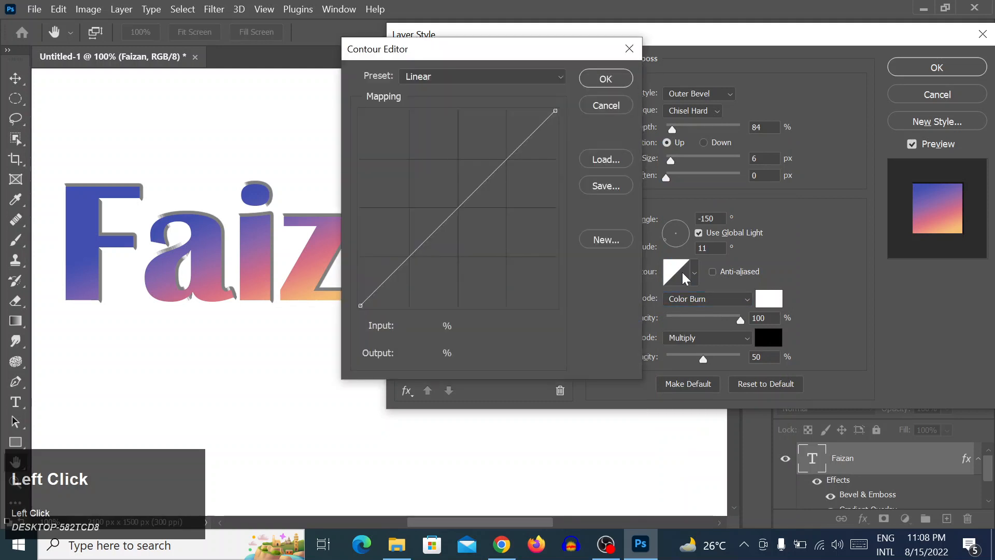
left_click_drag(502, 49, 817, 80)
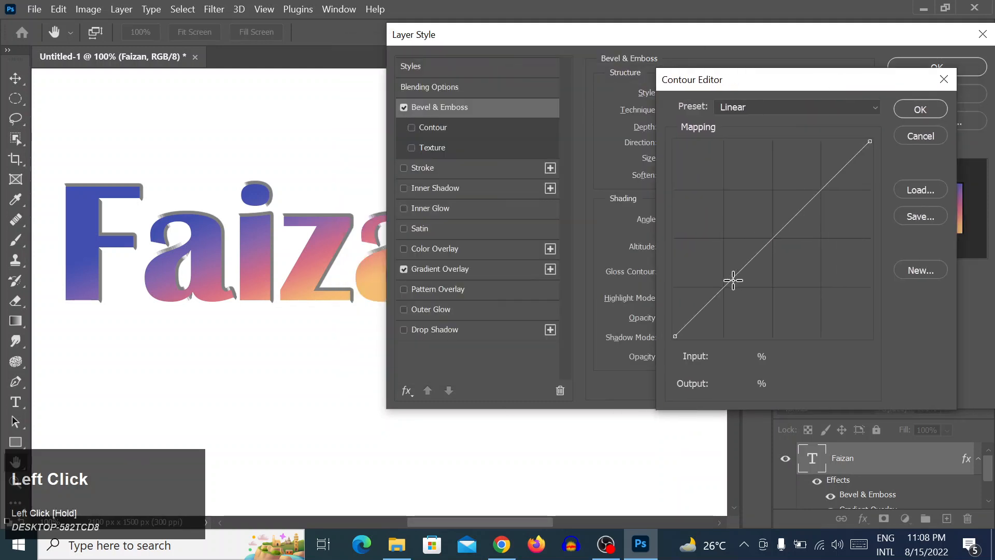
left_click_drag(733, 281, 754, 291)
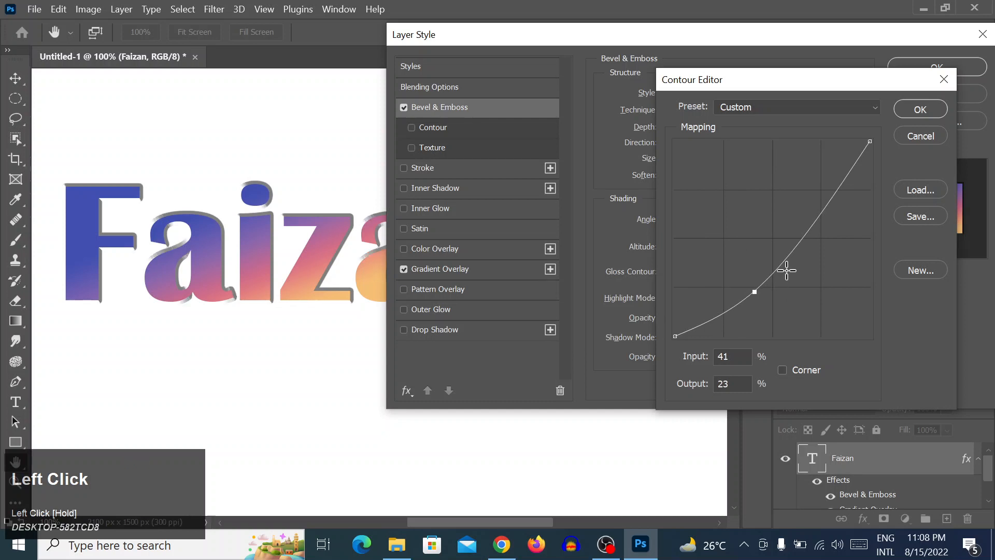
left_click_drag(819, 223, 771, 351)
left_click_drag(755, 291, 794, 286)
left_click(919, 114)
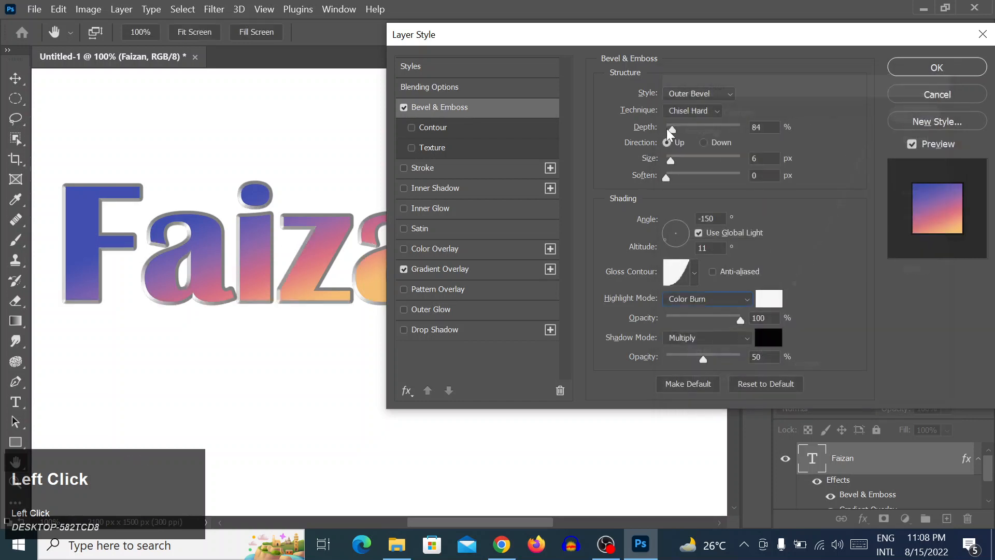
Step: Review the gloss contour presets and the current custom curve in the Contour Editor, closing it without changes
left_click(694, 271)
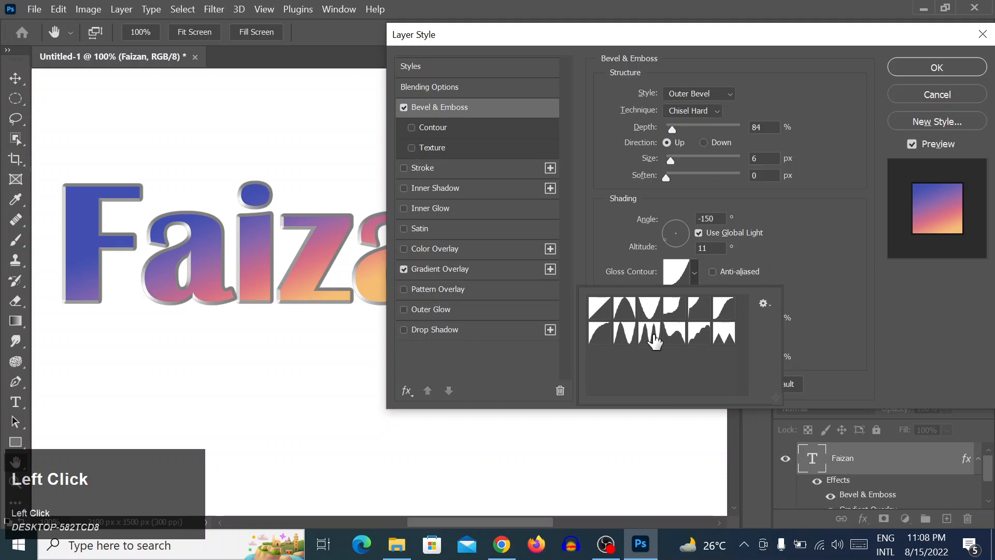
left_click(694, 278)
left_click(694, 275)
left_click(694, 275)
left_click(679, 274)
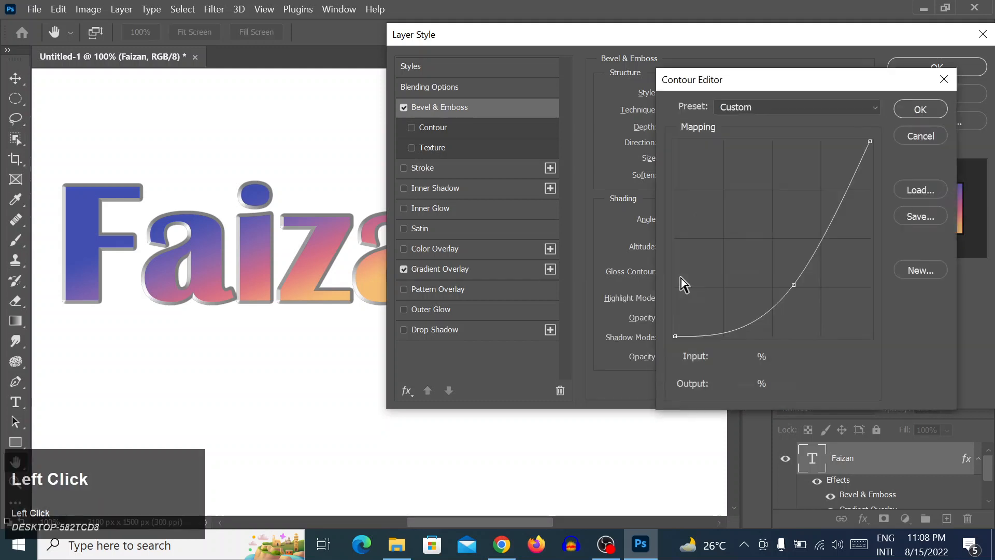
left_click_drag(800, 75, 601, 91)
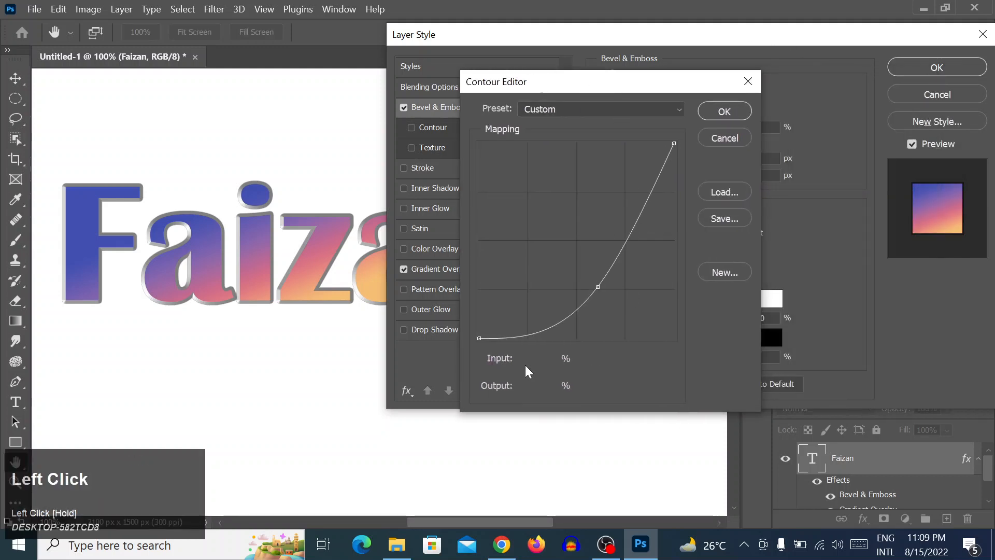
left_click(738, 138)
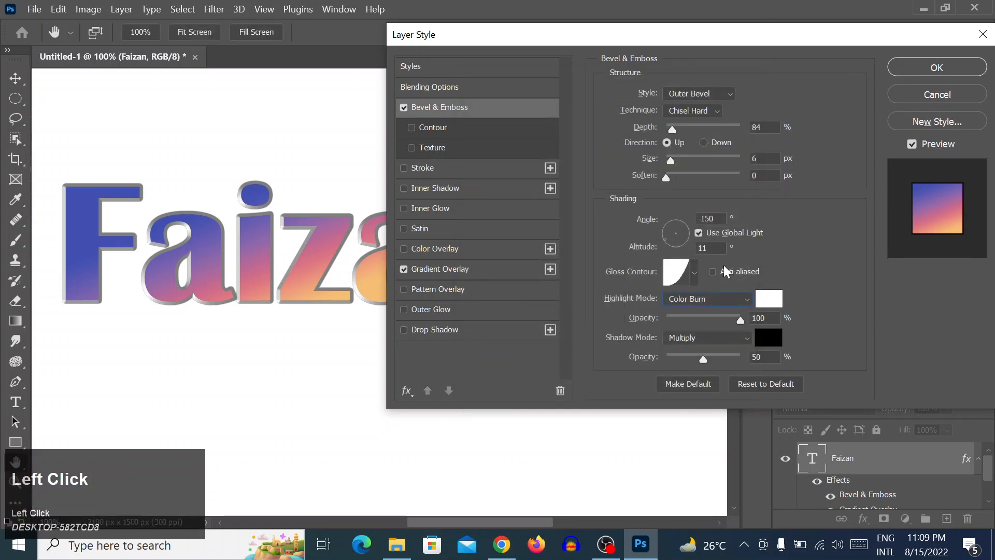
Step: Try the Rolling Slope - Descending gloss contour and view its curve in the Contour Editor
left_click(695, 273)
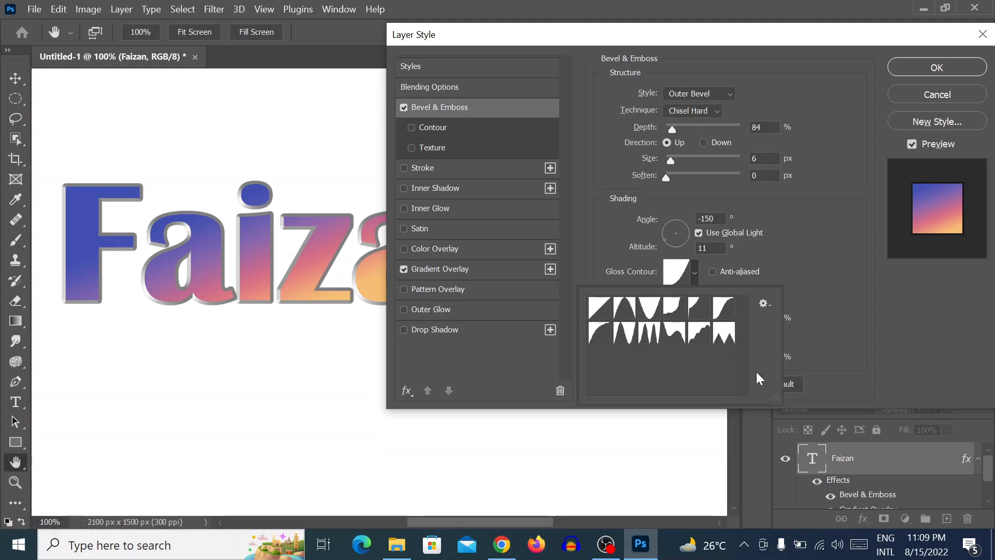
left_click(674, 336)
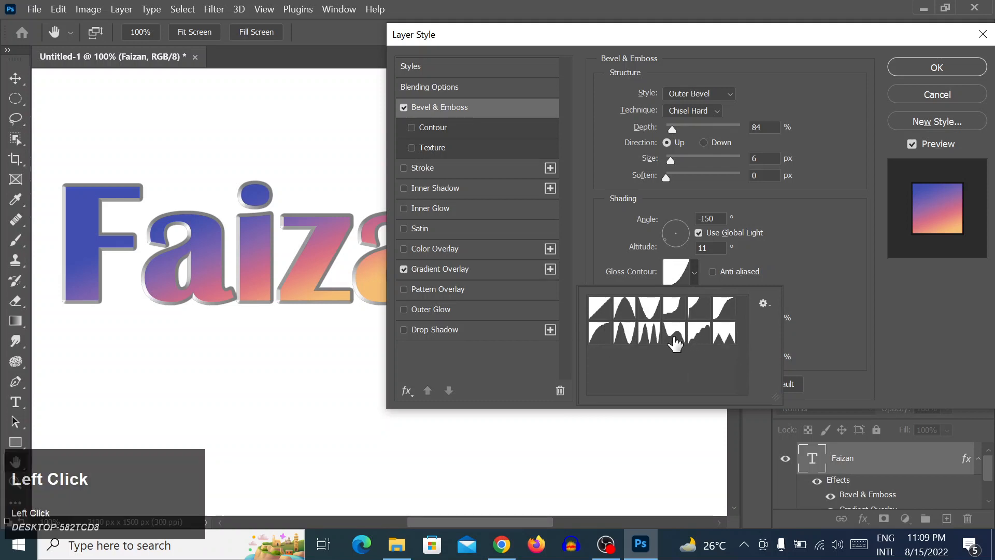
left_click_drag(488, 41, 466, 38)
left_click(662, 274)
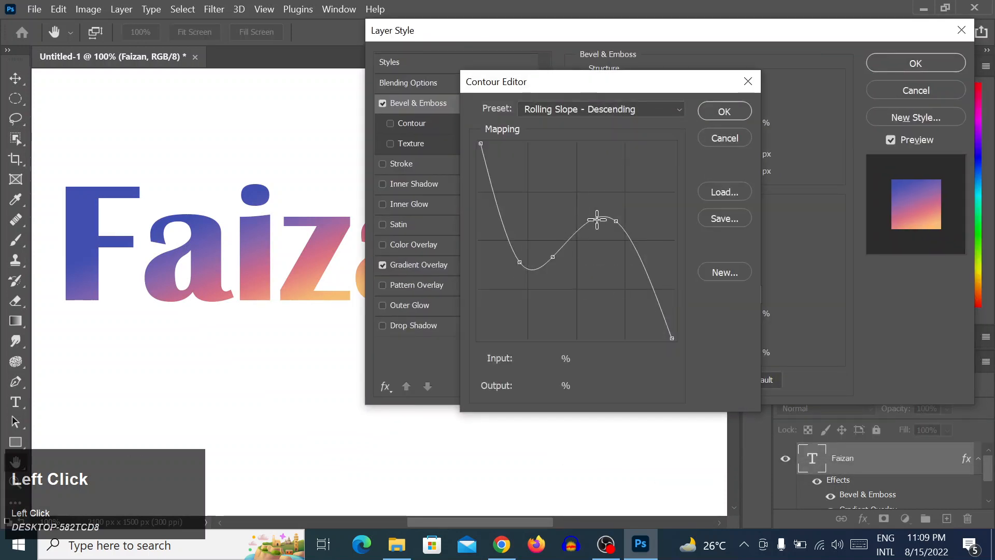
left_click(720, 140)
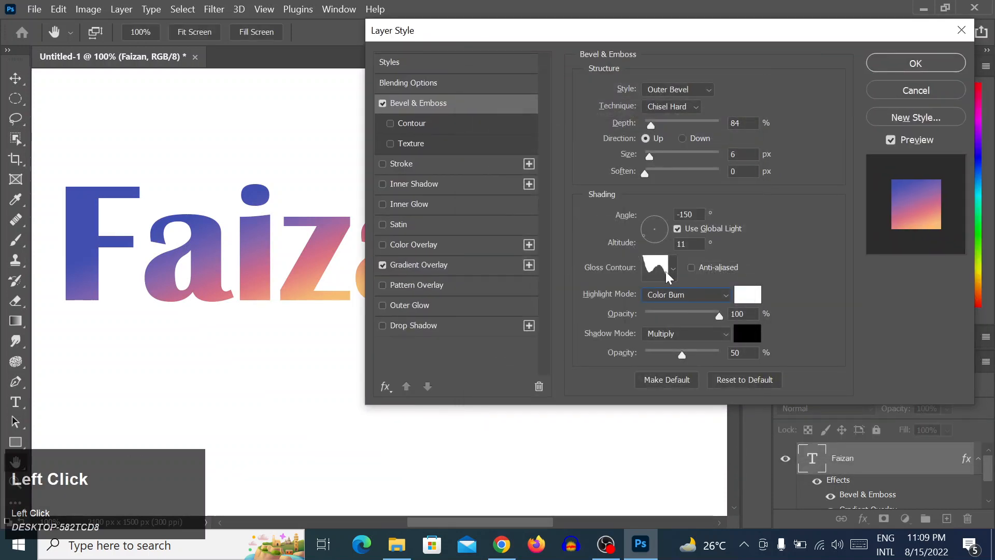
Step: Try the Ring - Double gloss contour and preview the Cove - Shallow and Ring presets in the Contour Editor without applying them
left_click(673, 270)
left_click(632, 332)
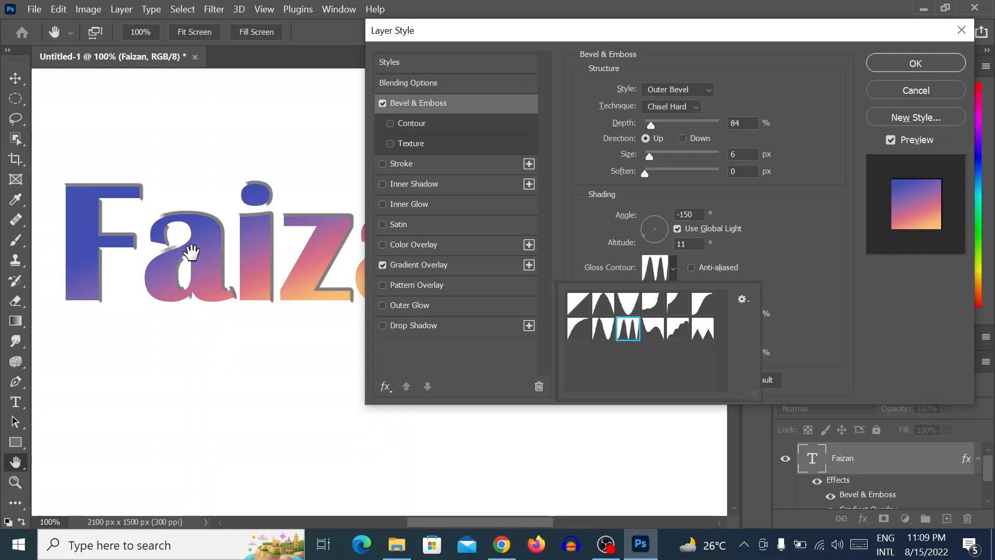
left_click(665, 276)
left_click(630, 113)
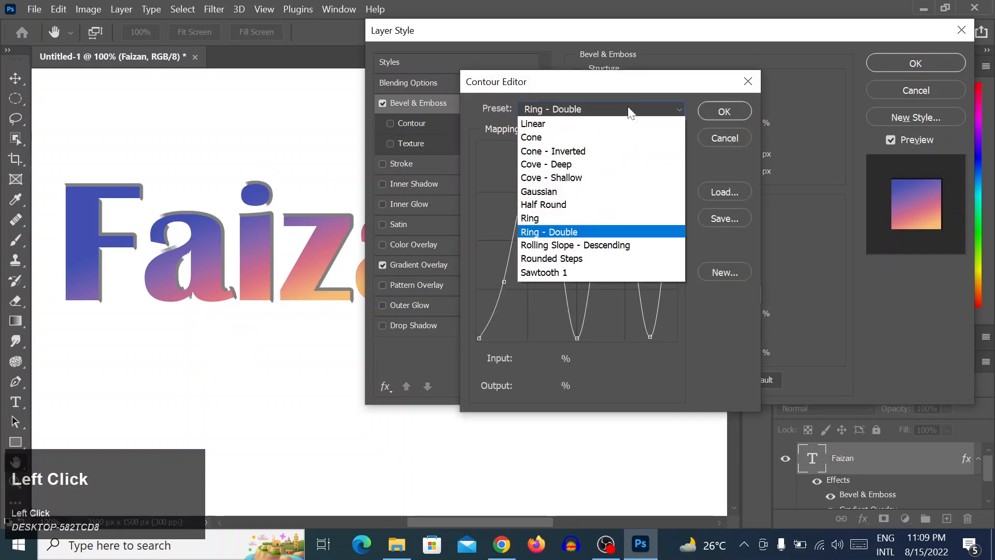
left_click(537, 152)
left_click(592, 117)
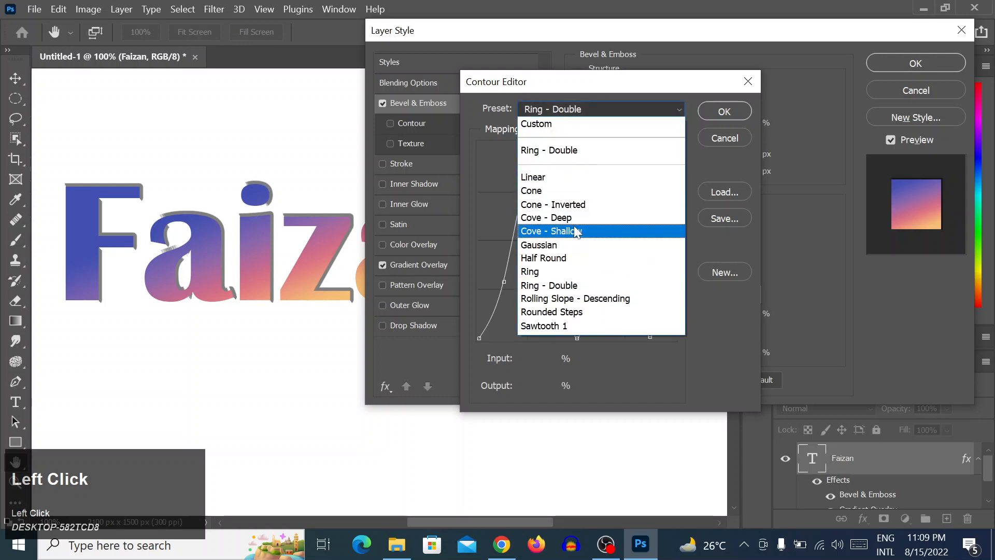
left_click(580, 229)
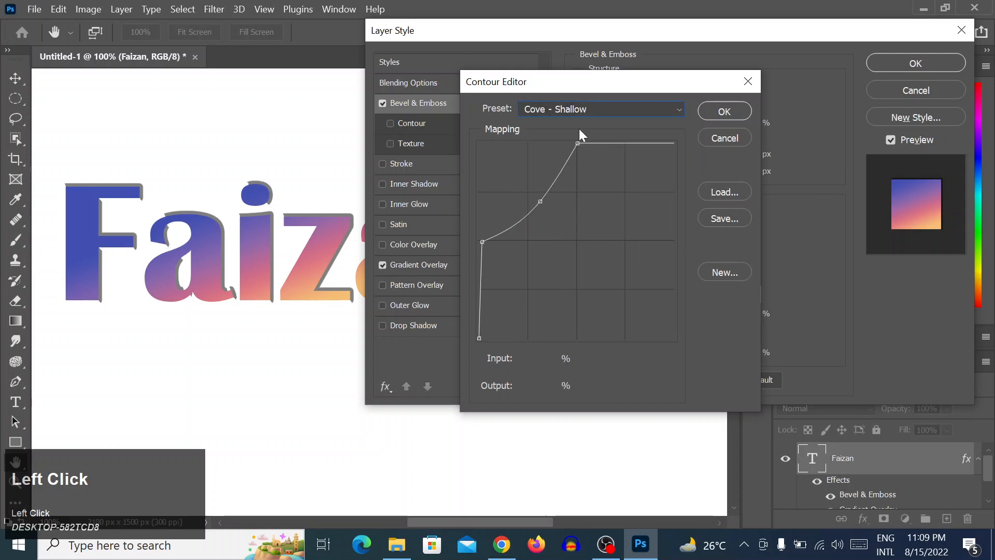
left_click(614, 116)
left_click(591, 273)
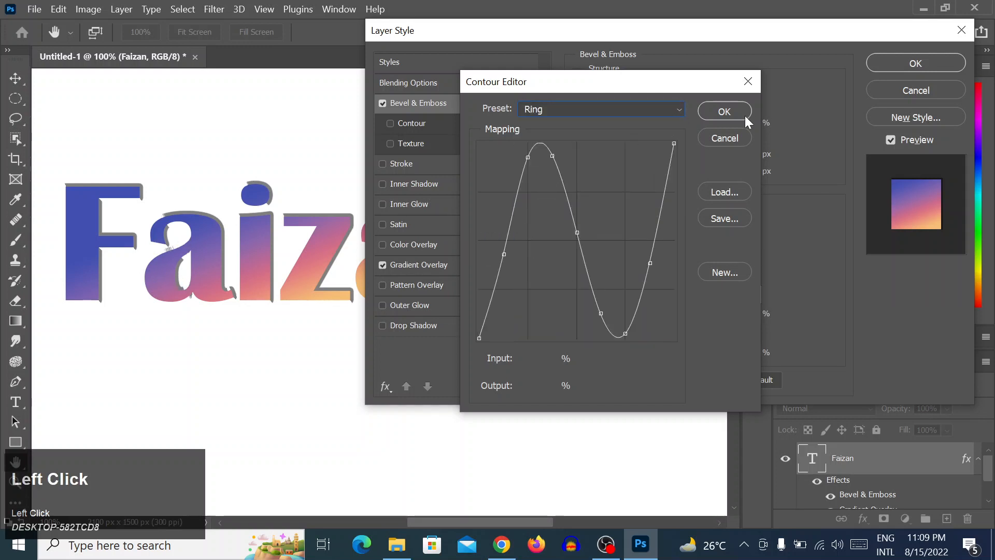
left_click(727, 144)
Step: Set the bevel's gloss contour to the Linear preset
left_click(674, 267)
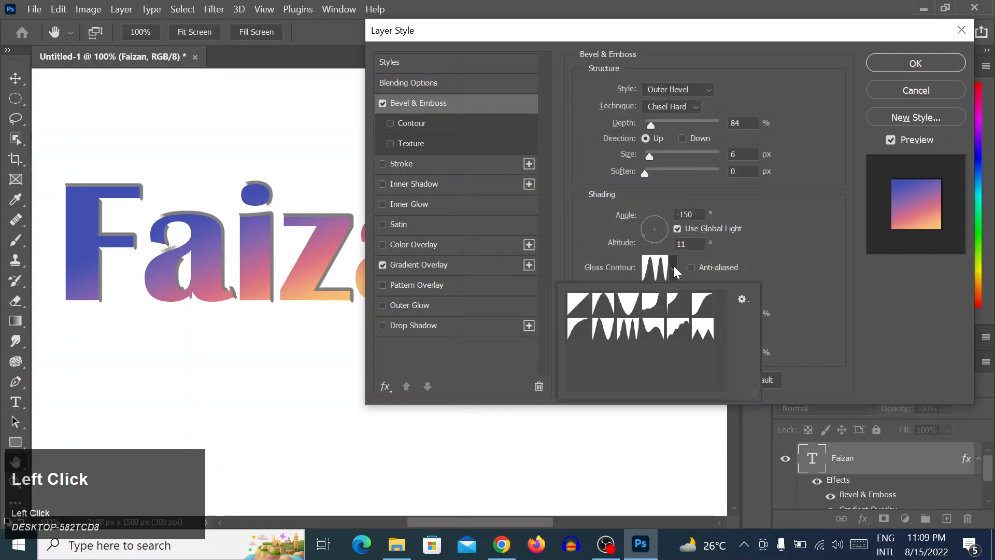
left_click(579, 304)
left_click(744, 338)
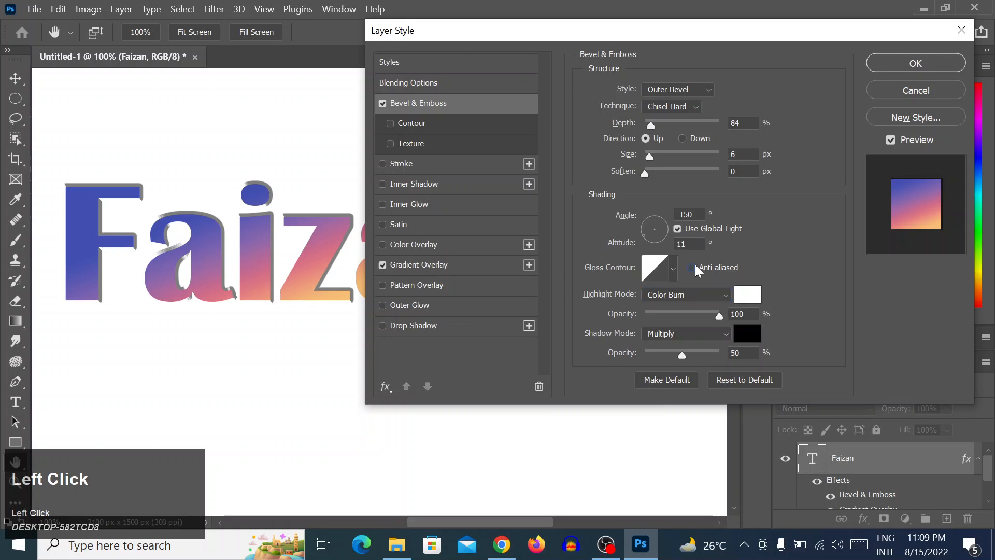
Step: Try the Dissolve highlight mode and set the bevel size to 10 px
left_click(705, 294)
left_click(690, 156)
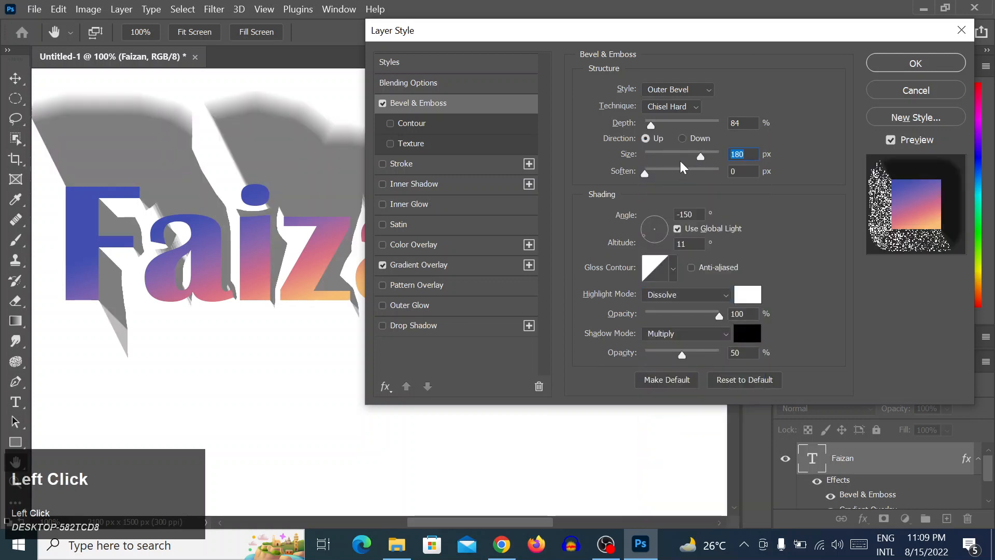
left_click_drag(674, 156, 652, 157)
Step: Set the bevel's highlight mode to Normal with 52% opacity
left_click(699, 293)
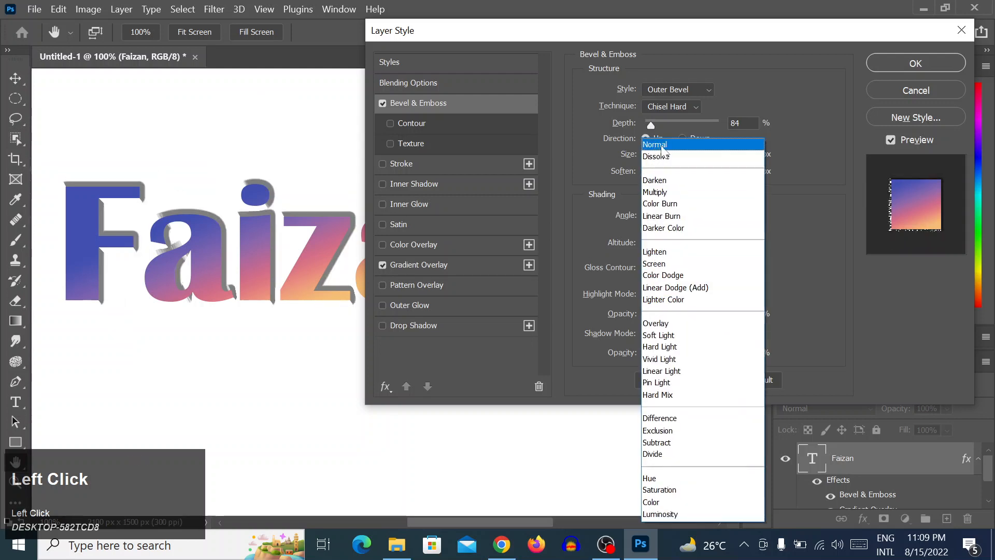
left_click(666, 142)
left_click_drag(697, 317, 683, 318)
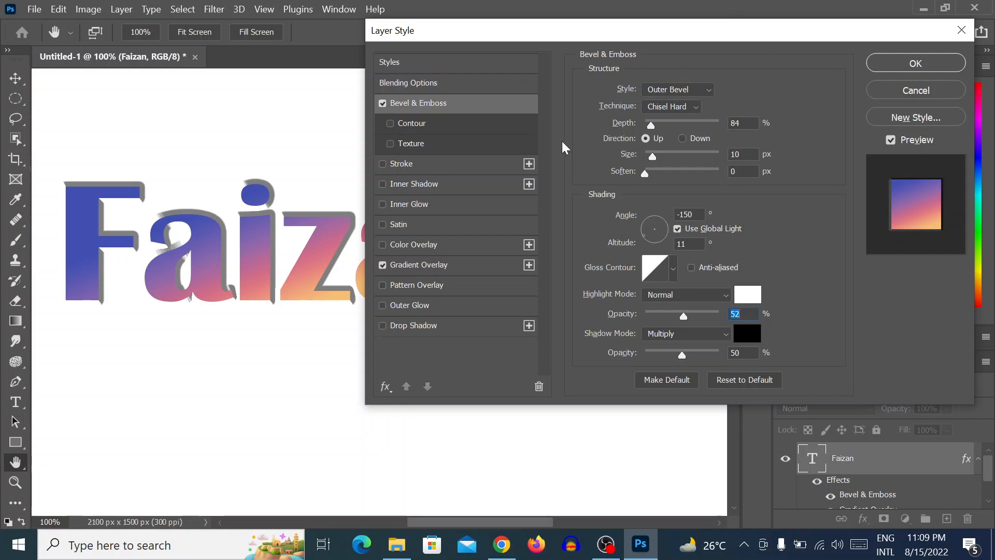
Step: Enable the Contour and Texture sub-effects of Bevel & Emboss and return to the Contour settings
left_click(437, 125)
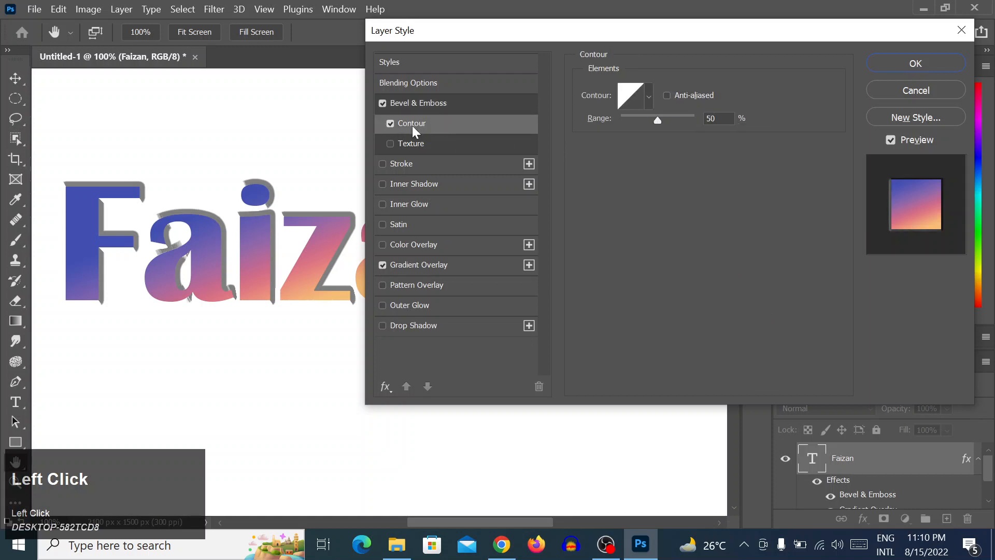
left_click(440, 145)
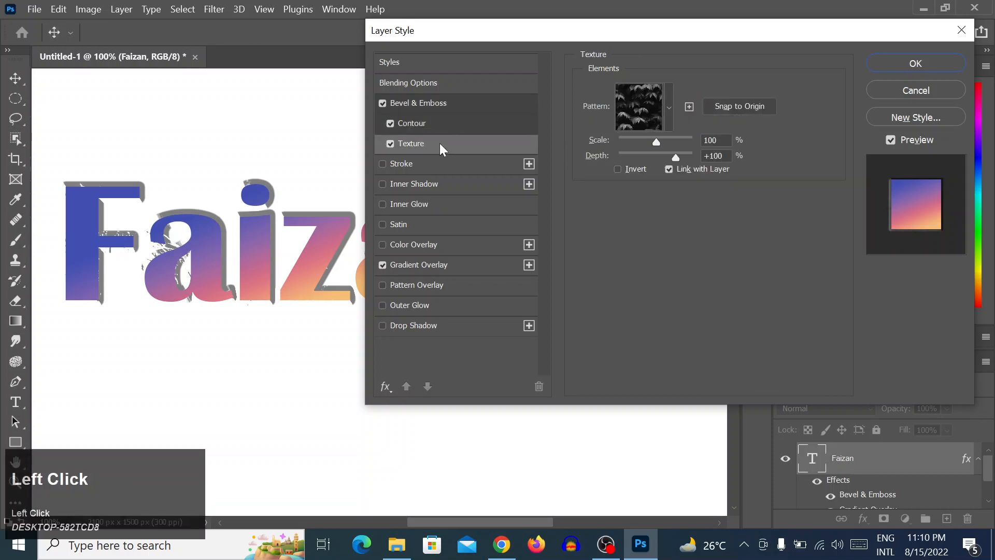
left_click(460, 125)
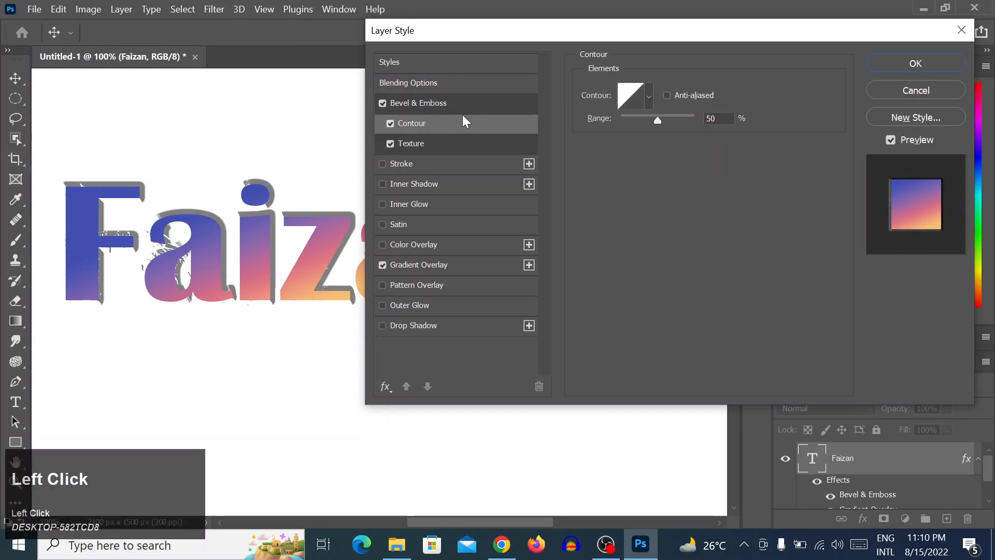
Step: Try the Rolling Slope - Descending preset for the bevel contour and reduce its range to 7%
left_click(648, 89)
left_click(628, 157)
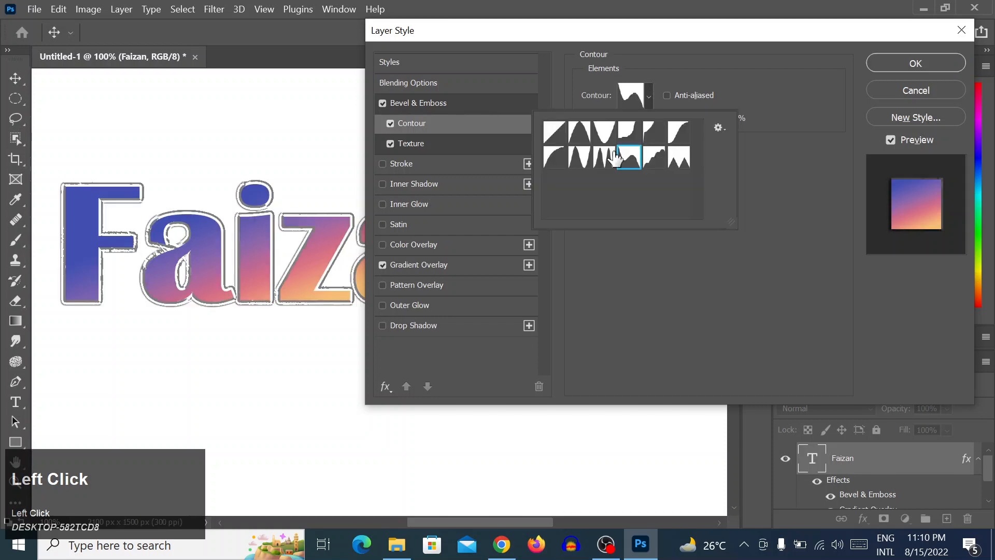
left_click(681, 79)
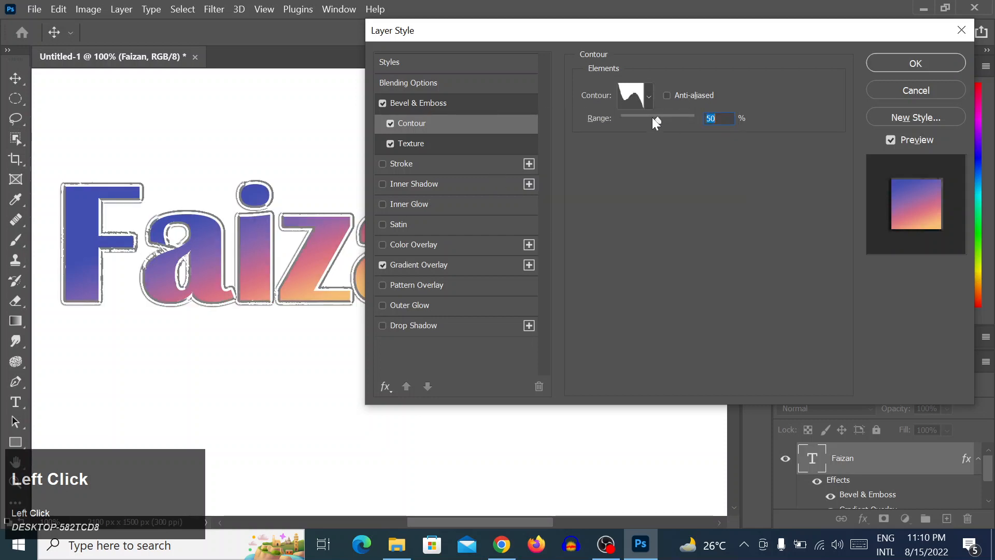
left_click_drag(652, 117, 635, 120)
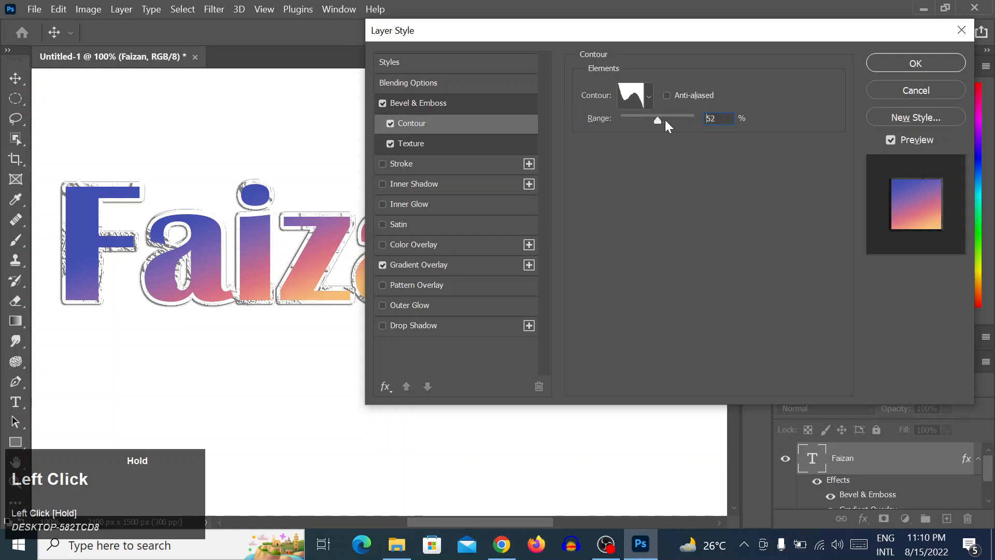
left_click_drag(664, 120, 626, 116)
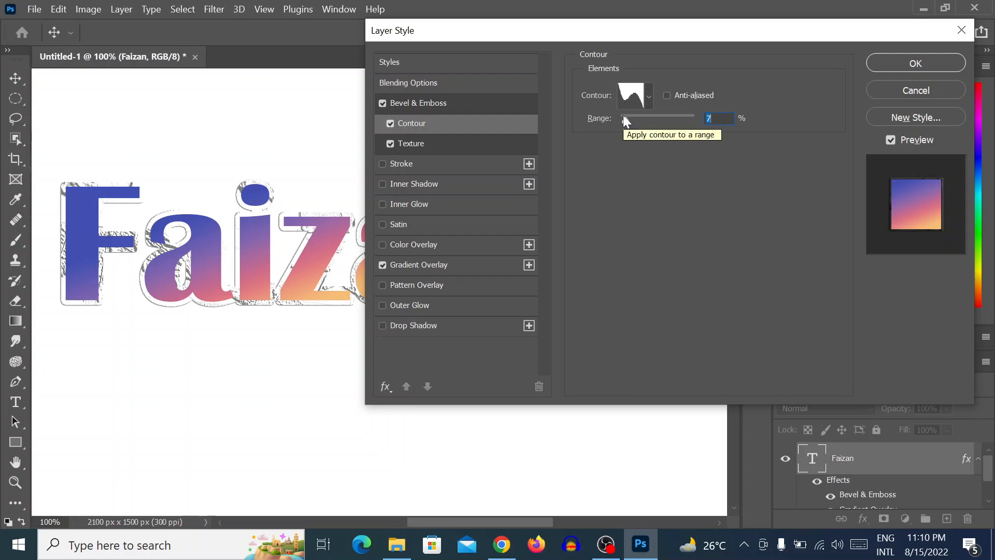
Step: Browse the bevel contour presets and try Ring - Double on the text edges
left_click(649, 97)
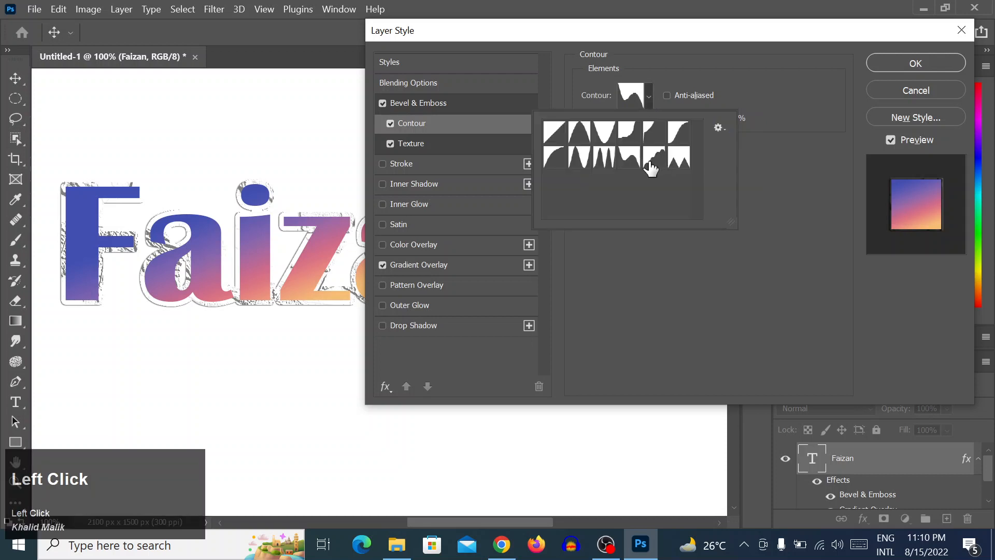
left_click(646, 100)
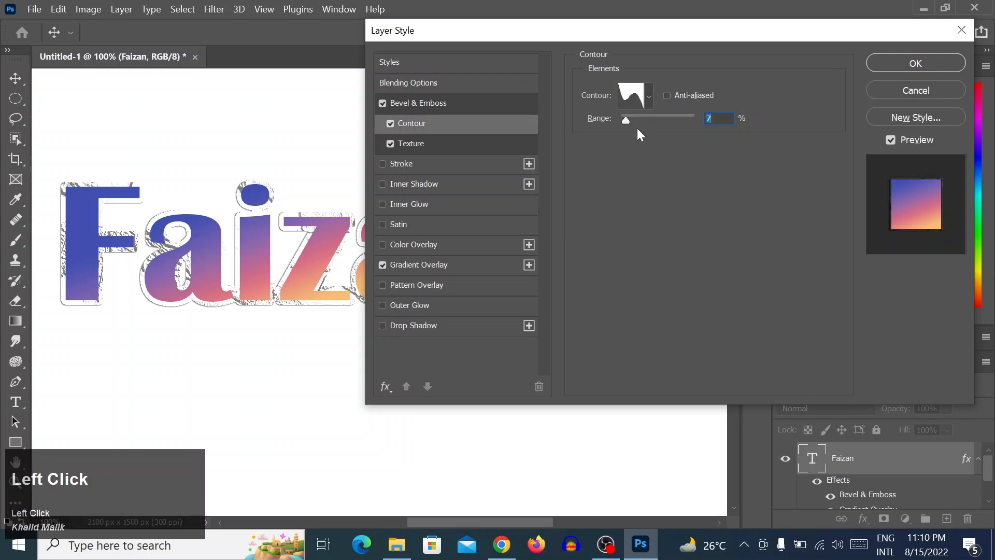
left_click(649, 95)
left_click(605, 160)
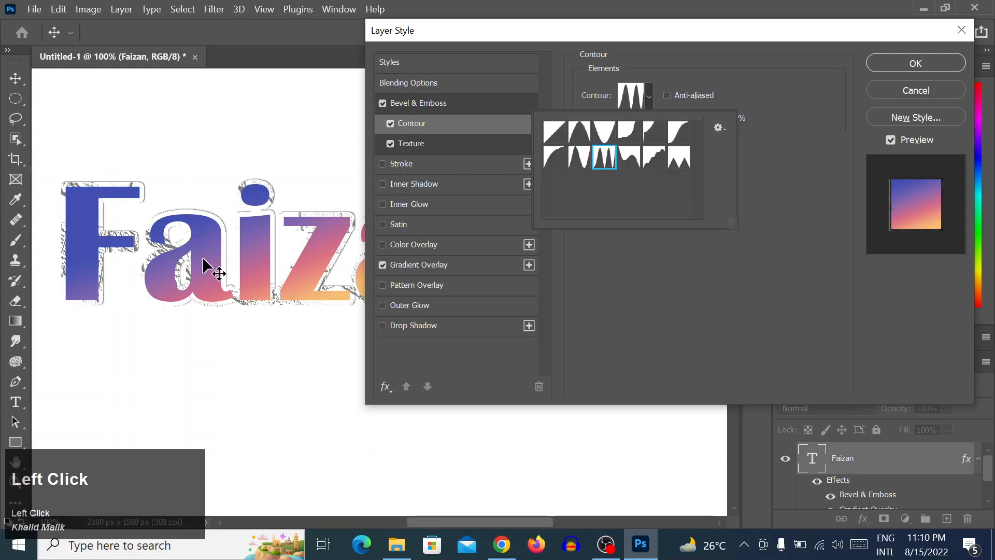
left_click(651, 102)
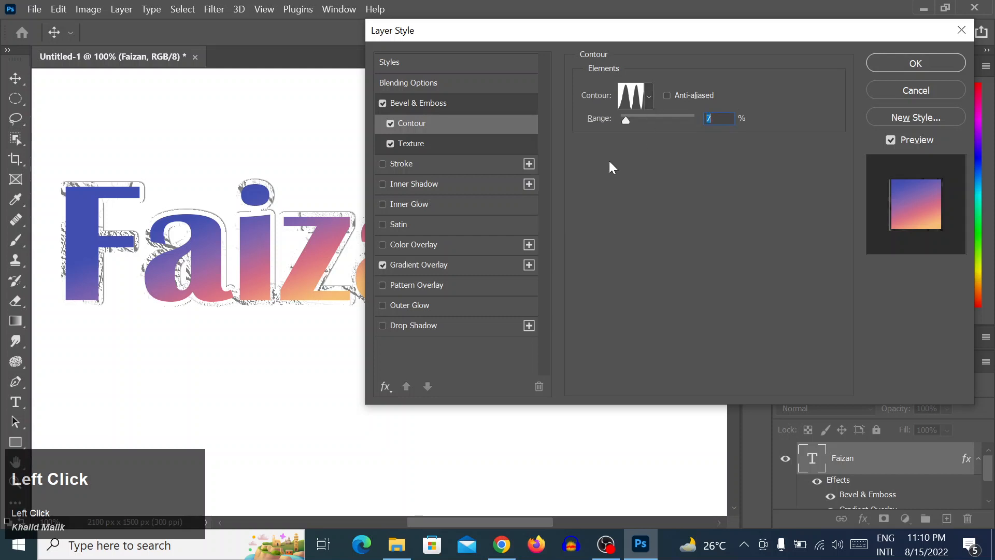
Step: Set the bevel contour to the Linear preset and its range to 0%
left_click(647, 97)
left_click(556, 132)
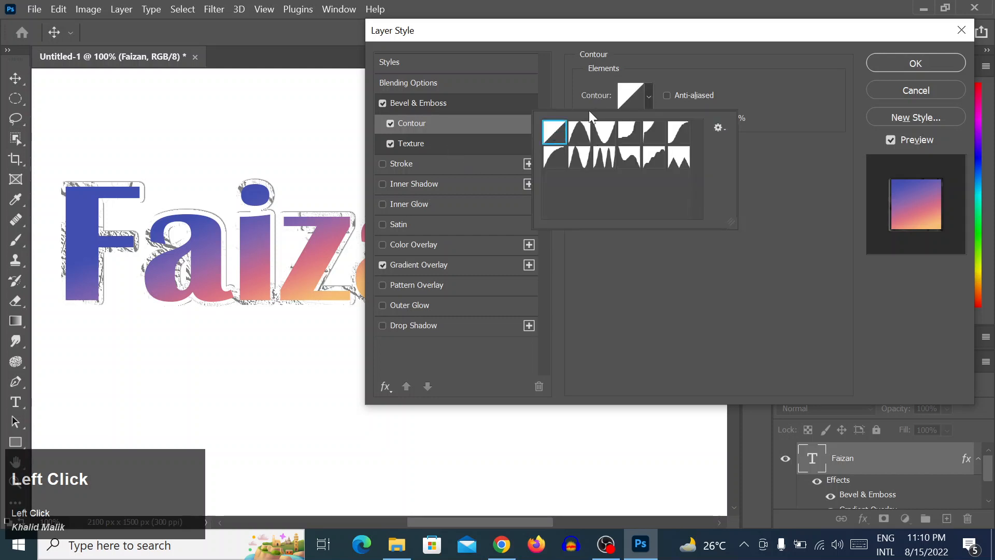
left_click(716, 108)
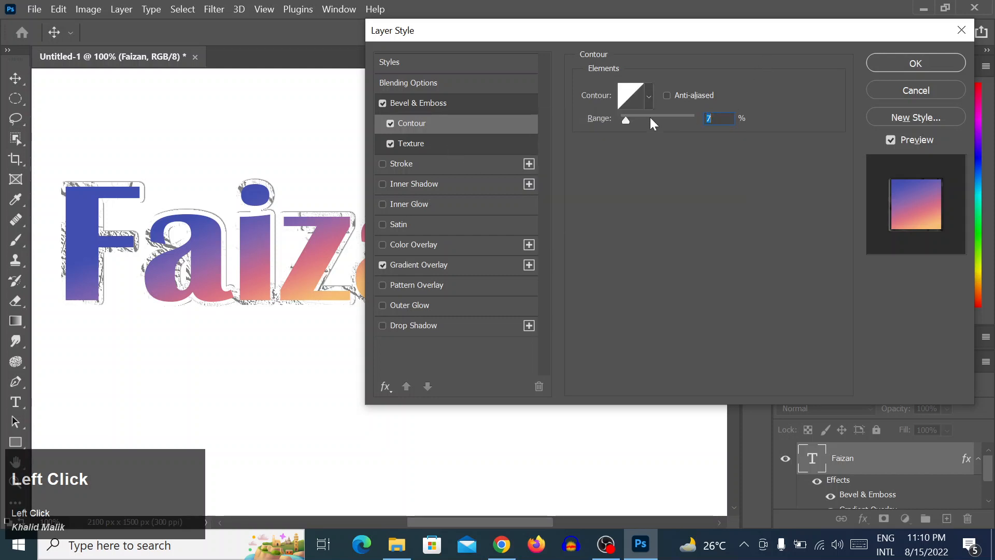
left_click_drag(614, 123, 609, 127)
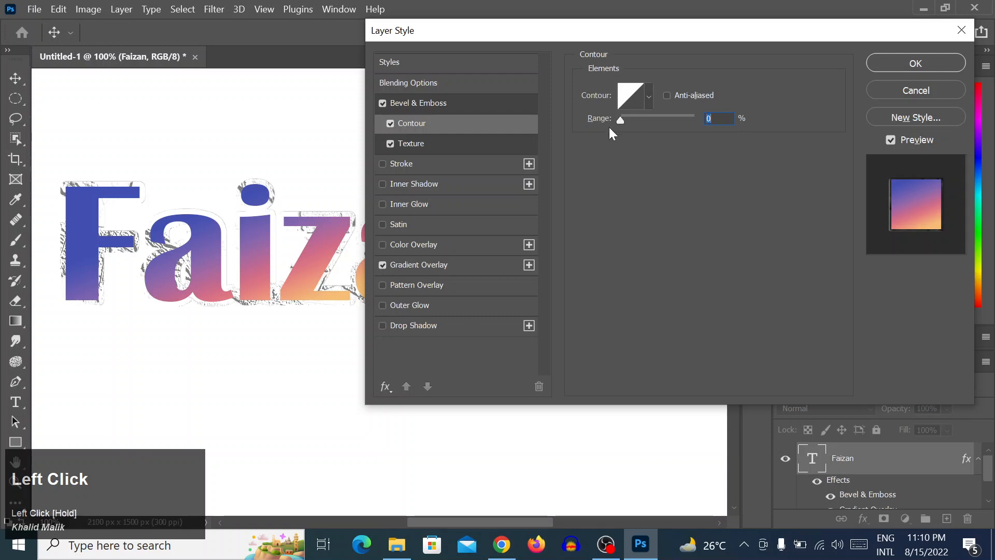
Step: Turn off both the Contour and Texture sub-effects, and re-enable only Contour
left_click(390, 123)
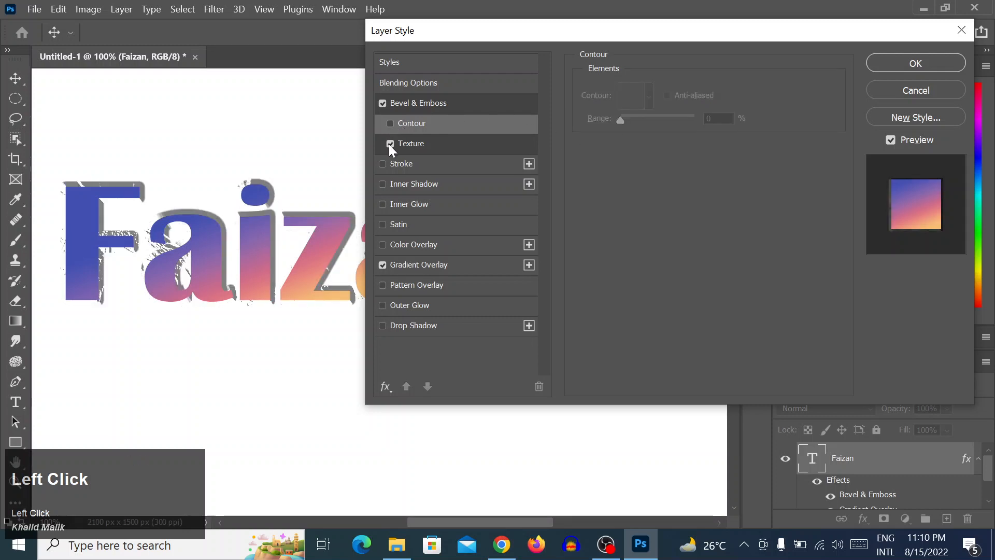
left_click(390, 144)
left_click(390, 129)
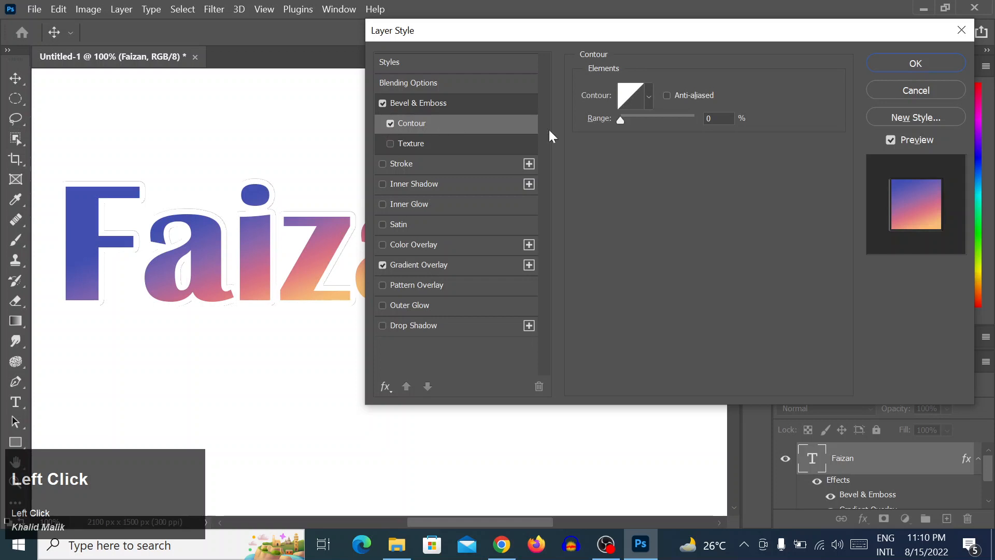
Step: Set the bevel contour range to 28% and disable the Contour sub-effect
mouse_move(629, 126)
left_mouse_down()
mouse_move(692, 123)
mouse_move(642, 123)
left_mouse_up()
left_click(390, 123)
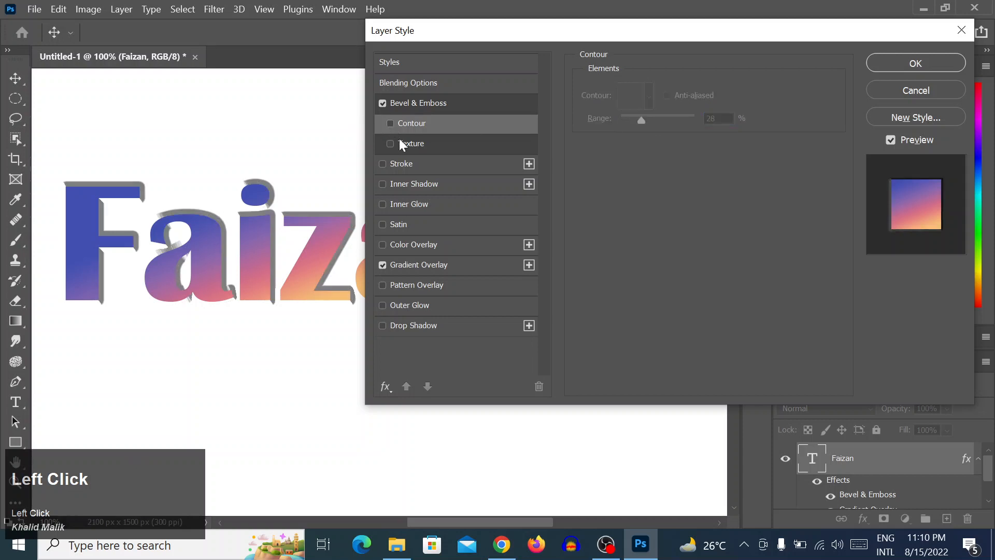
Step: Leave the Contour sub-effect off and enable the Texture sub-effect of Bevel & Emboss
left_click(390, 124)
left_click(390, 125)
left_click(399, 142)
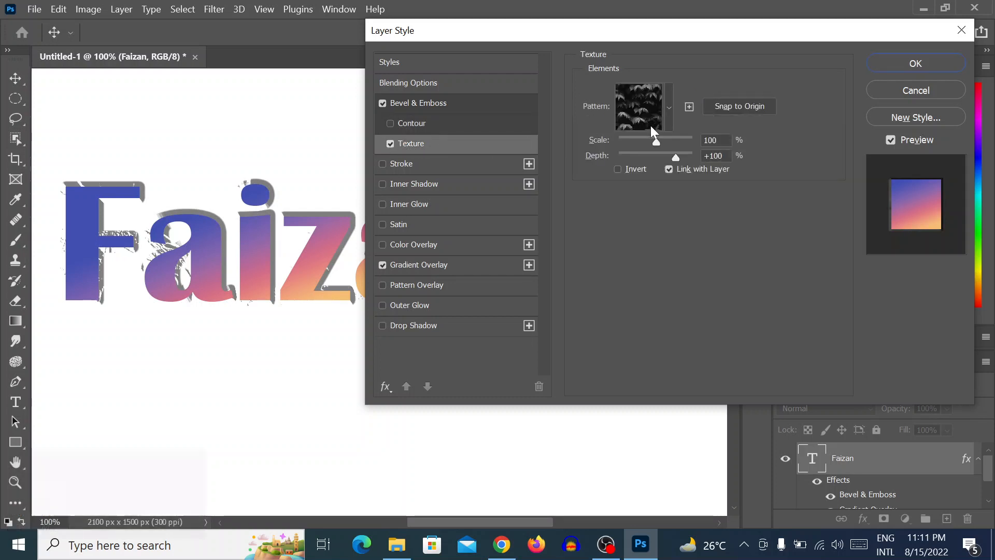
left_click(433, 102)
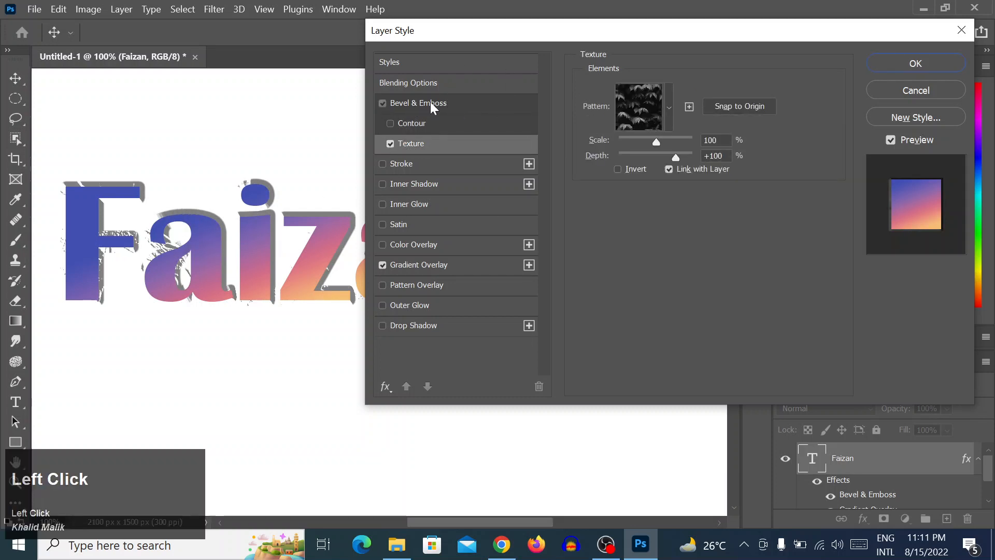
left_click(425, 144)
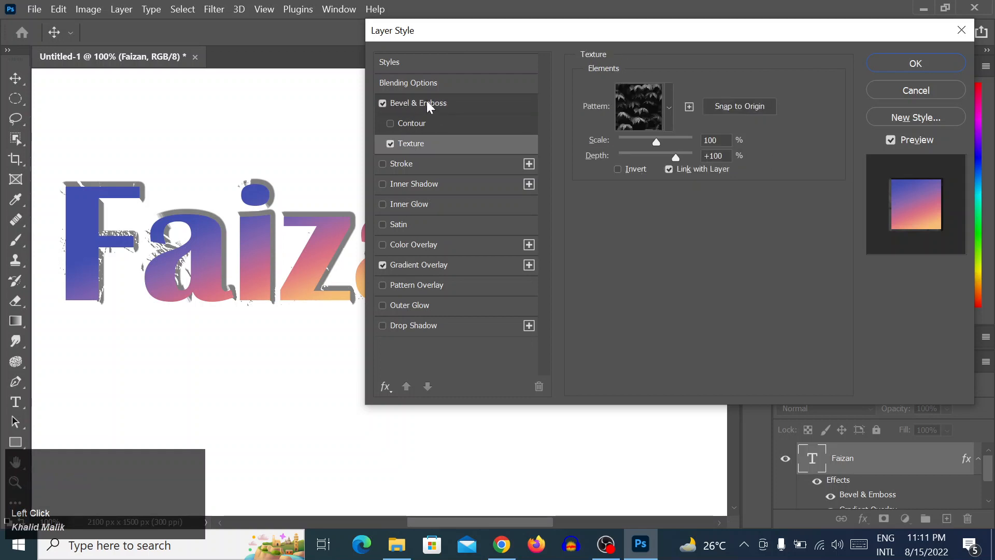
Step: Try each of the Trees patterns as the bevel texture on the text edges
left_click(632, 109)
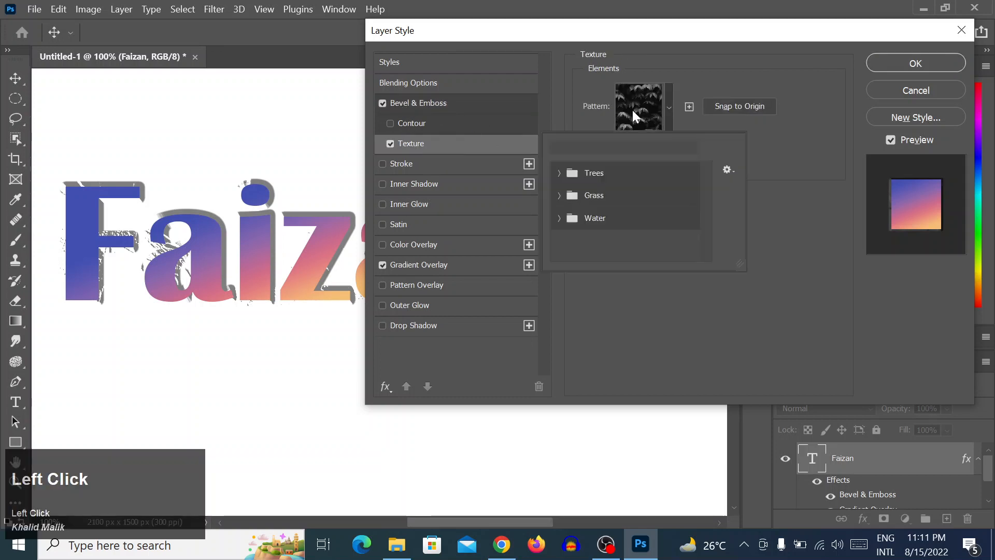
left_click(565, 173)
left_click(581, 197)
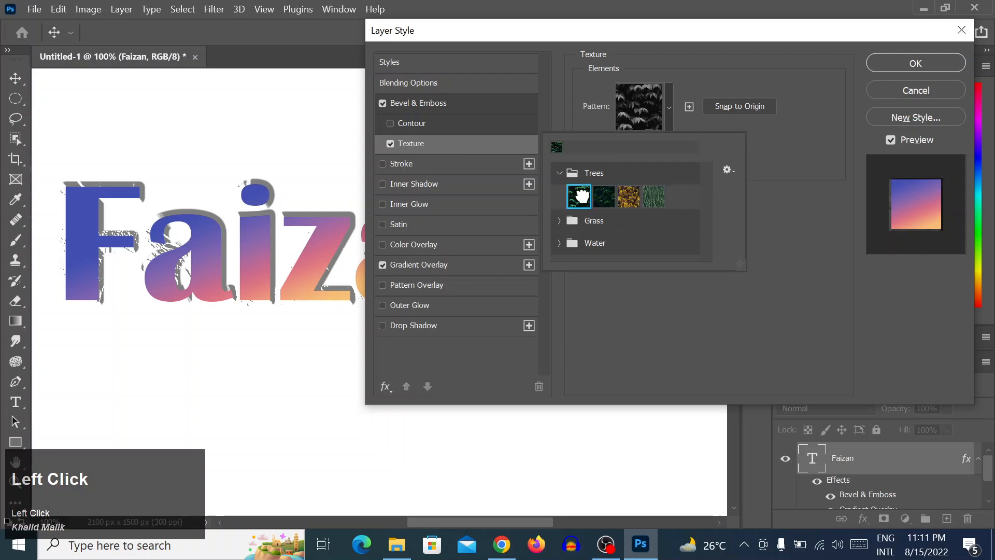
left_click(628, 200)
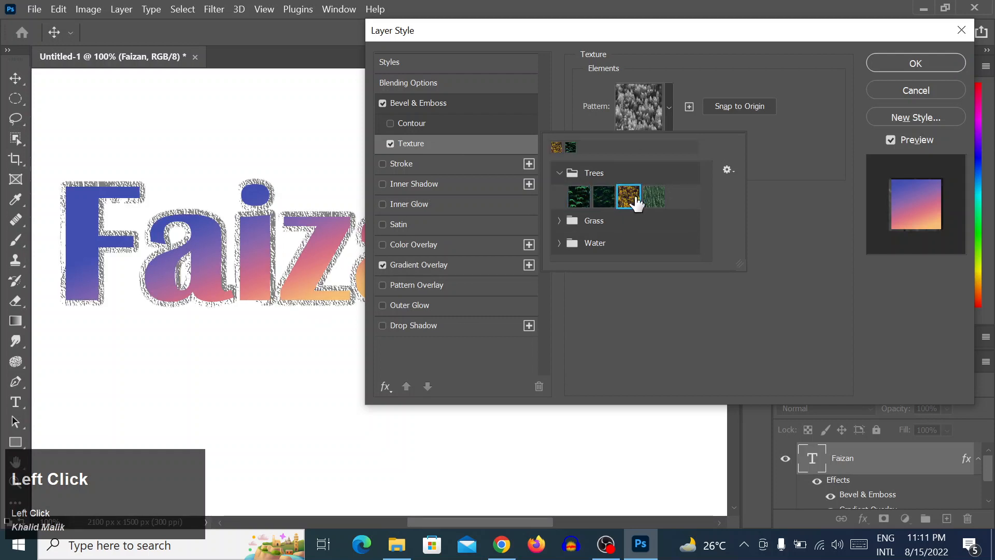
left_click(657, 198)
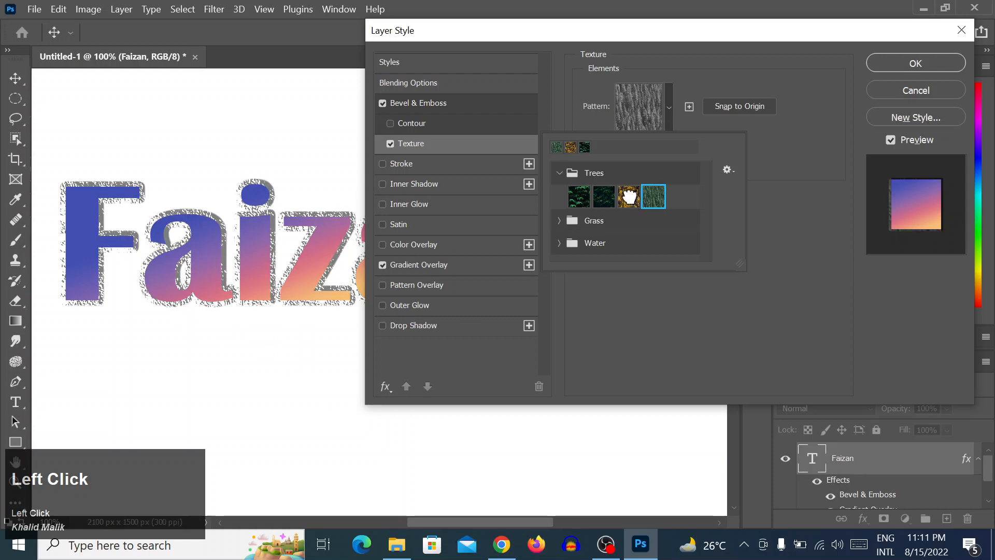
left_click(603, 198)
Step: Try Grass and Water patterns as the bevel texture, and choose the second Water pattern
left_click(578, 228)
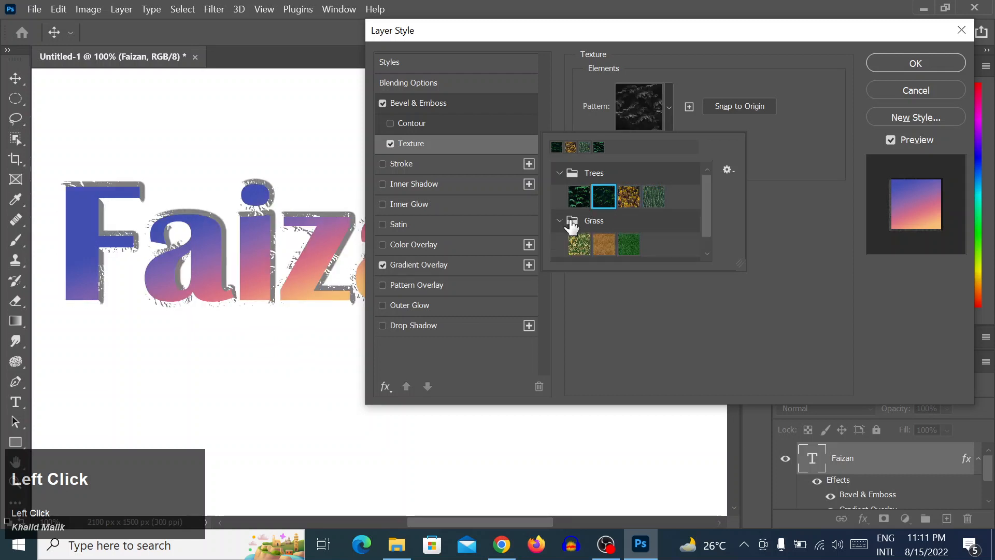
left_click(604, 244)
left_click(579, 244)
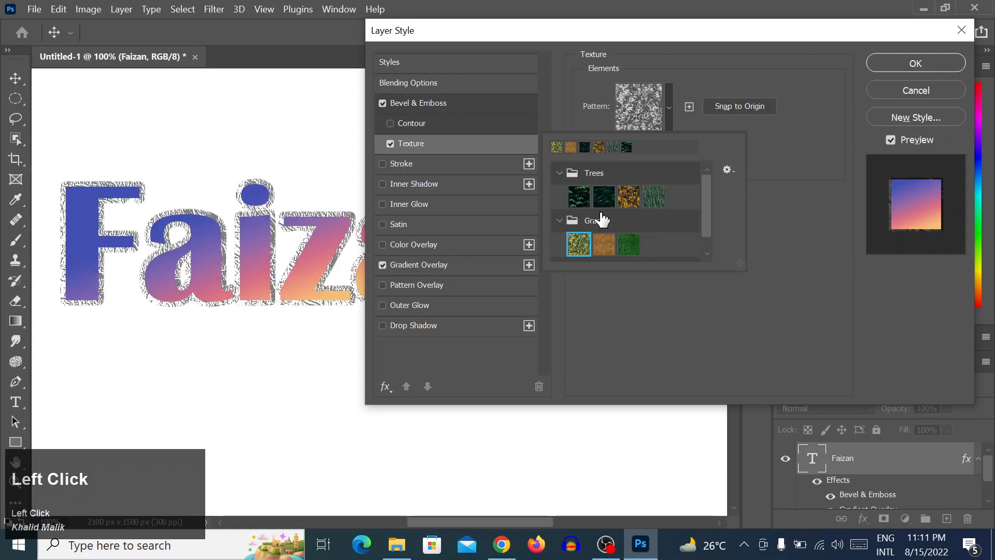
scroll(601, 219, "down", 2)
left_click(560, 250)
scroll(609, 239, "down", 1)
scroll(611, 238, "down", 1)
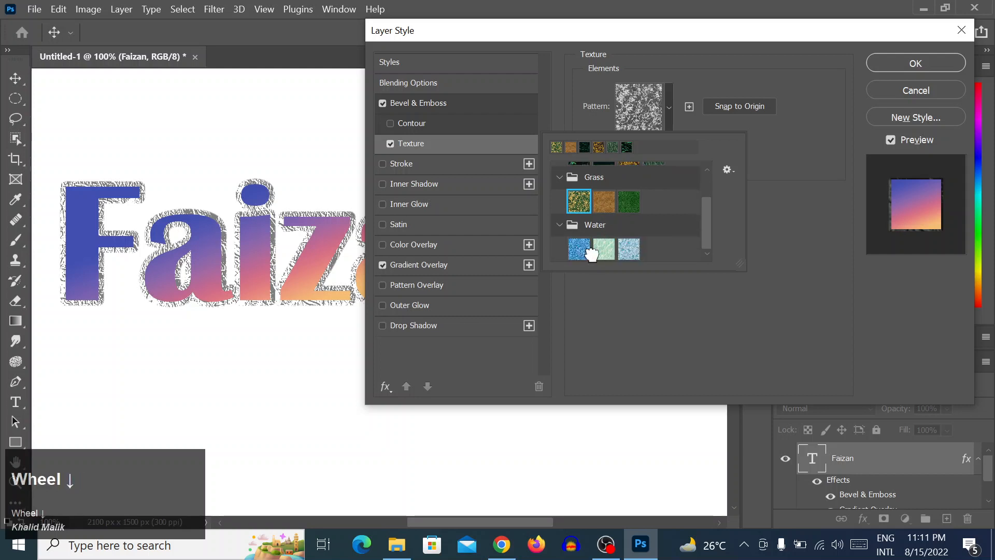
left_click(579, 249)
scroll(617, 218, "down", 1)
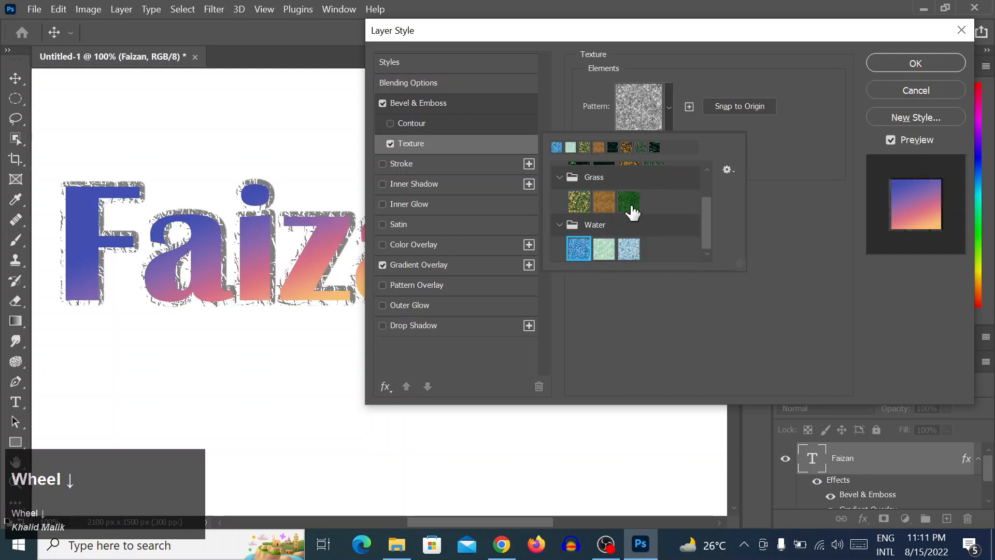
left_click(604, 249)
left_click(754, 213)
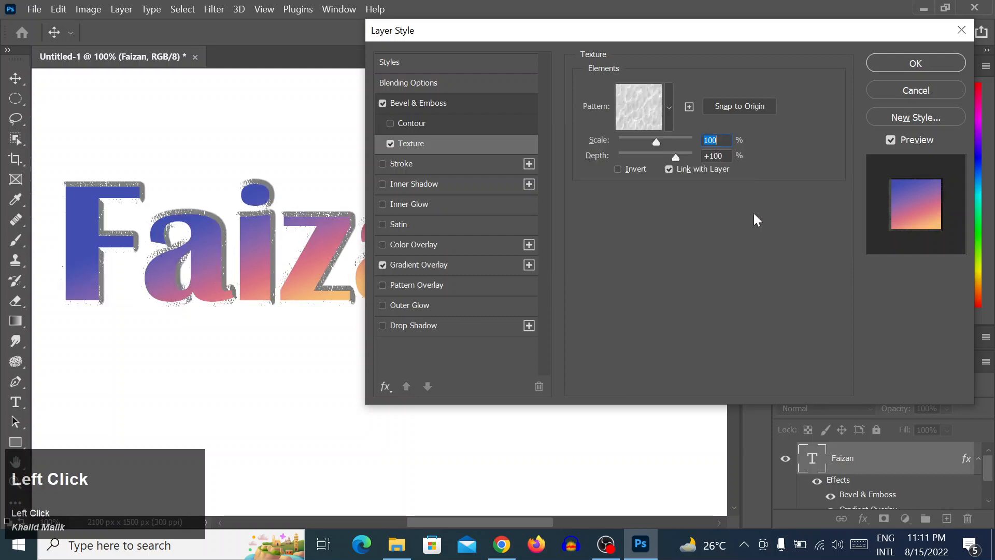
Step: Set the texture scale to 1% and depth to -2%, and disable the Texture sub-effect
left_click_drag(649, 139, 737, 147)
left_click_drag(645, 150, 665, 156)
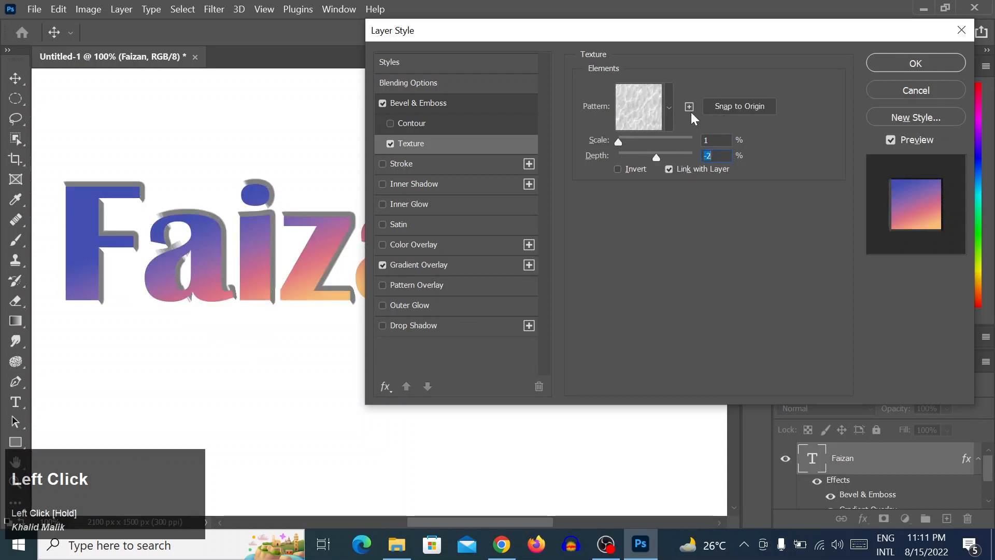
left_click(391, 144)
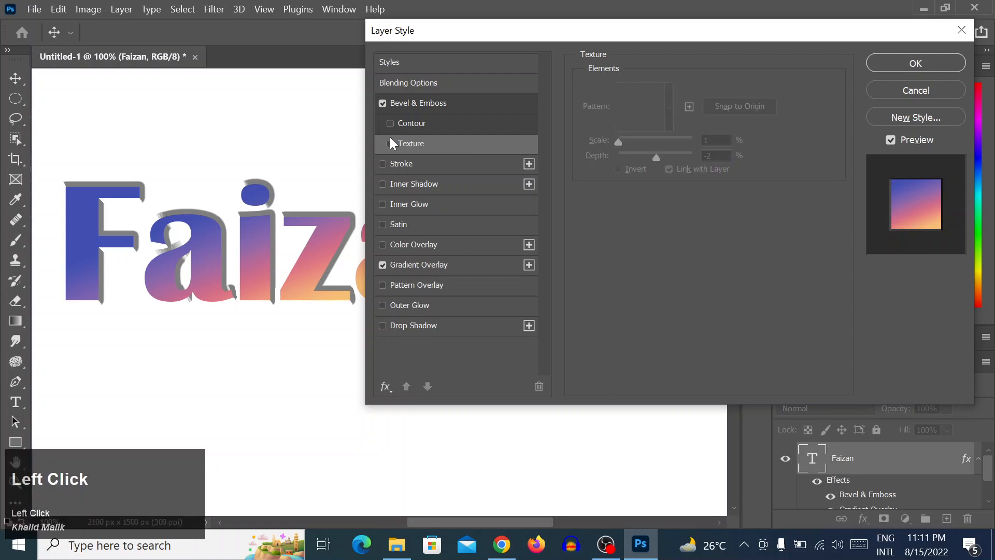
Step: Turn off Bevel & Emboss and enable the Stroke effect on the text
left_click(383, 102)
left_click(409, 103)
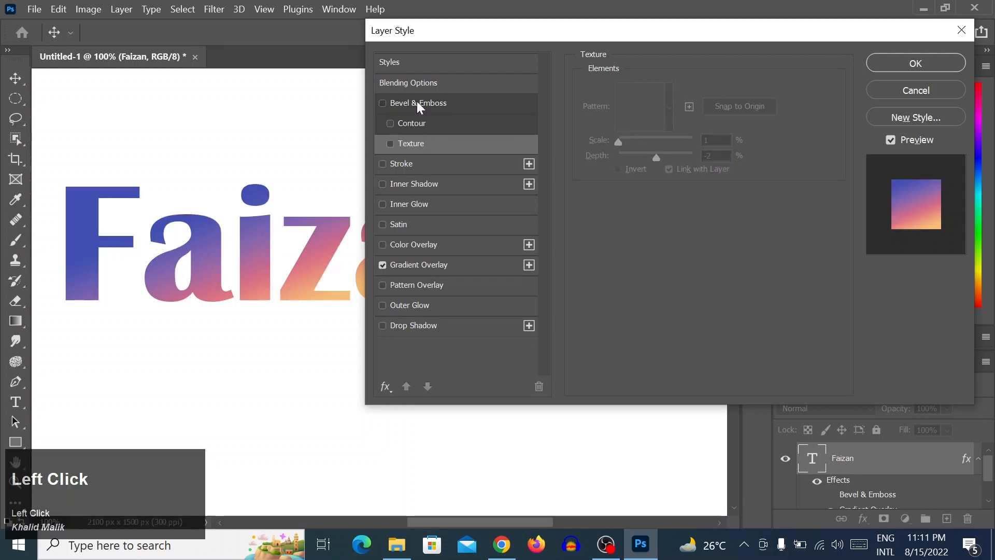
left_click(415, 162)
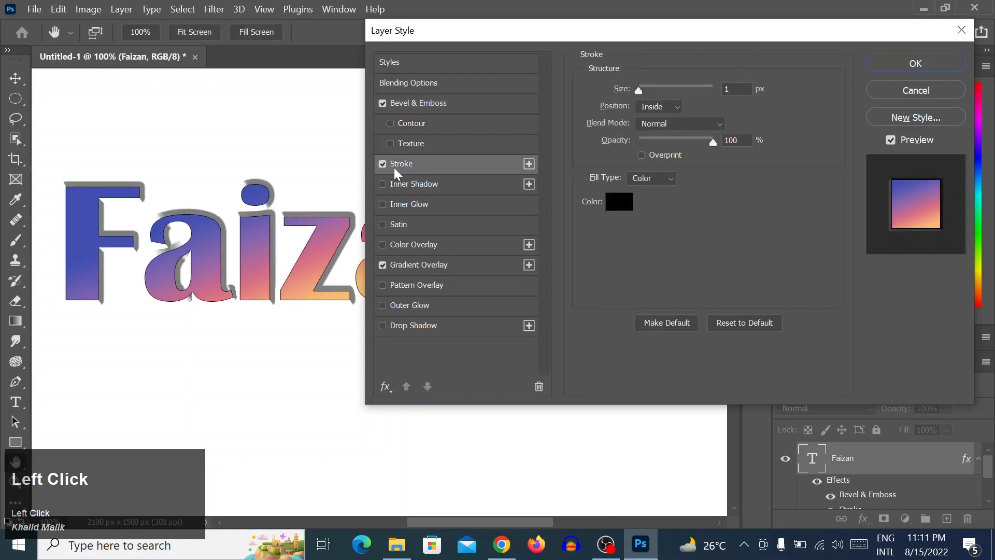
left_click(409, 163)
left_click(382, 103)
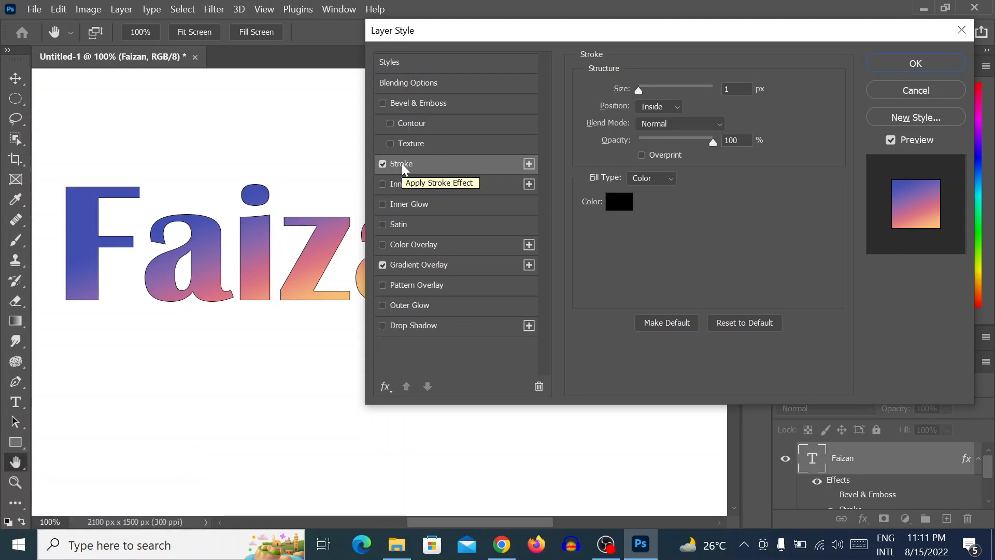
Step: Try the Center stroke position at 4 px, and set the stroke to Outside with a size of 27 px
mouse_move(641, 93)
left_mouse_down()
mouse_move(664, 99)
mouse_move(641, 91)
left_mouse_up()
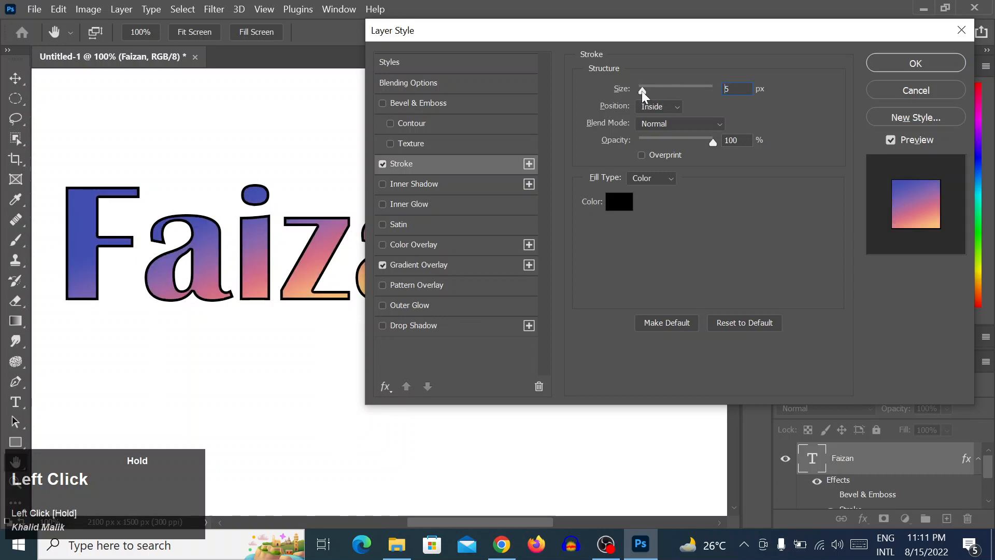
left_click(654, 107)
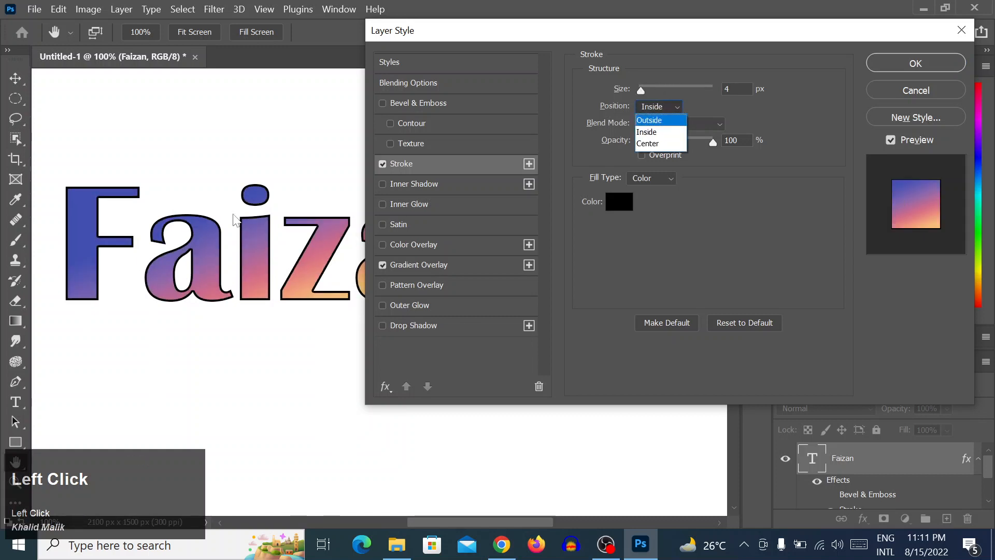
left_click(654, 144)
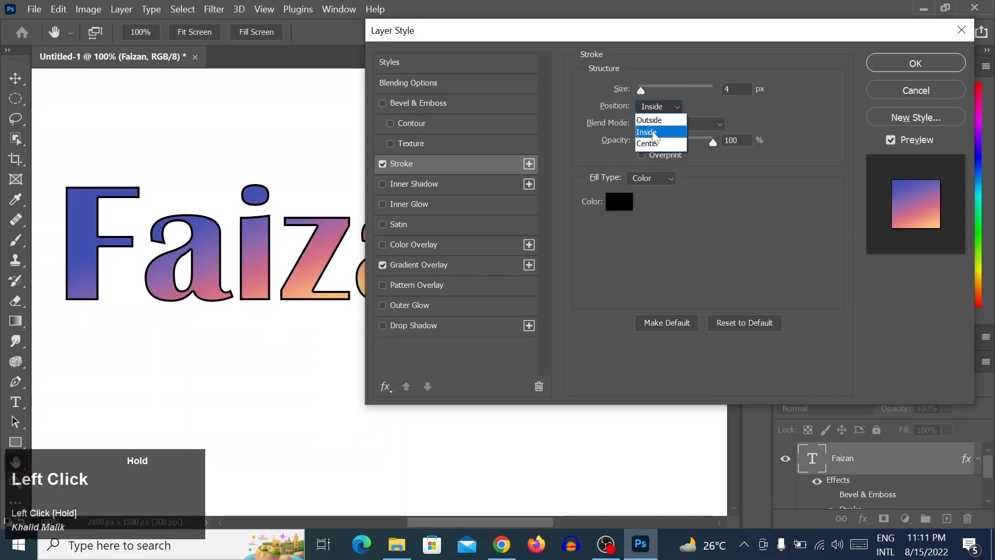
left_click(669, 106)
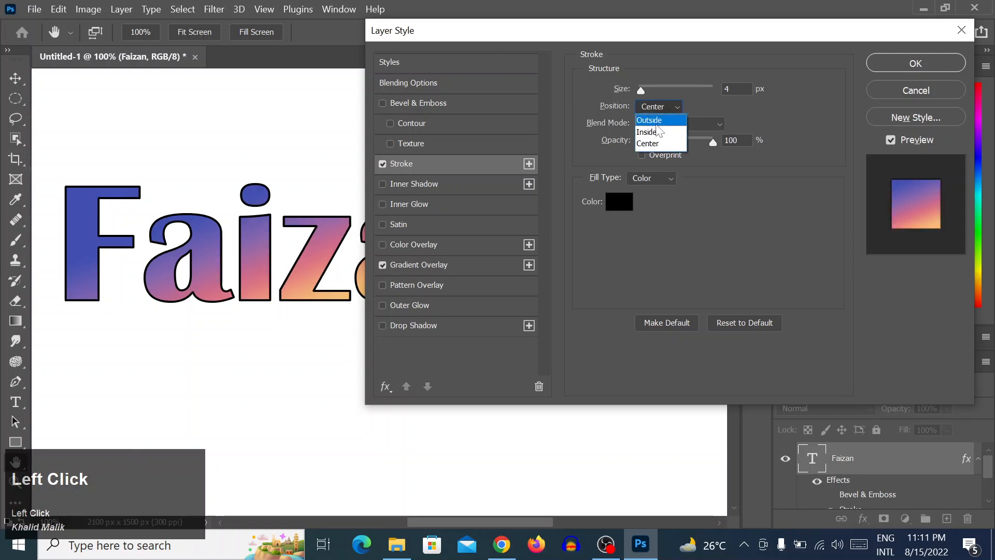
left_click(650, 119)
mouse_move(641, 90)
left_mouse_down()
mouse_move(662, 92)
mouse_move(651, 93)
left_mouse_up()
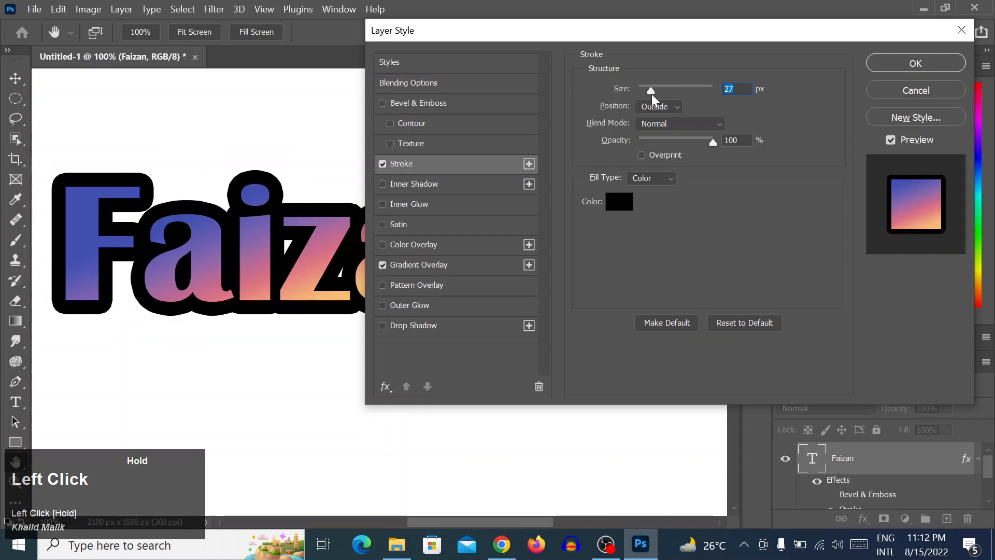
Step: Try near-white and orange stroke colors, and apply a very dark brown to the stroke
mouse_move(561, 37)
left_mouse_down()
mouse_move(867, 194)
mouse_move(831, 227)
mouse_move(795, 211)
mouse_move(735, 141)
mouse_move(751, 135)
mouse_move(739, 48)
mouse_move(654, 49)
left_mouse_up()
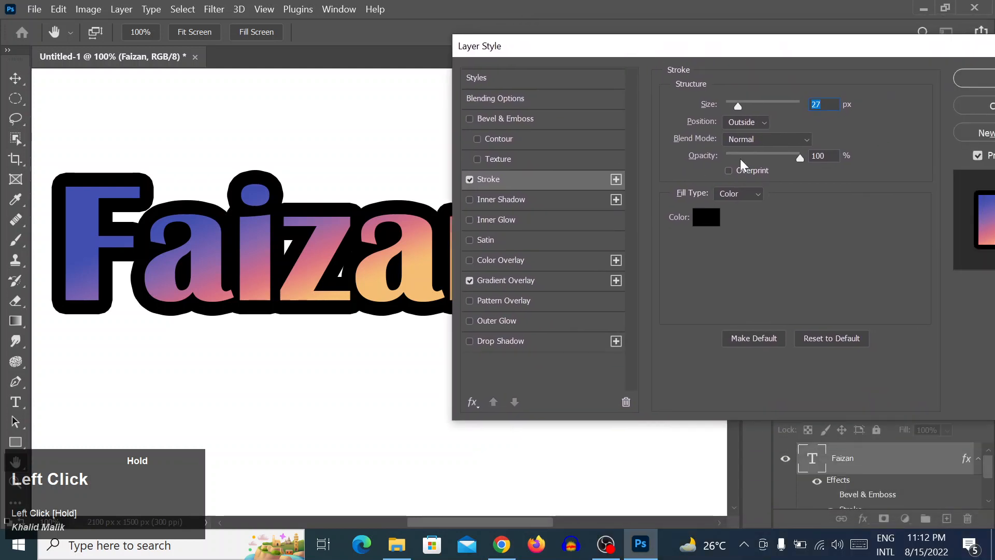
left_click(707, 223)
mouse_move(421, 129)
left_mouse_down()
mouse_move(427, 105)
mouse_move(382, 111)
mouse_move(400, 151)
mouse_move(296, 96)
left_mouse_up()
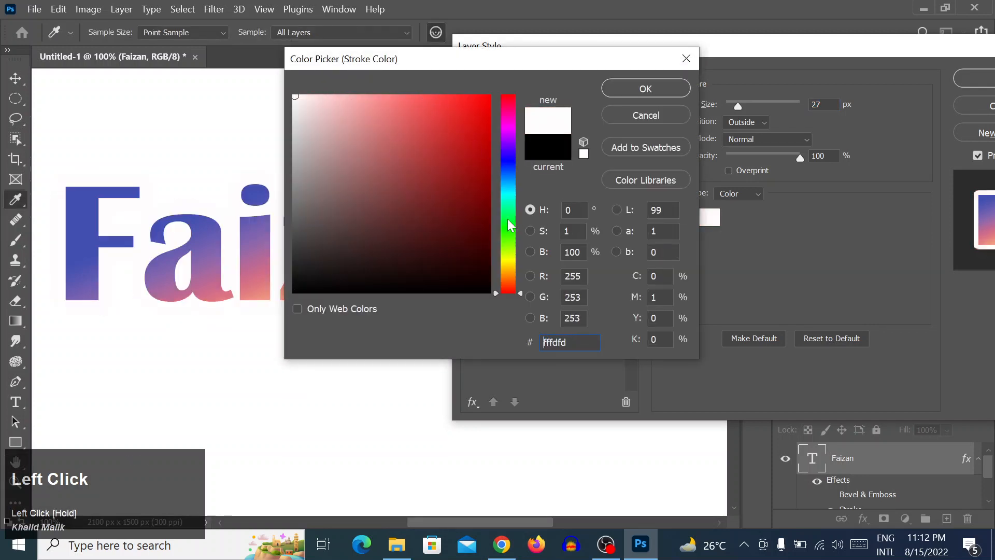
left_click_drag(510, 223, 513, 284)
left_click_drag(481, 95, 485, 90)
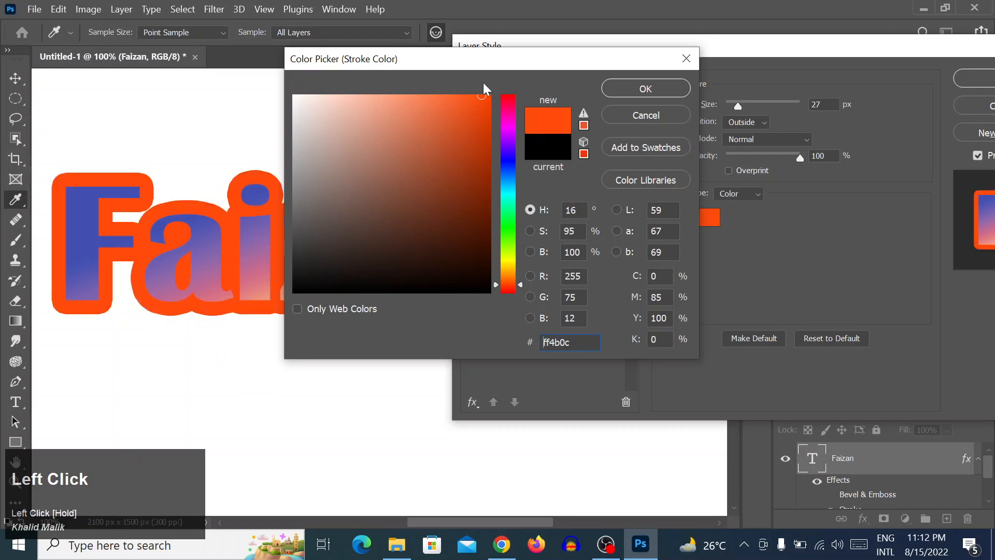
left_click(492, 246)
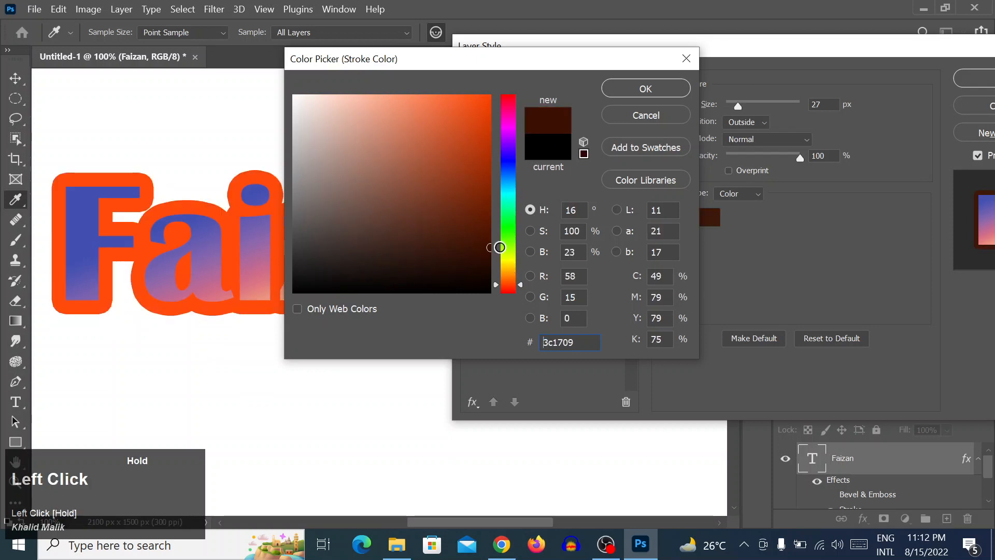
left_click(490, 236)
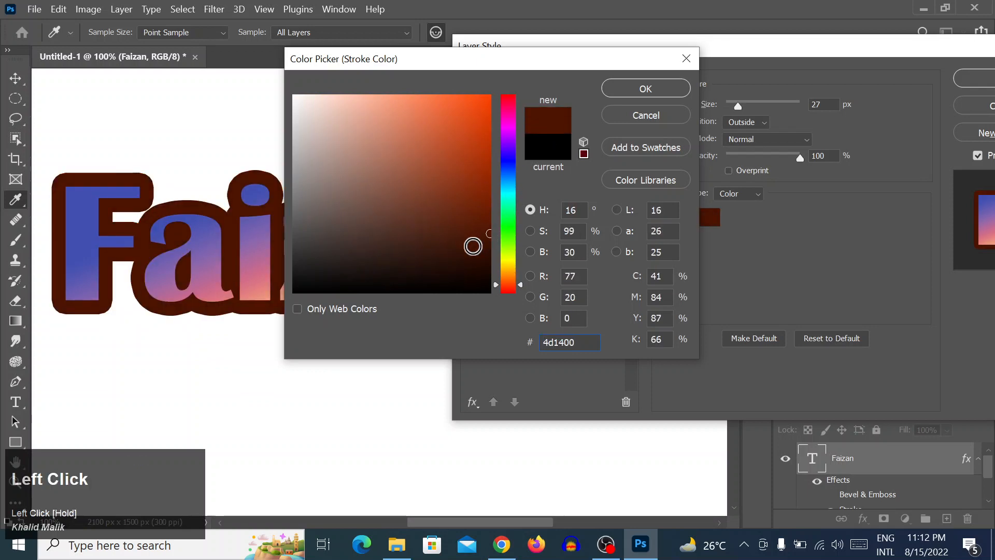
left_click_drag(472, 247, 460, 266)
left_click(647, 95)
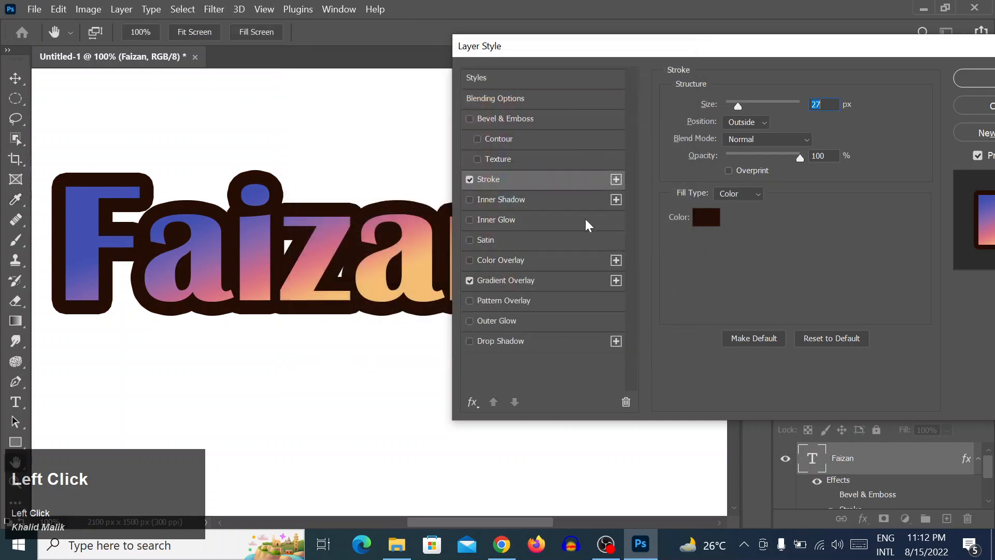
Step: Change the stroke fill type to Gradient and apply the Purple_02 preset
left_click(739, 194)
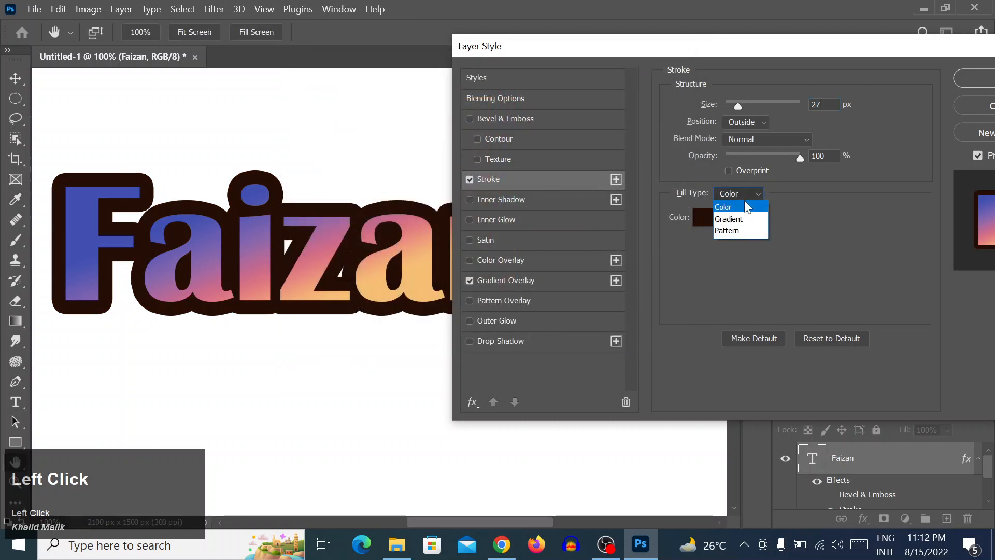
left_click(746, 214)
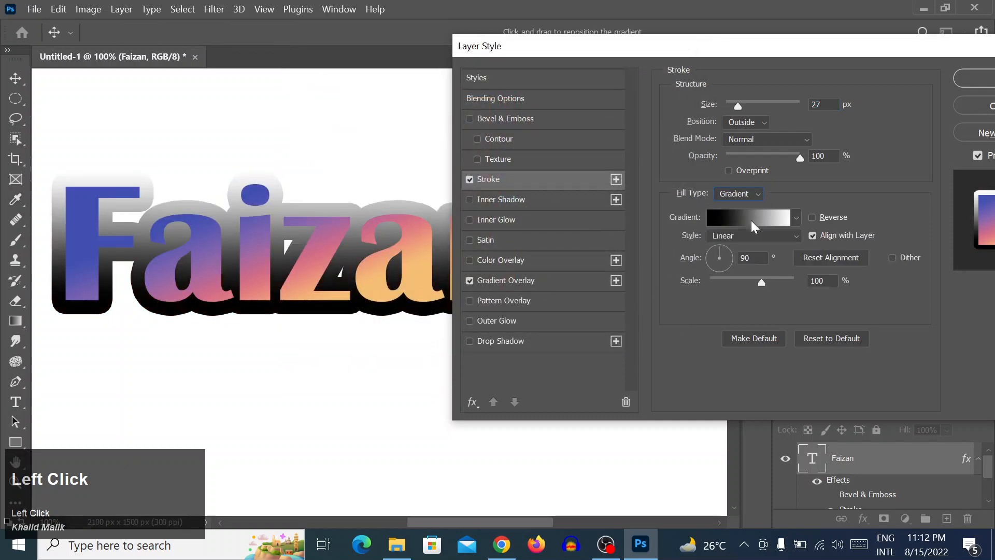
left_click(751, 220)
left_click(549, 132)
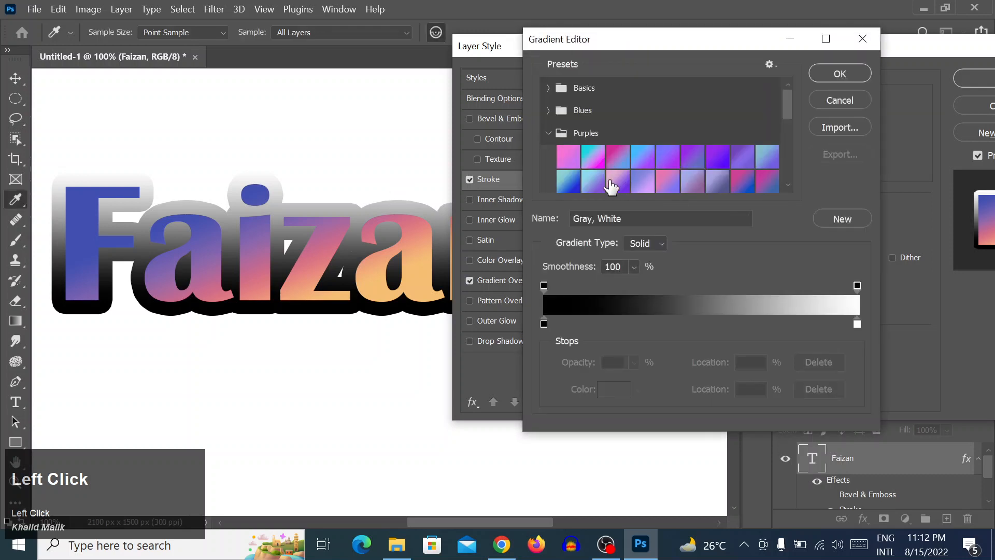
left_click(593, 156)
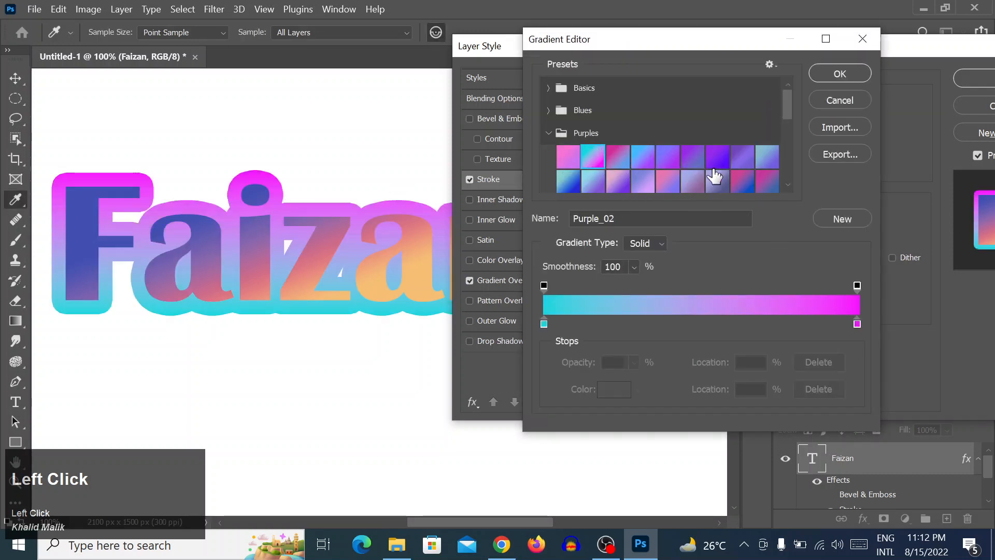
Step: Try the Purple_15 and Purple_10 presets on the stroke gradient
left_click(693, 176)
scroll(685, 145, "down", 1)
scroll(685, 145, "down", 1)
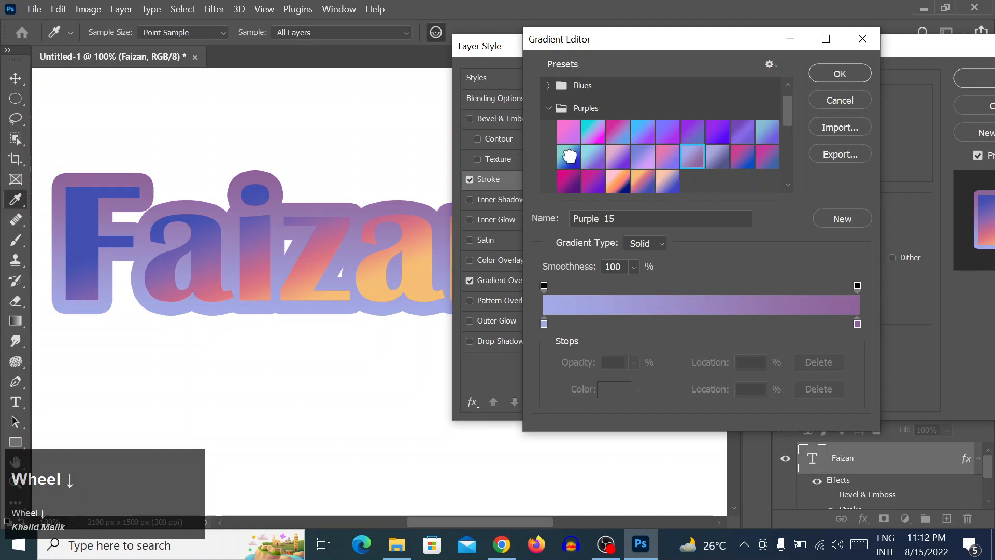
left_click(569, 156)
scroll(588, 127, "up", 1)
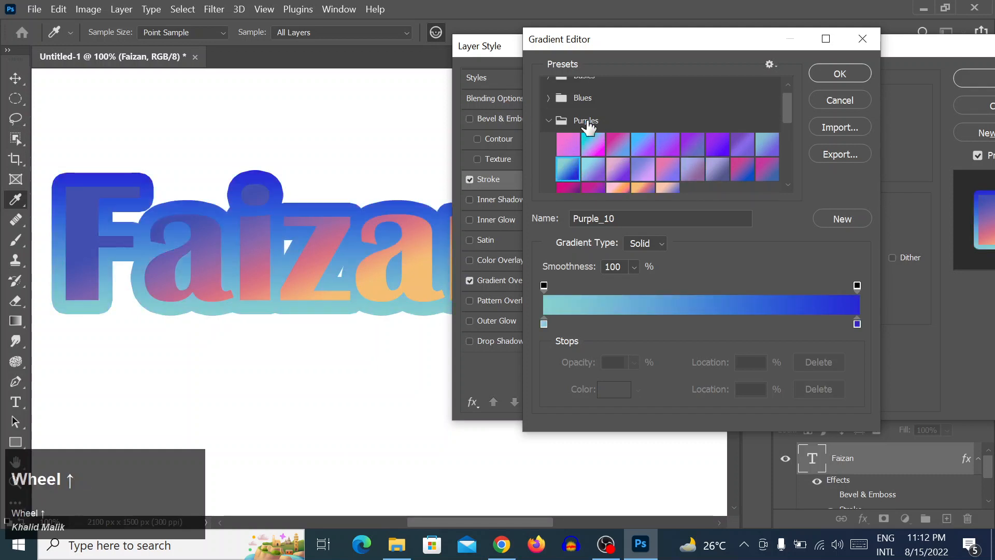
Step: Choose the Blue_30 preset from the Blues group for the stroke gradient
left_click(555, 99)
scroll(617, 173, "down", 1)
left_click(620, 186)
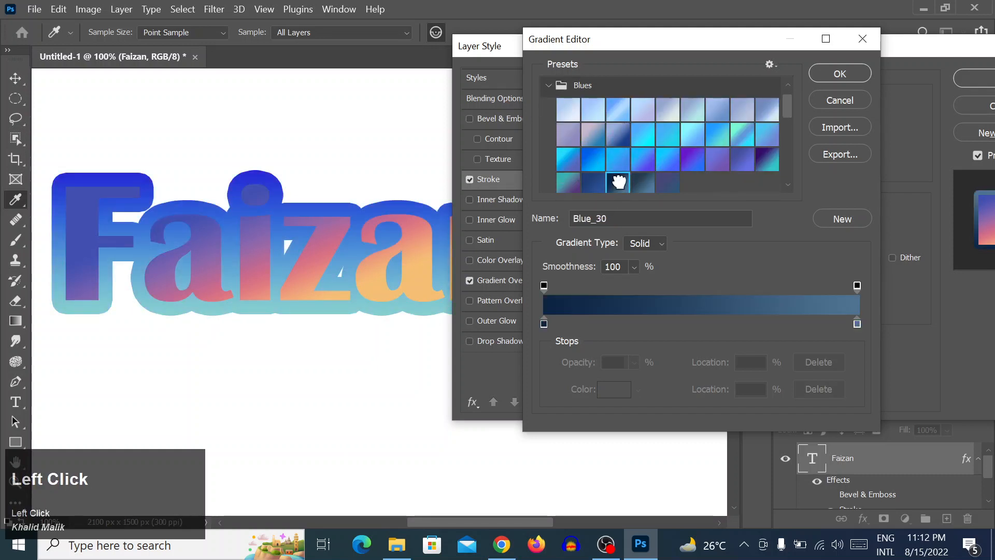
Step: Apply the Blue_27 preset to the stroke gradient and accept the gradient editor
scroll(648, 176, "down", 1)
left_click(766, 148)
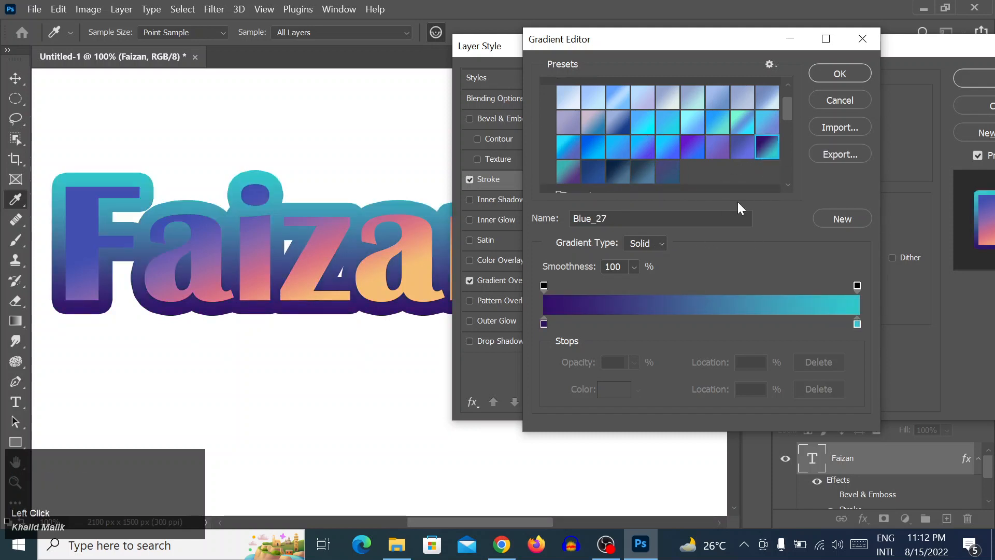
left_click(831, 78)
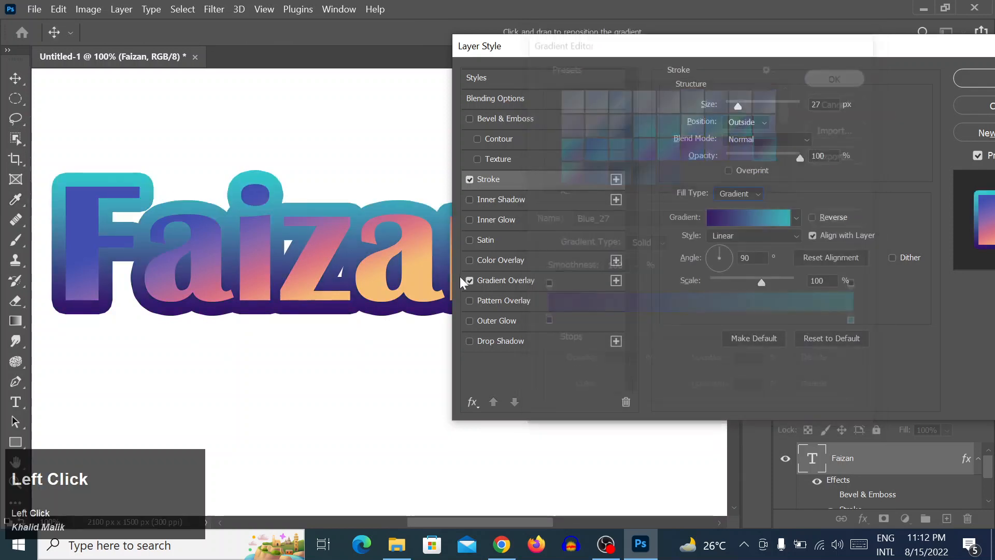
Step: Try the black-to-white gradient from Basics on the stroke, and apply the third light-blue gradient from the Blues group
left_click(797, 217)
left_click(667, 249)
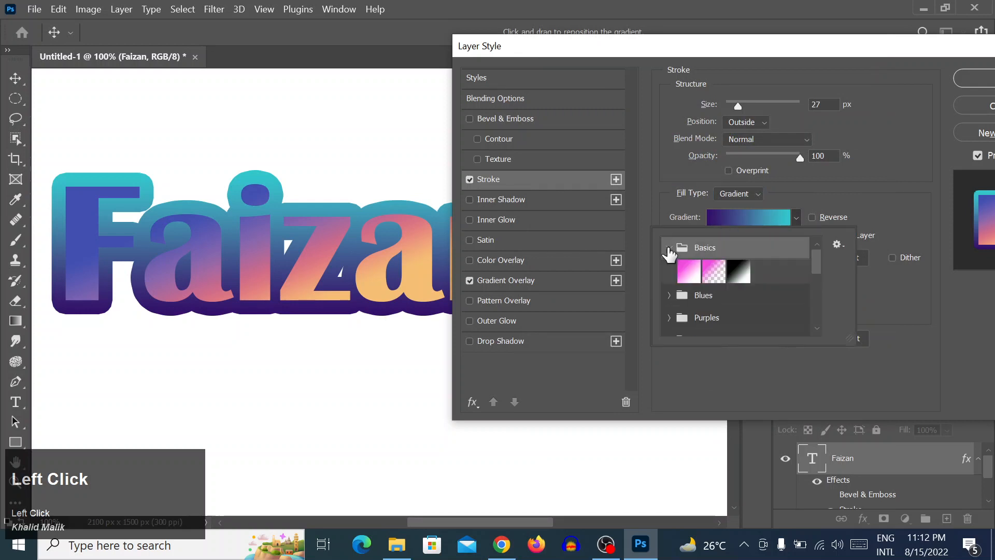
left_click(739, 271)
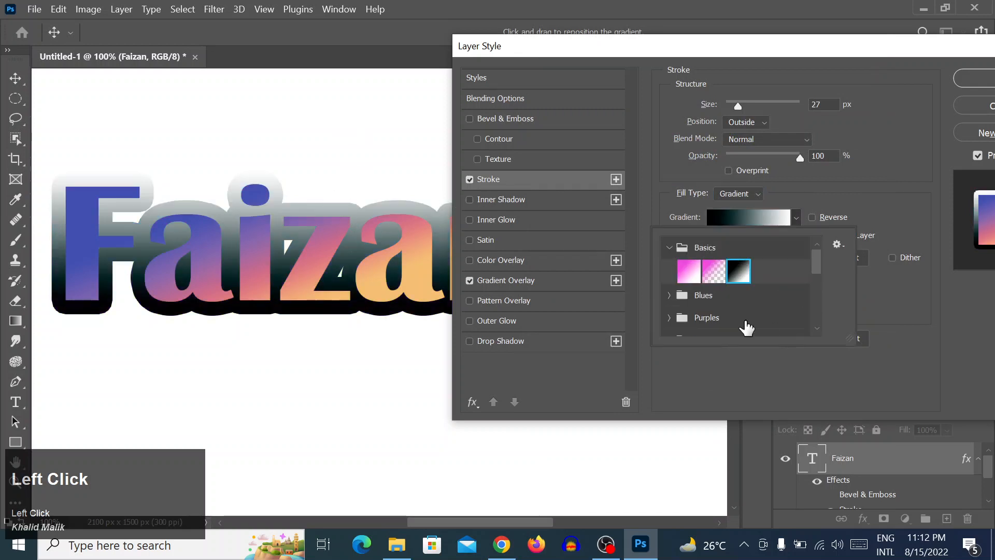
left_click(669, 294)
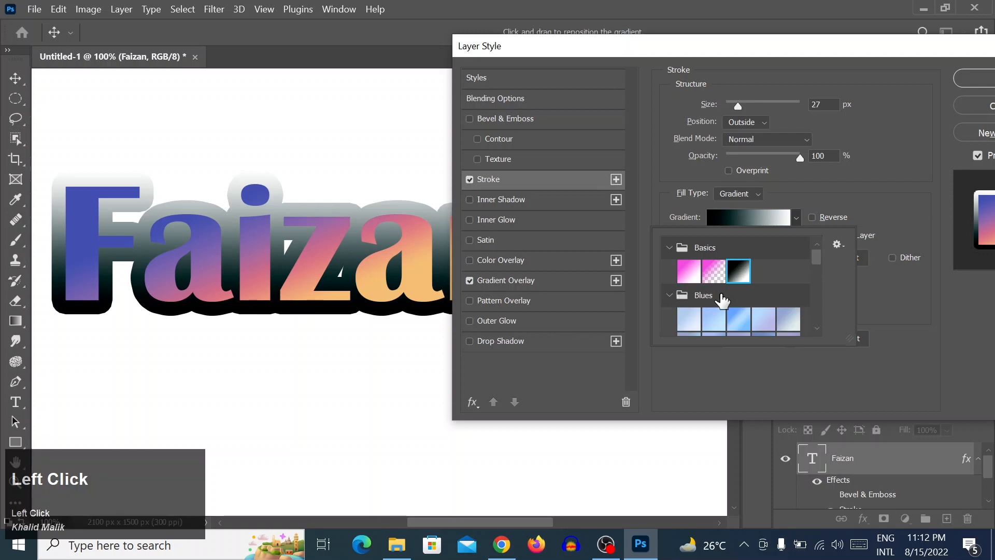
scroll(722, 295, "down", 2)
left_click(735, 280)
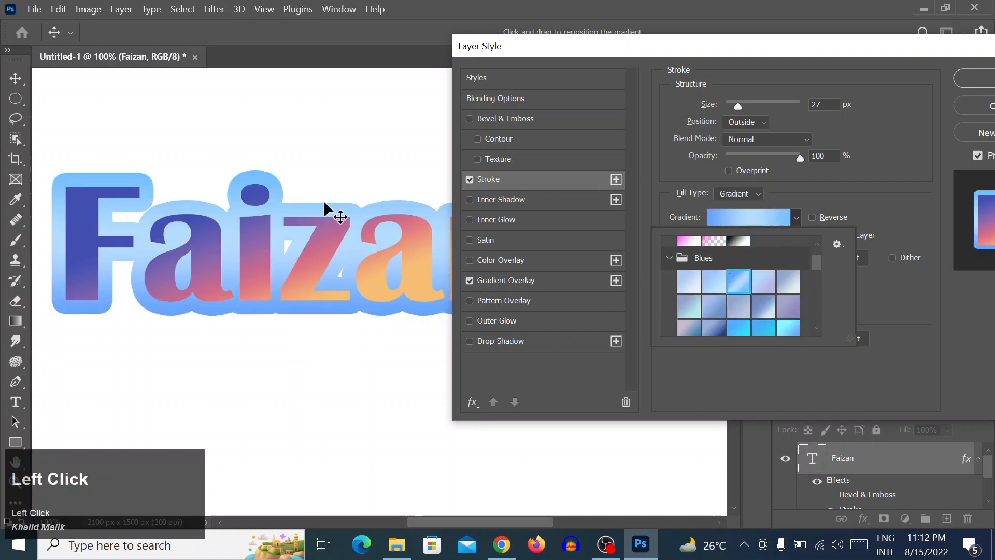
Step: Reverse the stroke gradient and set its scale to 39% and its angle to -21°
left_click(860, 197)
left_click(812, 218)
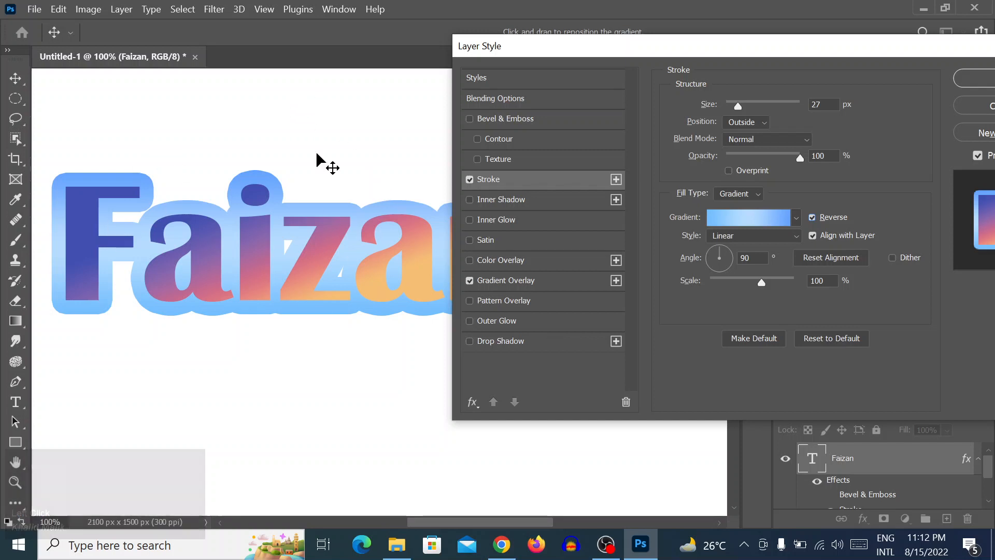
left_click(746, 212)
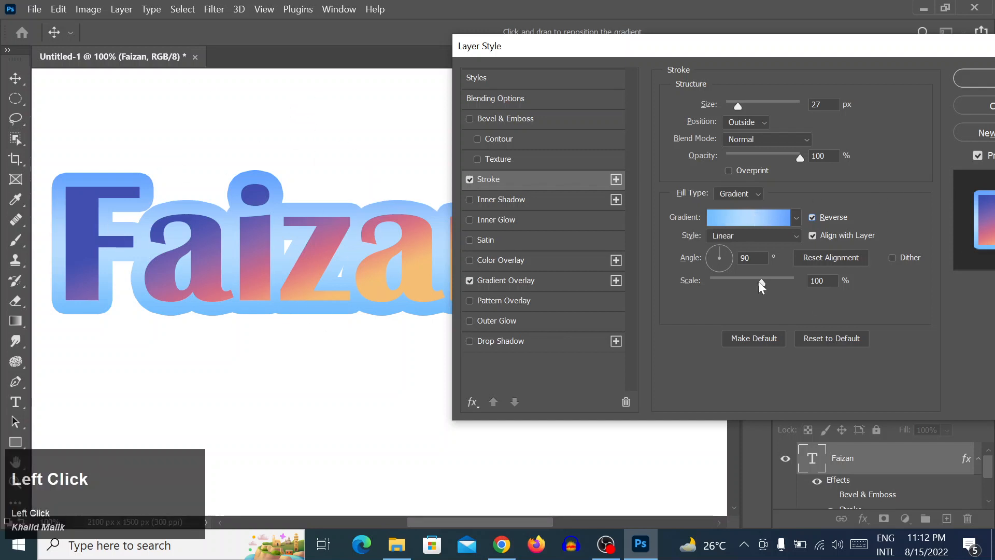
left_click_drag(758, 282, 741, 238)
left_click(712, 263)
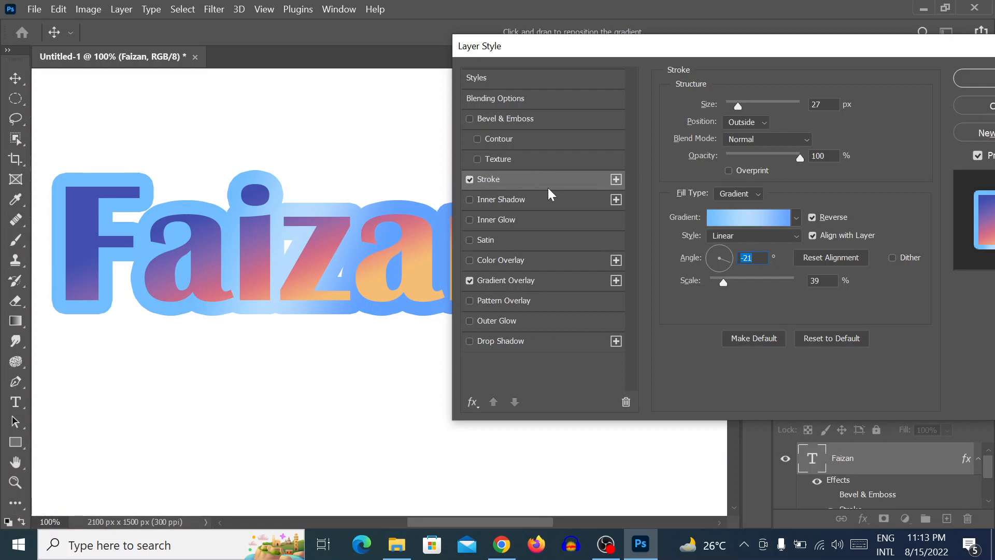
Step: Change the stroke fill type to Pattern, with the pattern angle at 162° and the scale at 47%
left_click(739, 192)
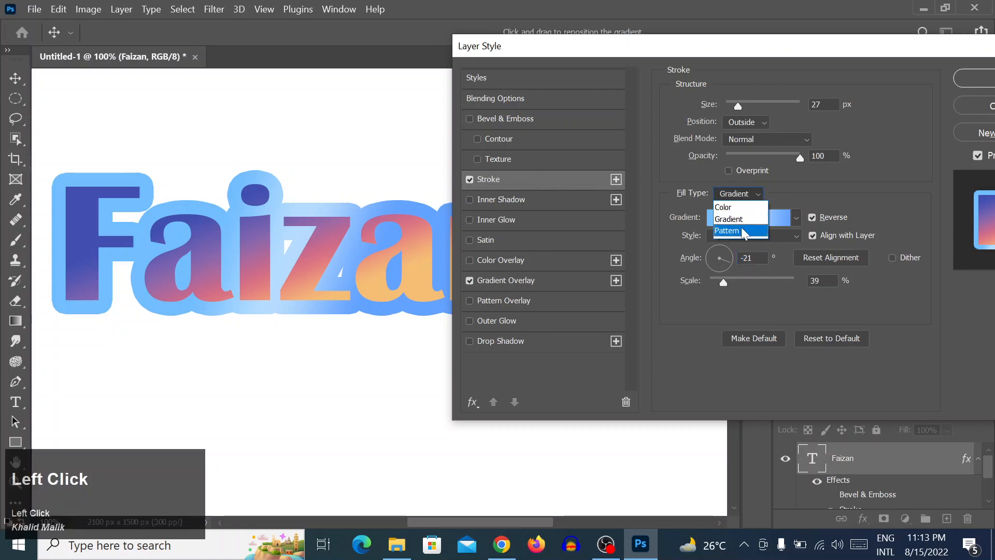
left_click(742, 229)
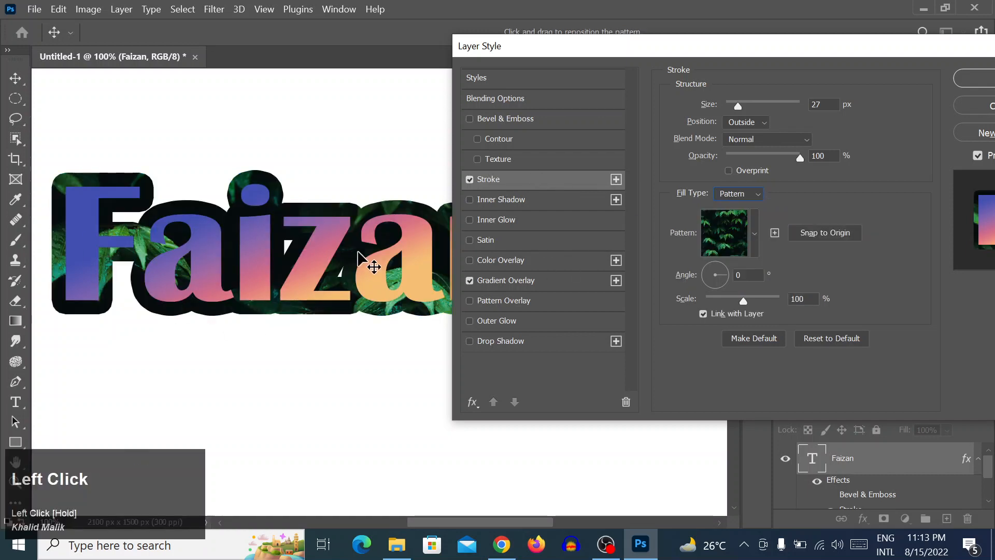
left_click_drag(589, 47, 771, 126)
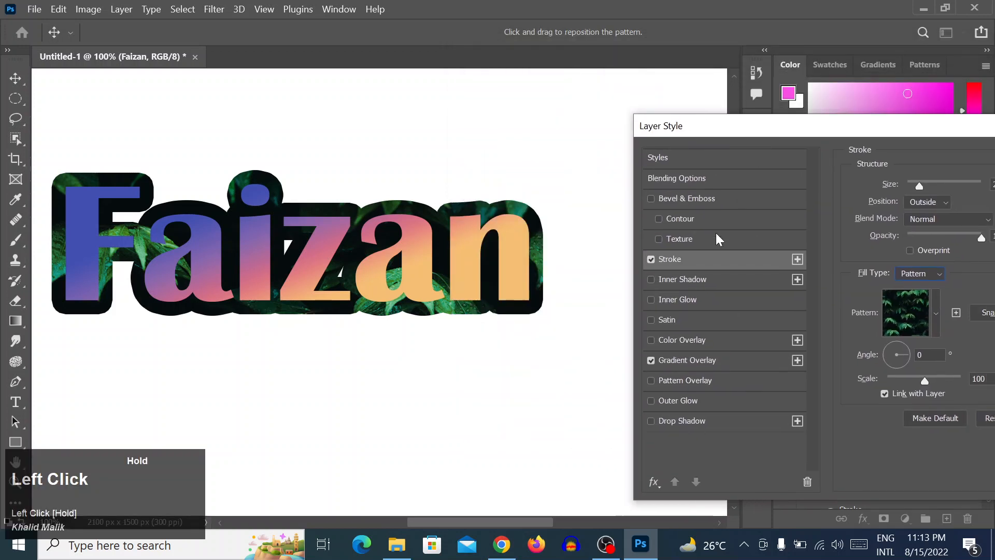
left_click_drag(903, 134, 812, 84)
mouse_move(792, 304)
left_mouse_down()
mouse_move(850, 339)
mouse_move(814, 329)
left_mouse_up()
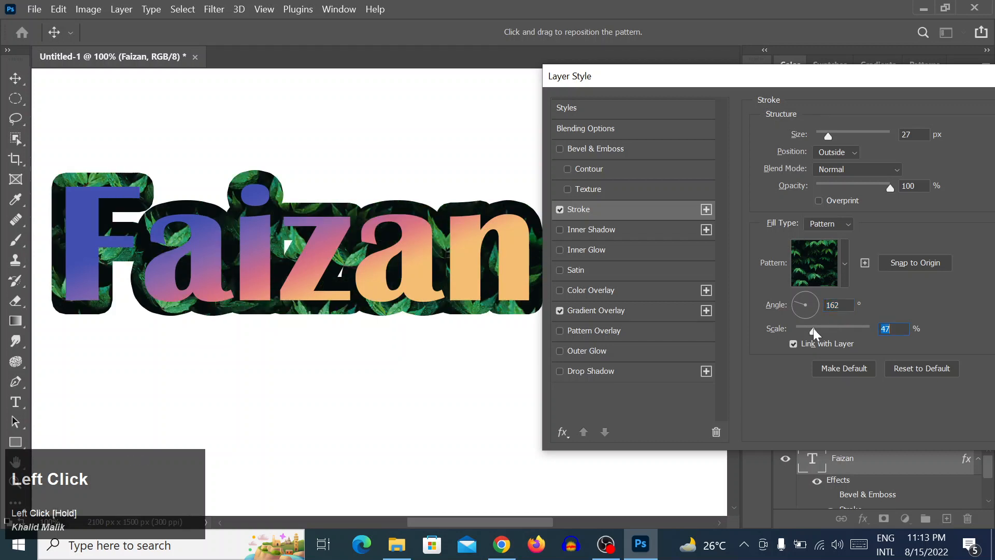
Step: Try the brown Grass pattern on the stroke and return to the dark green leaf pattern
left_click(845, 264)
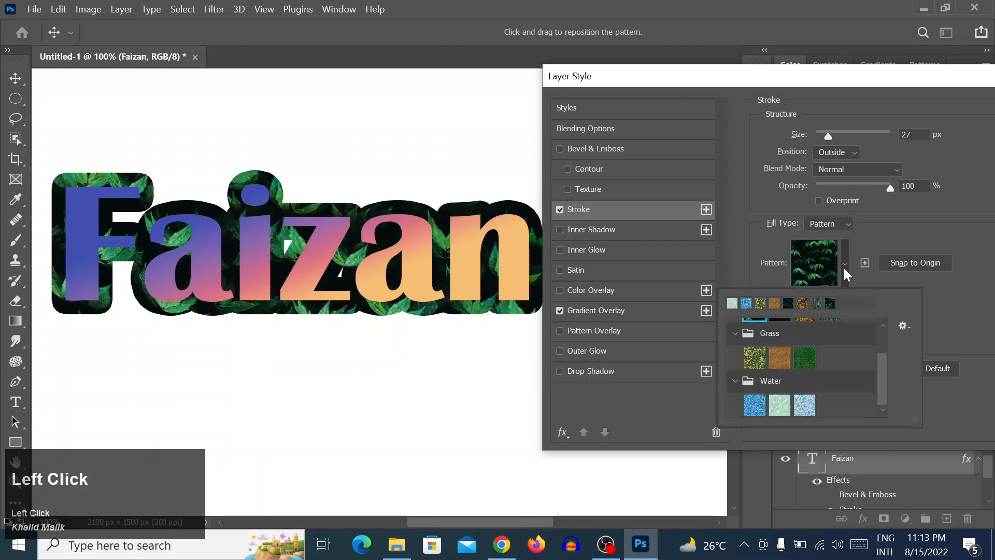
left_click(780, 358)
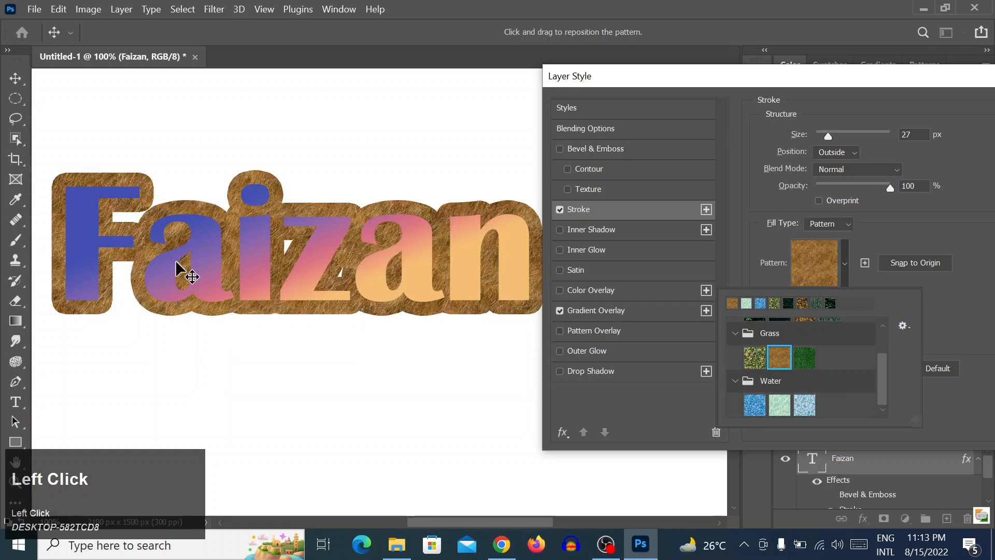
left_click(880, 317)
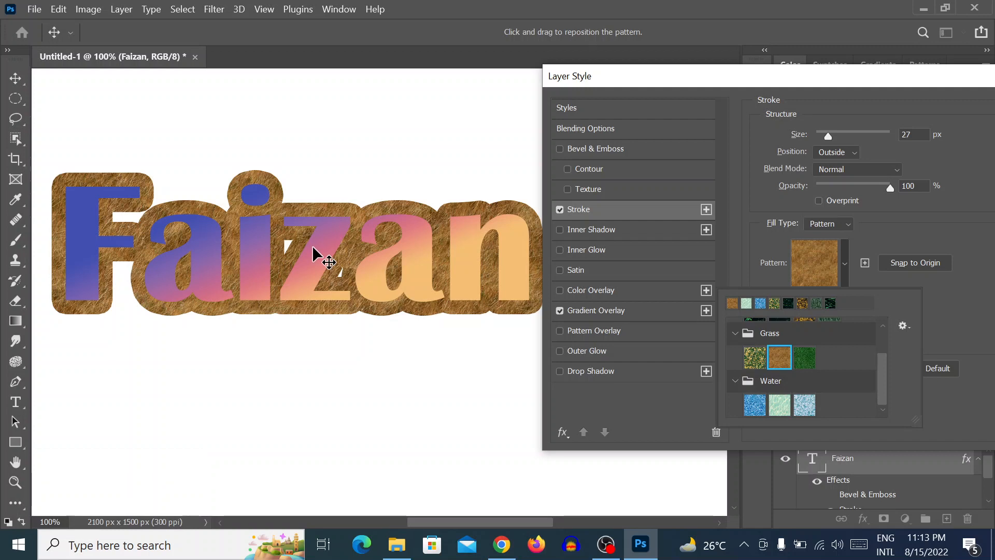
left_click(831, 304)
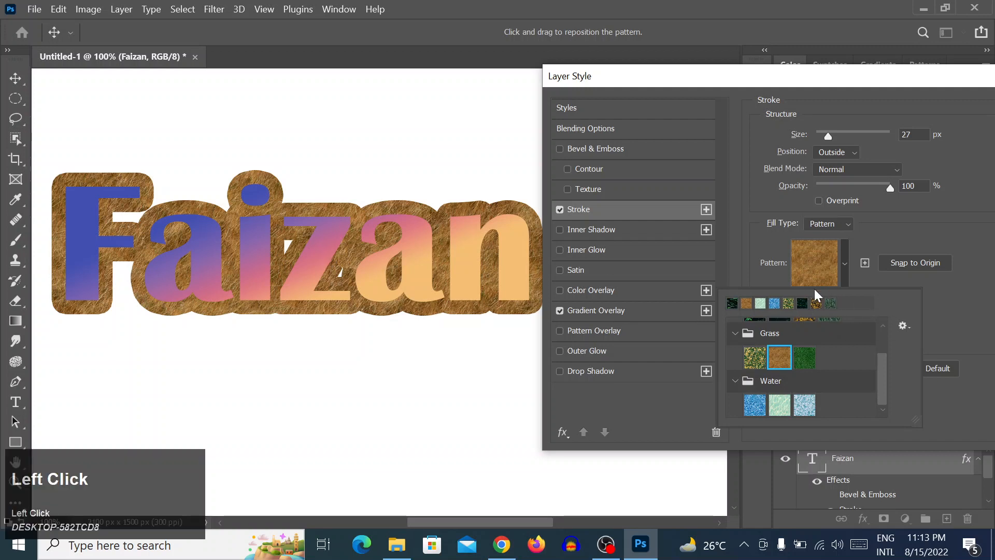
scroll(814, 344, "up", 2)
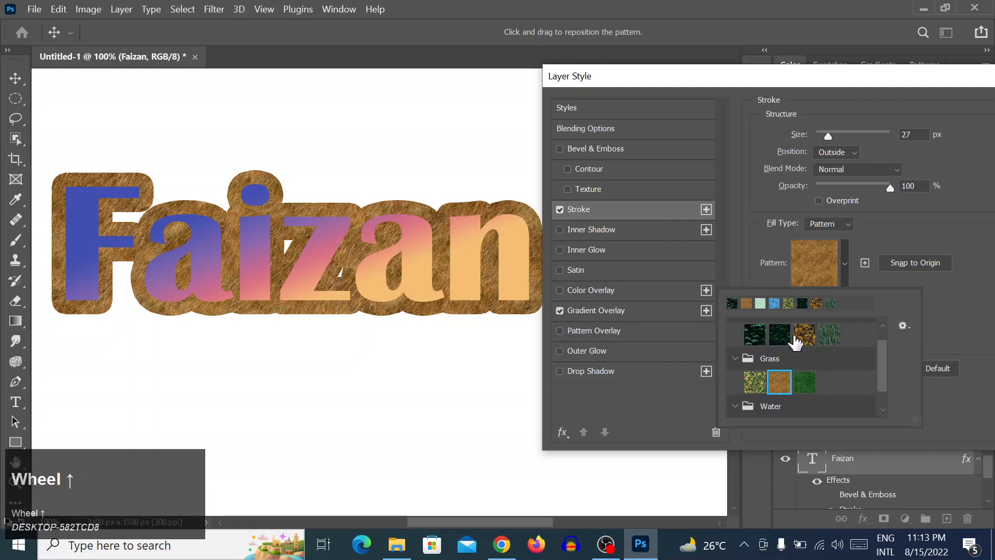
left_click(757, 335)
left_click(969, 298)
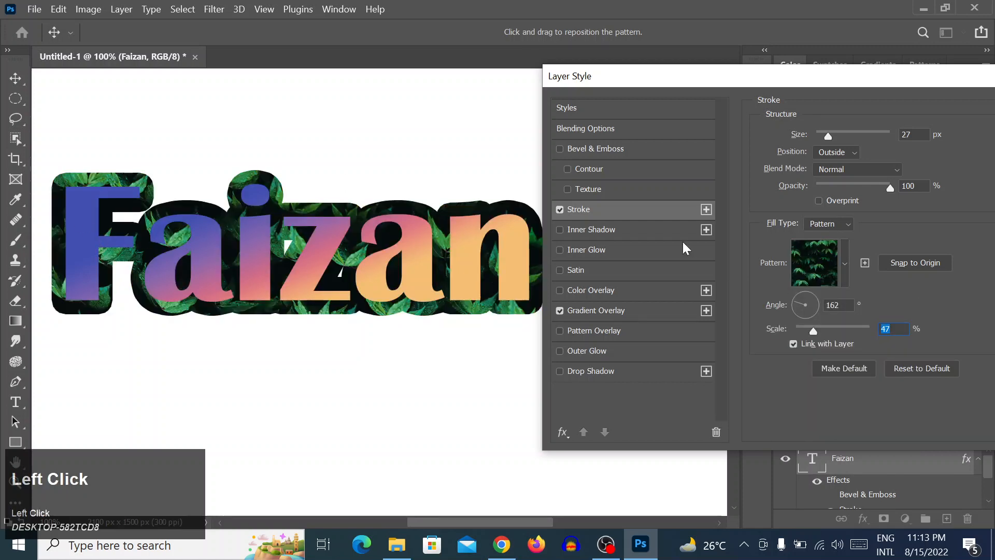
Step: Try a 15% scale on the stroke pattern, and set its angle to -105° and scale to 632%
mouse_move(812, 329)
left_mouse_down()
mouse_move(800, 328)
mouse_move(848, 331)
mouse_move(801, 335)
left_mouse_up()
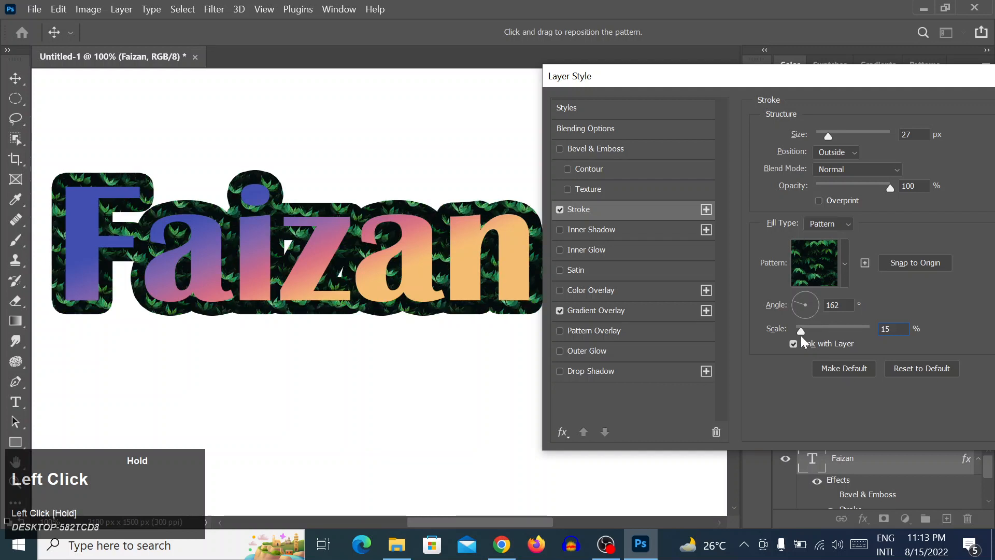
left_click(804, 312)
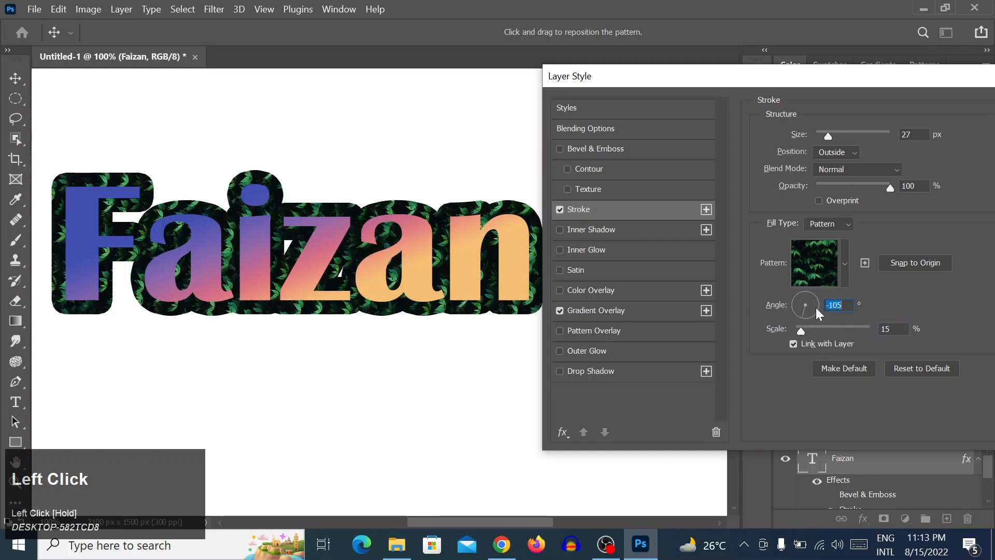
left_click_drag(848, 329, 795, 336)
mouse_move(861, 333)
left_mouse_down()
mouse_move(877, 333)
mouse_move(855, 331)
left_mouse_up()
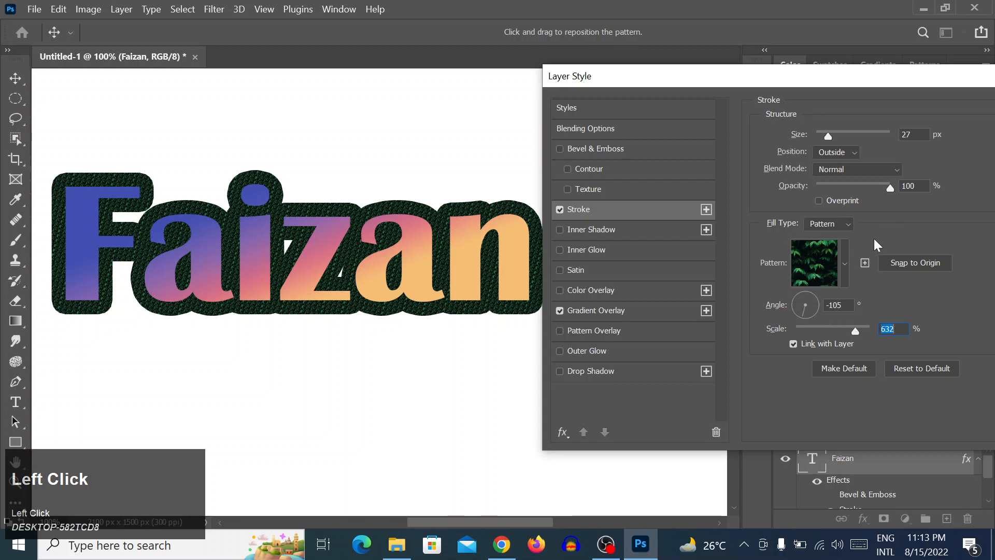
Step: Switch the stroke fill type back to Color and add a second Stroke effect
left_click(835, 228)
left_click(824, 238)
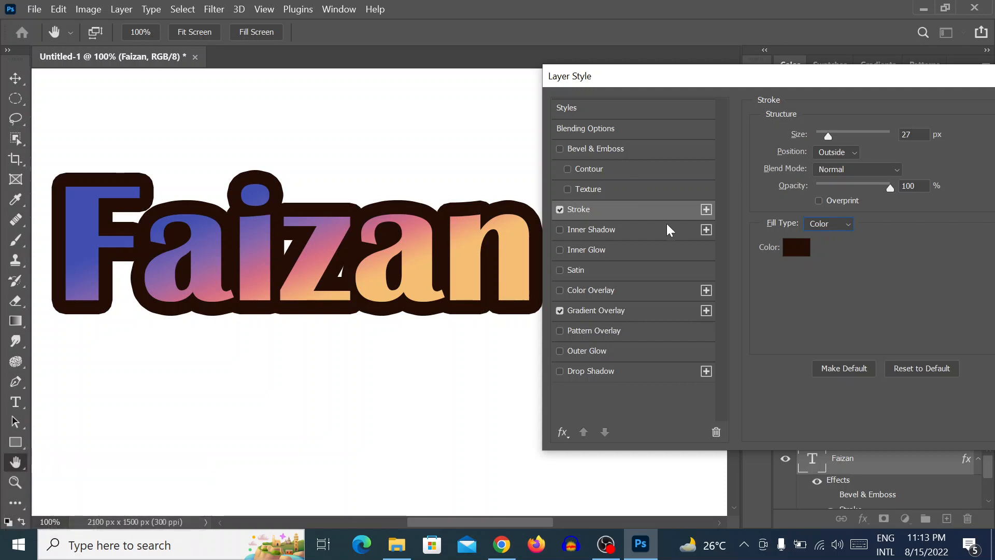
left_click(706, 209)
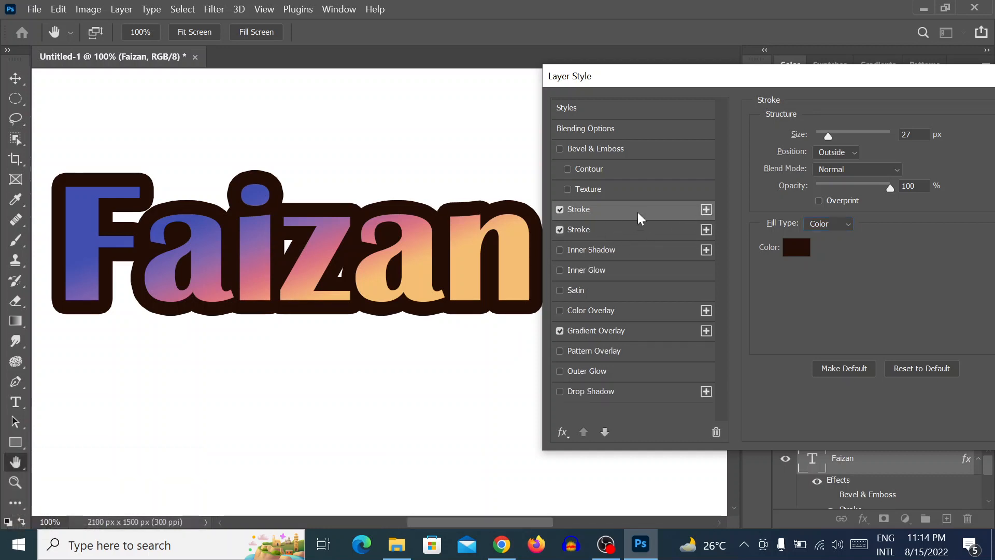
Step: Configure the lower Stroke effect with position Outside, a burnt-orange color and a size of 38 px
left_click(609, 229)
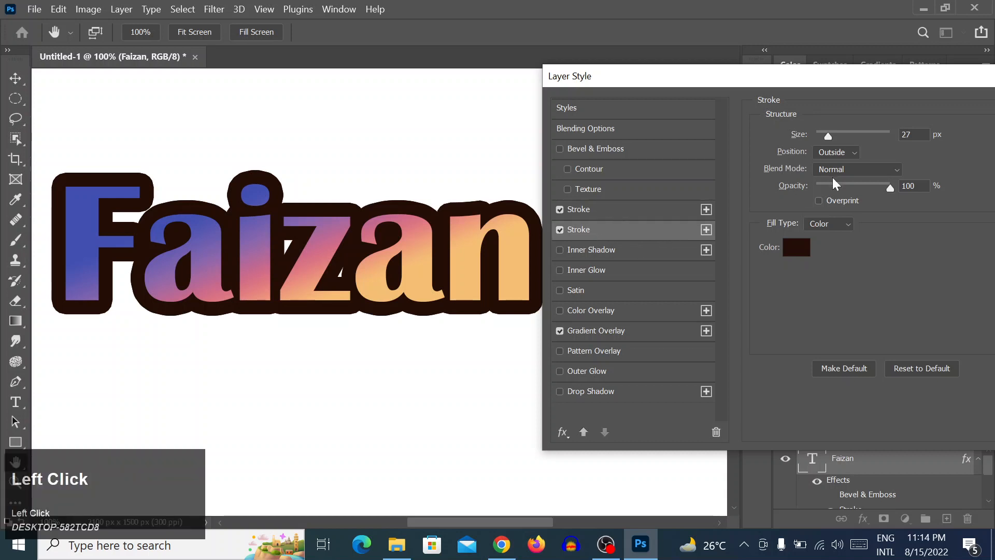
left_click(829, 151)
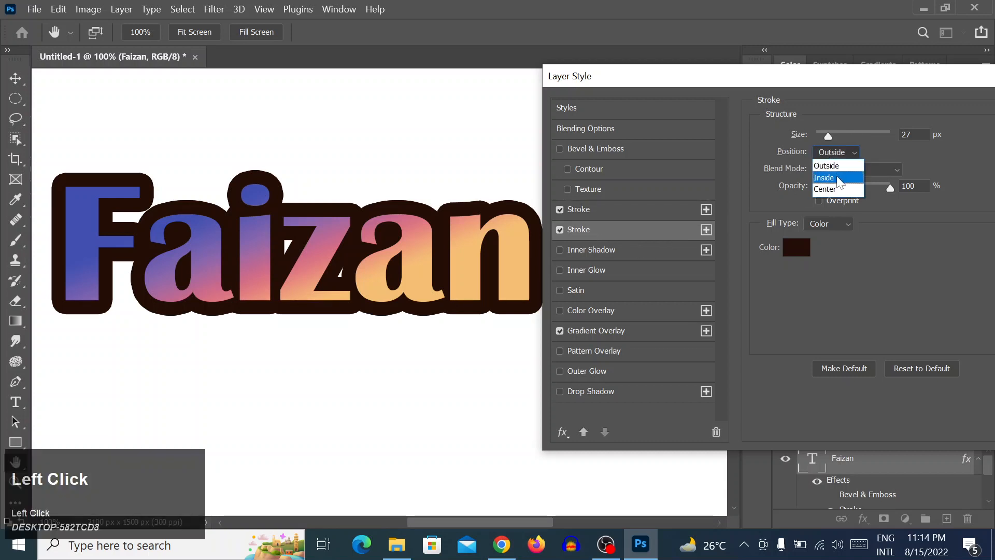
left_click(841, 167)
mouse_move(829, 137)
left_mouse_down()
mouse_move(848, 137)
mouse_move(838, 136)
left_mouse_up()
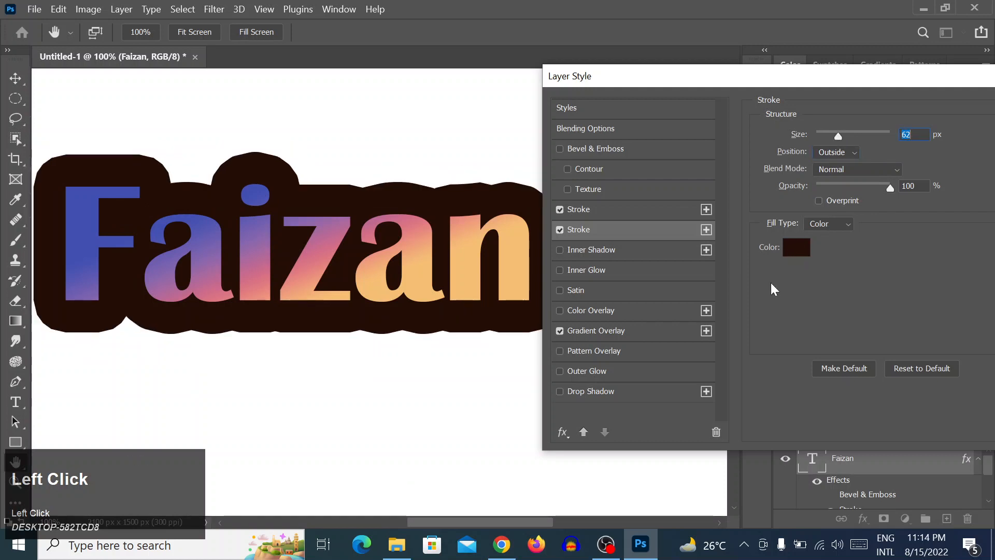
left_click(796, 247)
left_click(441, 149)
left_click(658, 90)
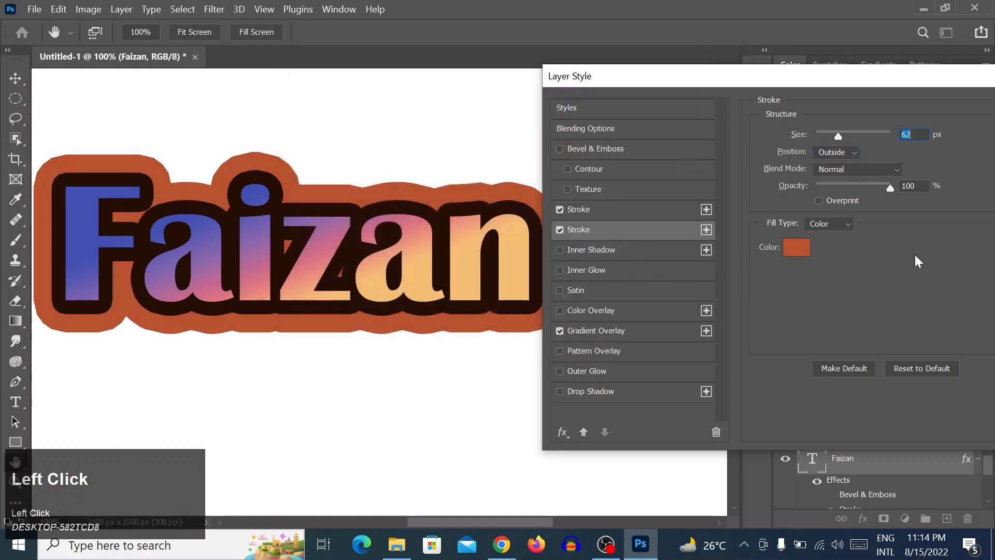
left_click_drag(835, 135, 832, 138)
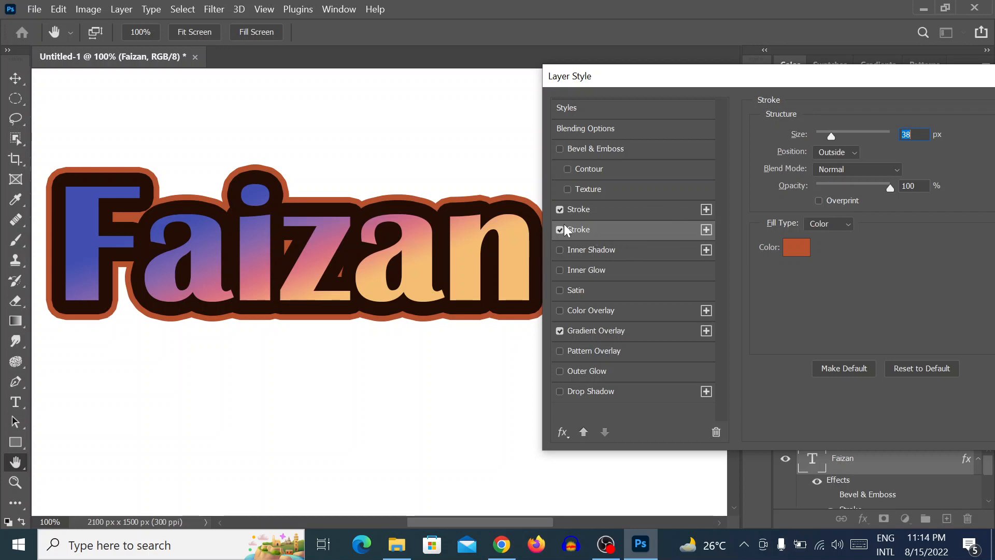
Step: Toggle the upper Stroke effect off and on for comparison, and disable the lower Stroke effect
left_click(559, 210)
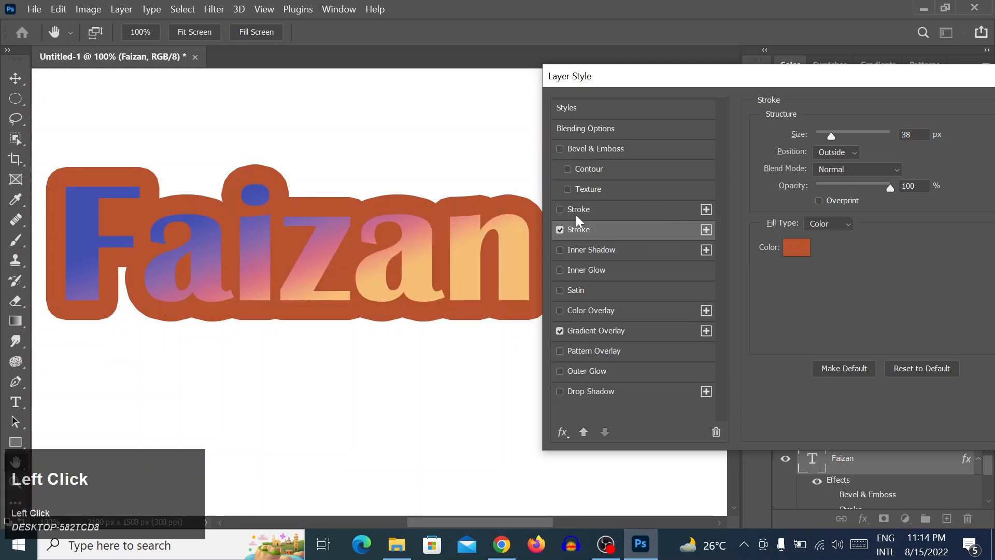
left_click(560, 209)
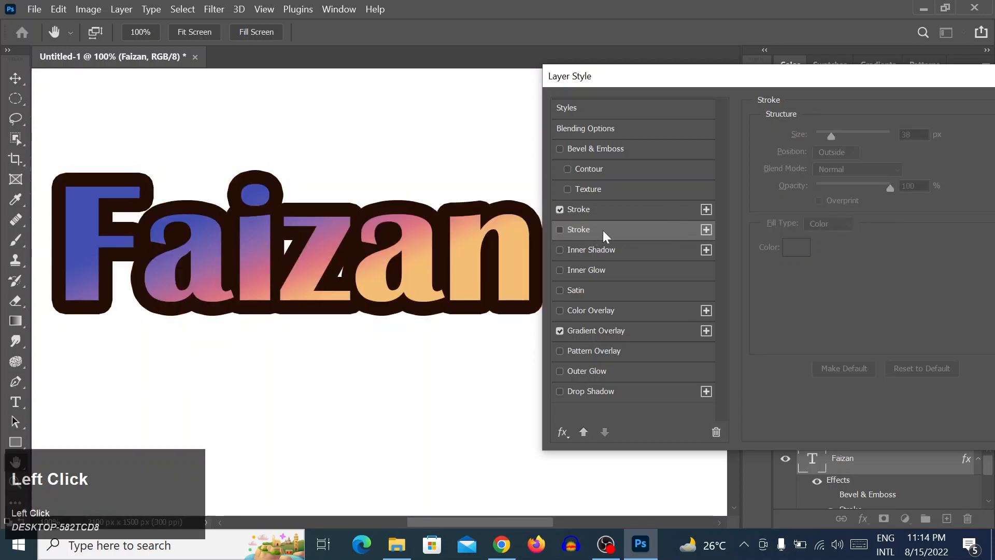
left_click(560, 230)
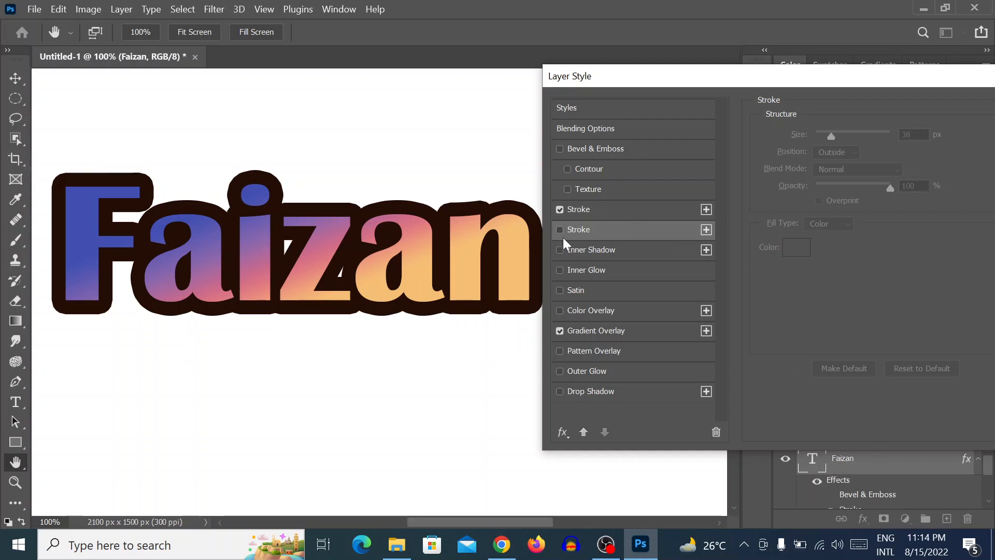
Step: Enable Inner Shadow on the text with 100% opacity, a white color and the Screen blend mode
left_click(571, 250)
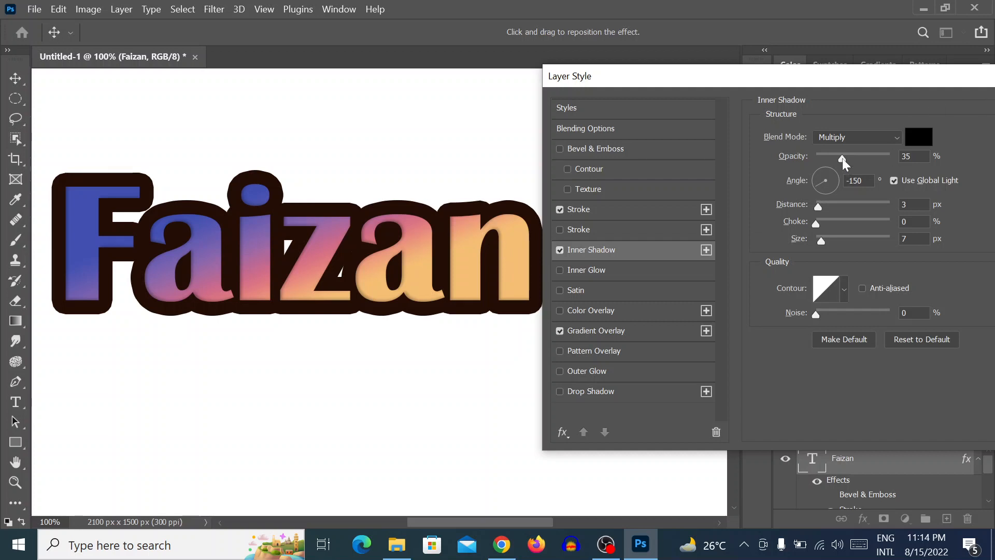
left_click_drag(842, 158, 920, 164)
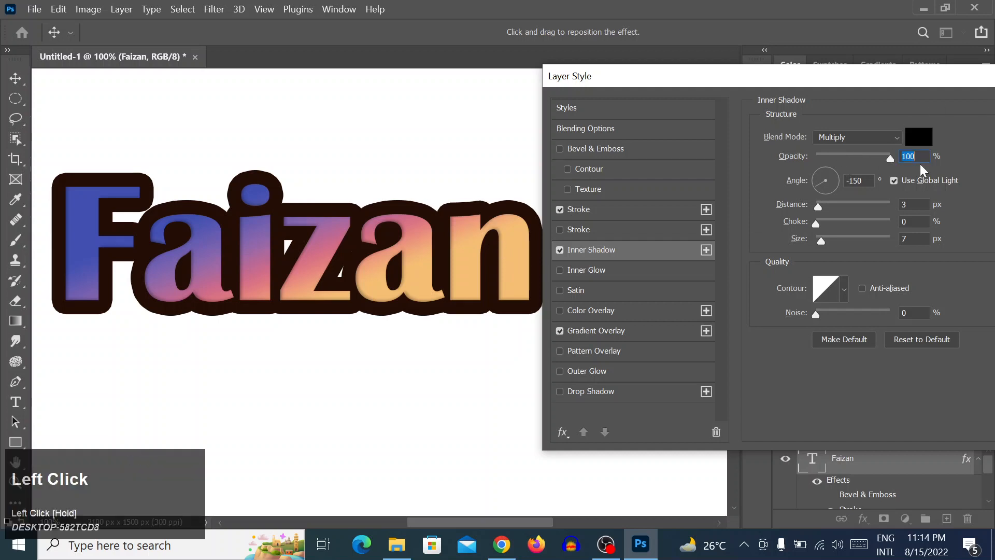
left_click(930, 139)
left_click_drag(322, 92, 297, 96)
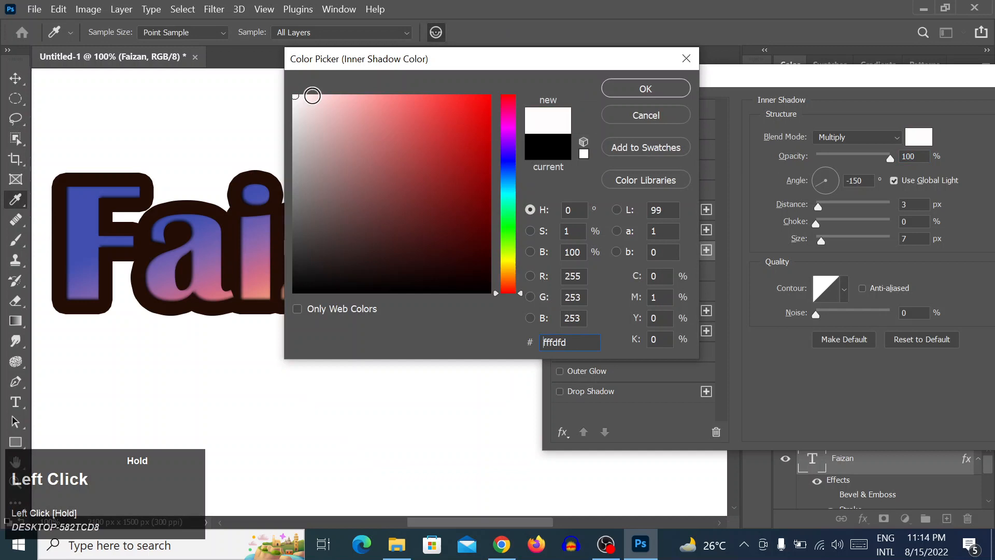
left_click(643, 89)
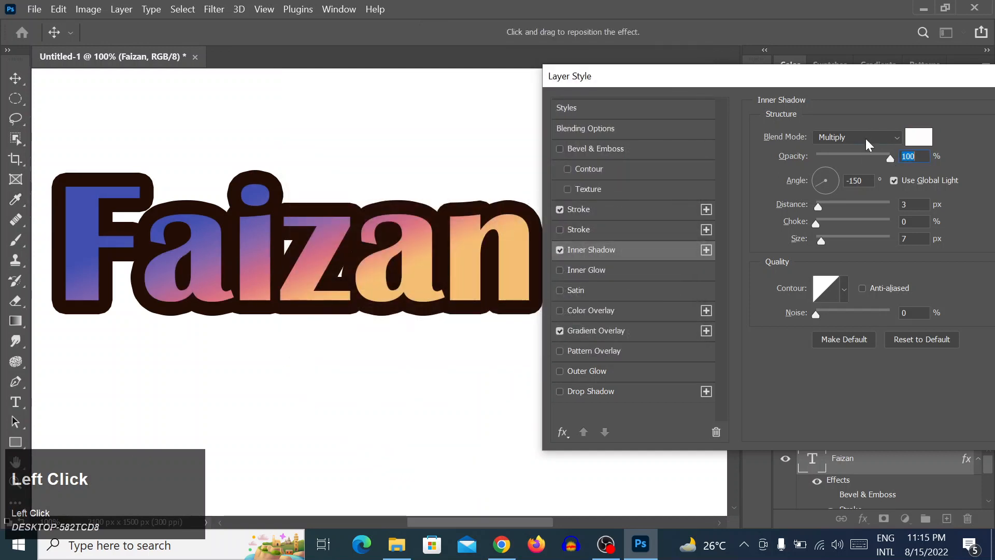
left_click(866, 139)
left_click(840, 264)
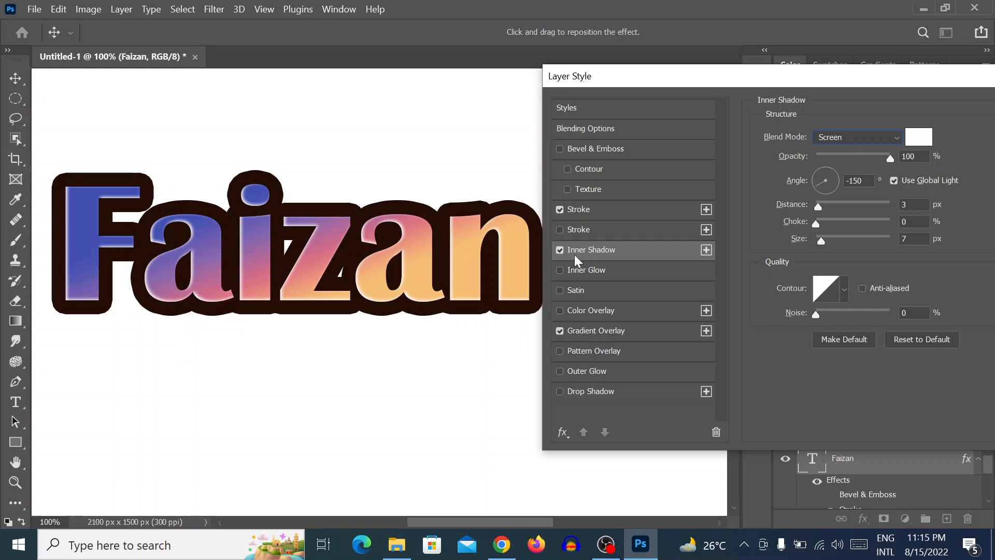
Step: Set the Inner Shadow's opacity to 75%, angle to -137°, distance to 12 px, size to 32 px and noise to 13%
left_click_drag(876, 157, 873, 157)
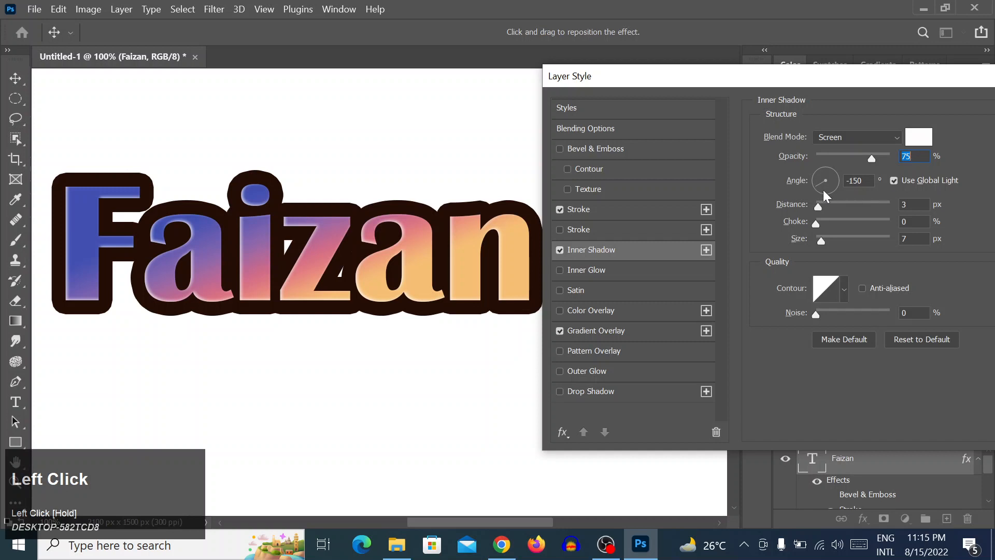
left_click_drag(814, 179, 805, 220)
mouse_move(821, 240)
left_mouse_down()
mouse_move(840, 239)
mouse_move(824, 236)
left_mouse_up()
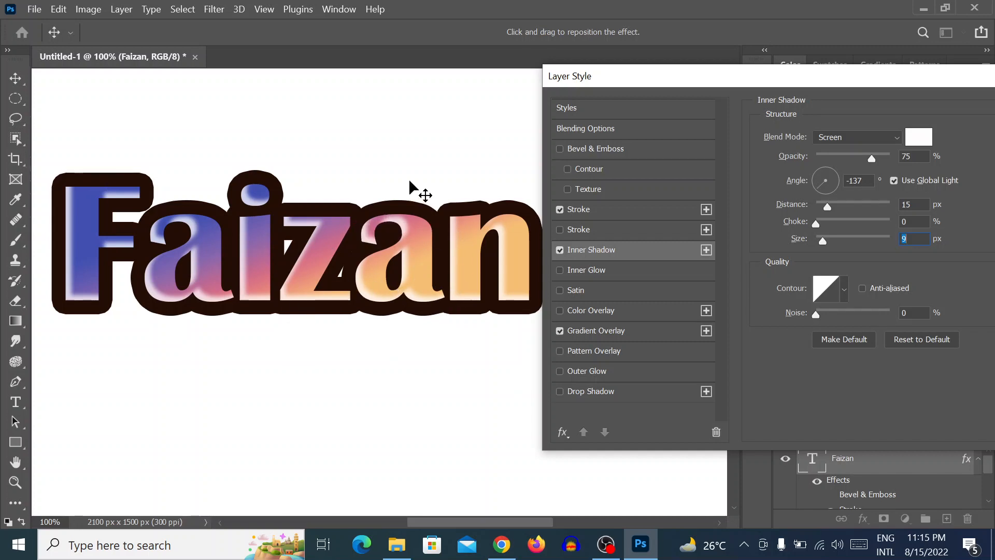
mouse_move(824, 241)
left_mouse_down()
mouse_move(810, 240)
mouse_move(827, 241)
left_mouse_up()
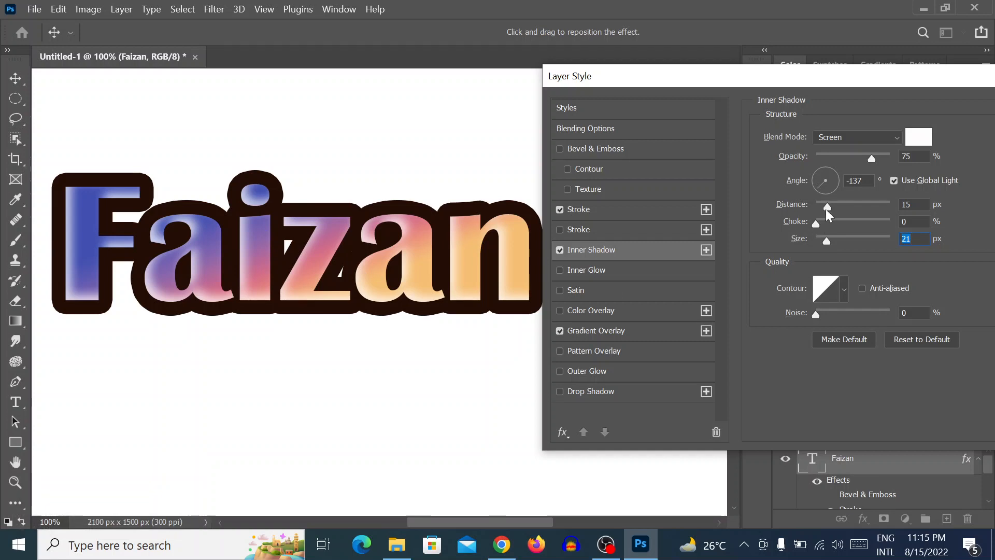
left_click_drag(826, 207, 825, 206)
left_click_drag(827, 241, 830, 241)
mouse_move(816, 314)
left_mouse_down()
mouse_move(864, 314)
mouse_move(826, 312)
left_mouse_up()
left_click(611, 247)
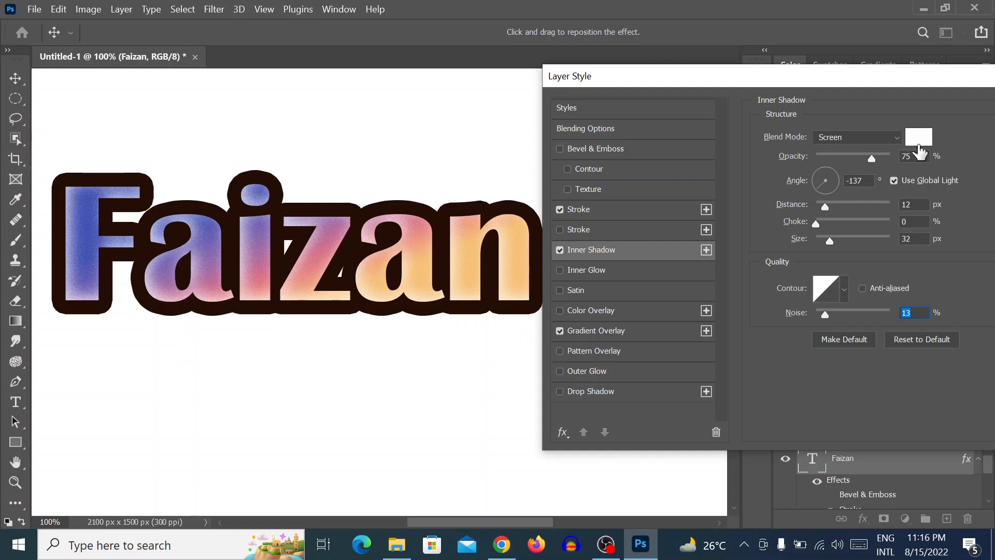
Step: Disable Inner Shadow and enable Inner Glow with 69% opacity, 24% noise, 0% choke and a size of 16 px
left_click(560, 250)
left_click(560, 270)
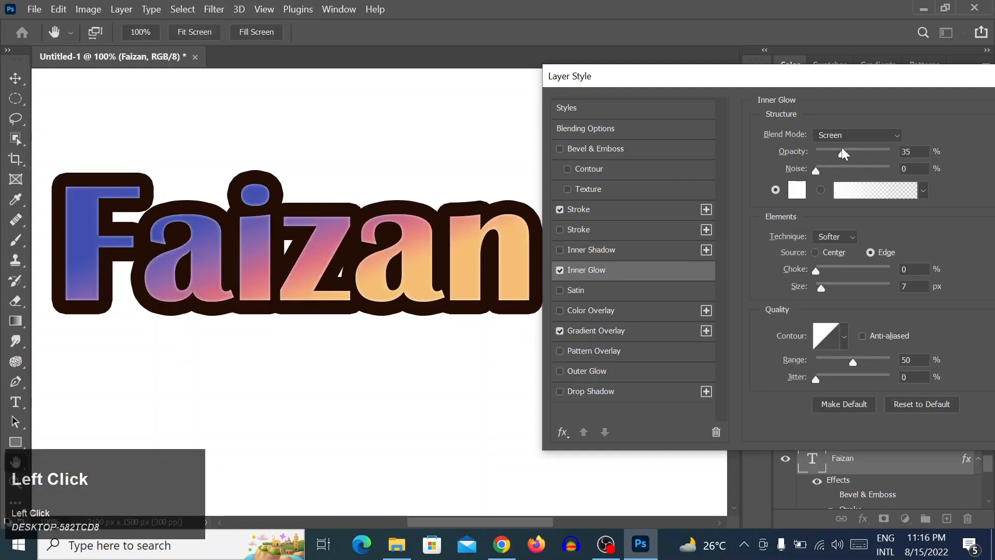
left_click_drag(842, 151, 868, 152)
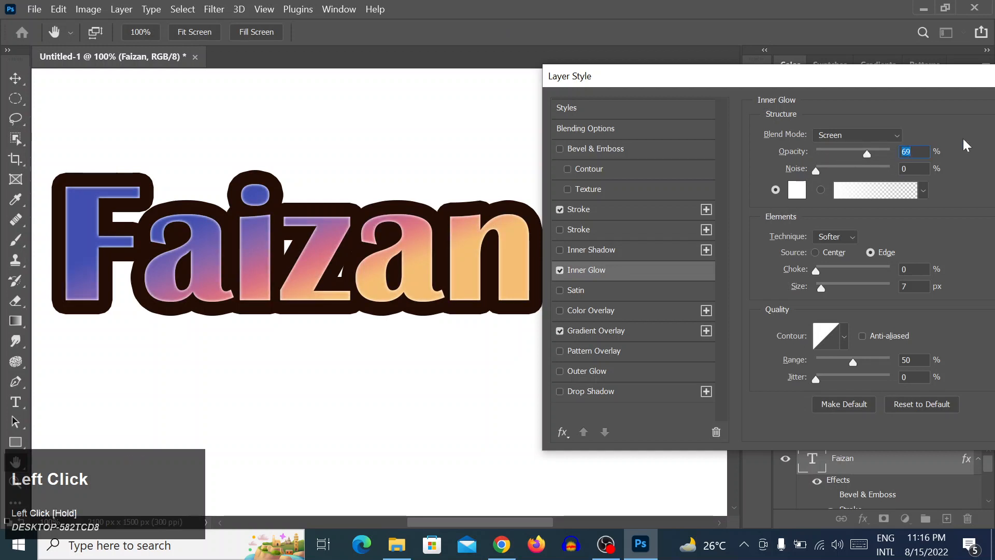
left_click_drag(808, 163, 834, 169)
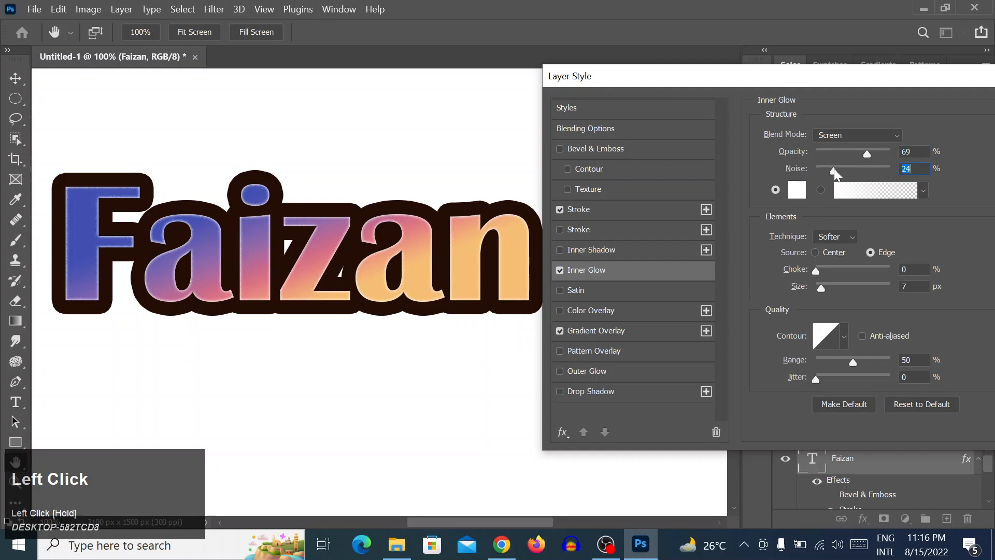
mouse_move(818, 269)
left_mouse_down()
mouse_move(851, 265)
mouse_move(799, 272)
left_mouse_up()
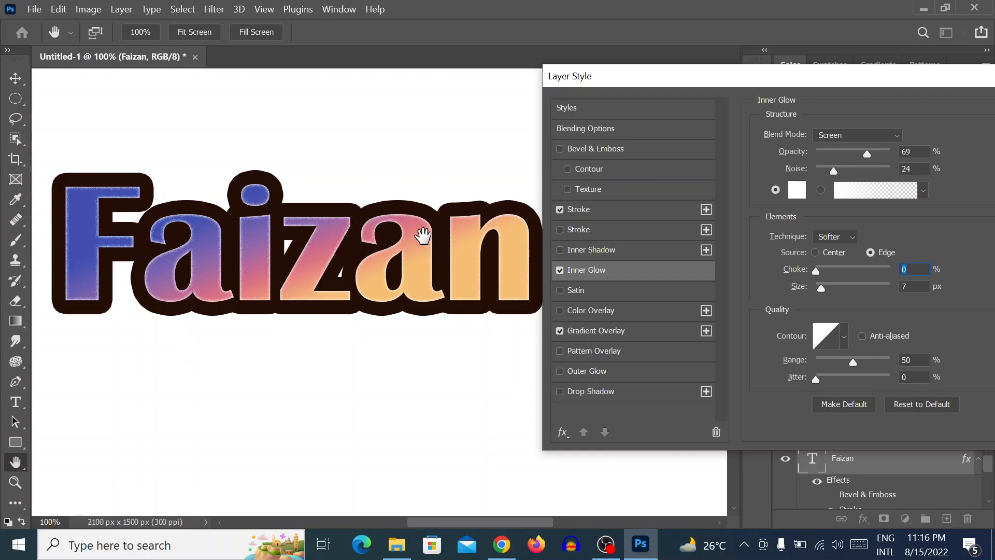
mouse_move(821, 288)
left_mouse_down()
mouse_move(838, 288)
mouse_move(827, 291)
left_mouse_up()
Step: Try the Precise technique on the Inner Glow and return it to Softer
left_click(836, 236)
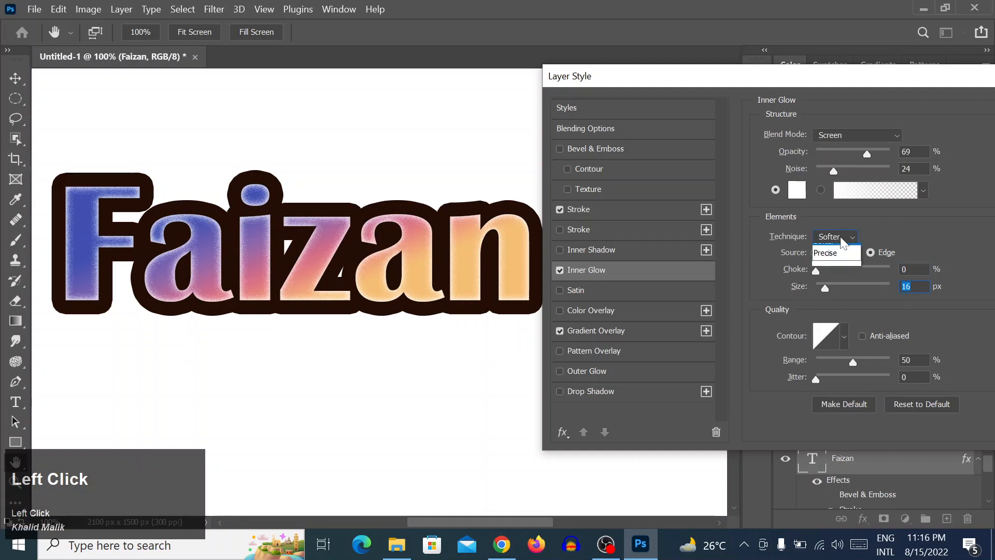
left_click(835, 261)
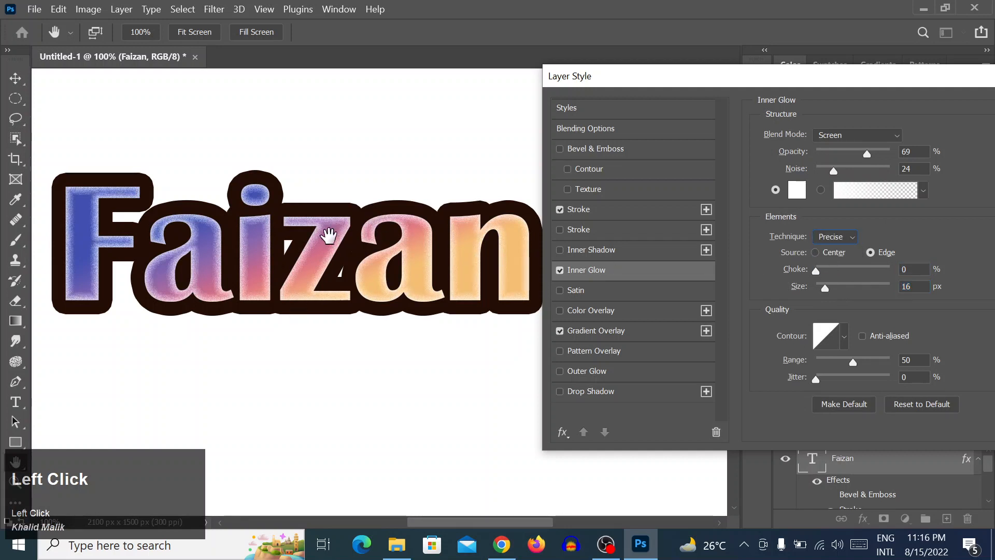
left_click(836, 236)
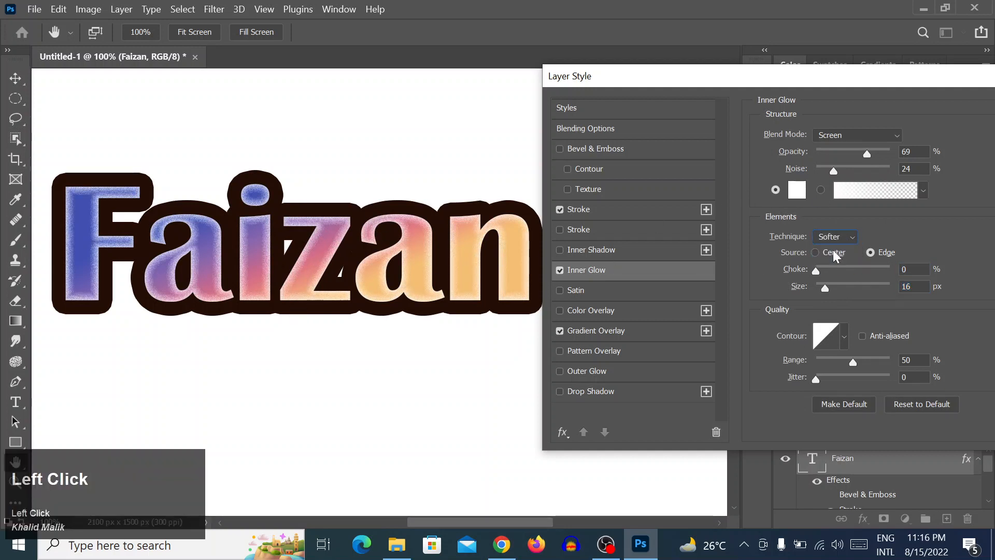
Step: Set the Inner Glow's source to Center and size to 43 px, comparing it with the Edge source
left_click(831, 252)
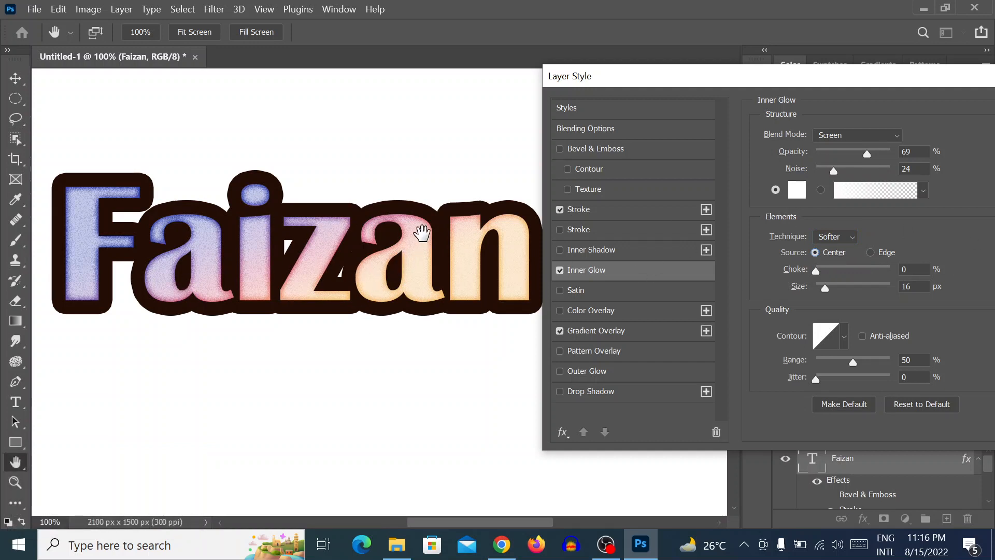
left_click_drag(825, 289, 834, 291)
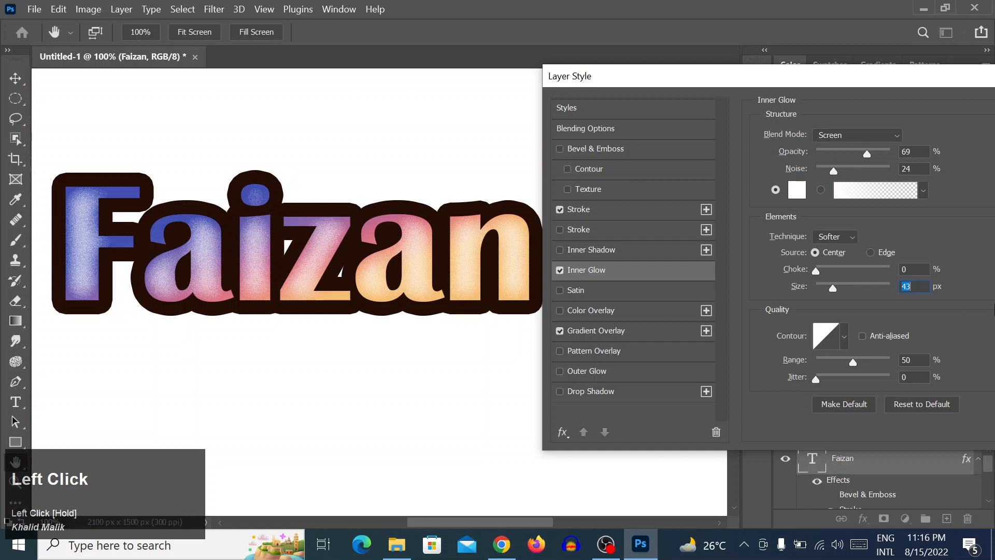
left_click(881, 254)
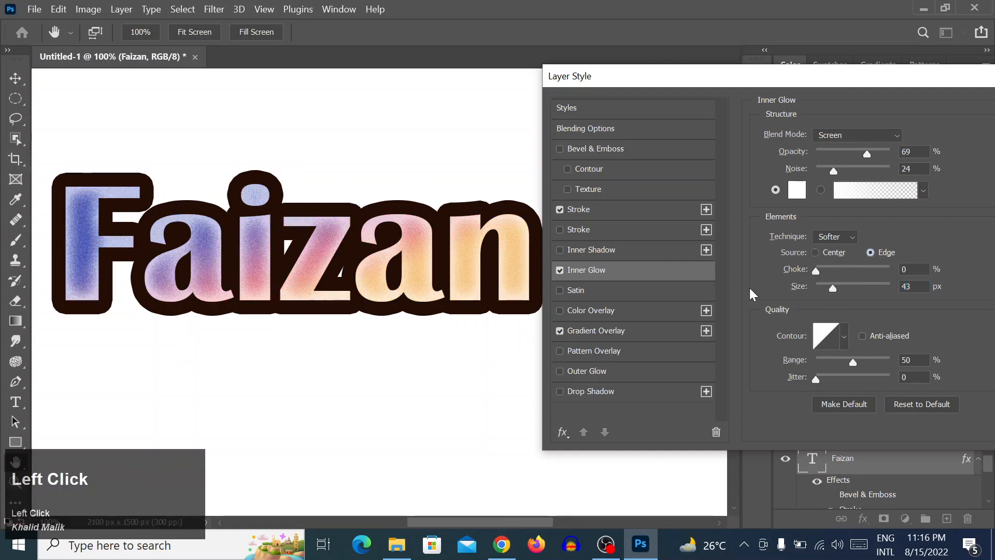
left_click(828, 253)
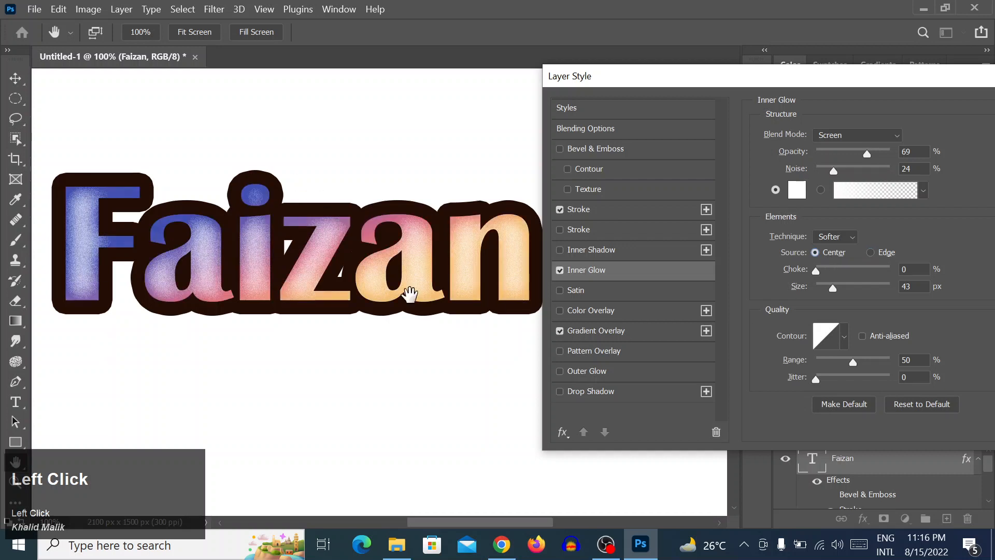
Step: Re-enable Inner Shadow alongside the Inner Glow and lower the shadow's opacity
left_click(560, 251)
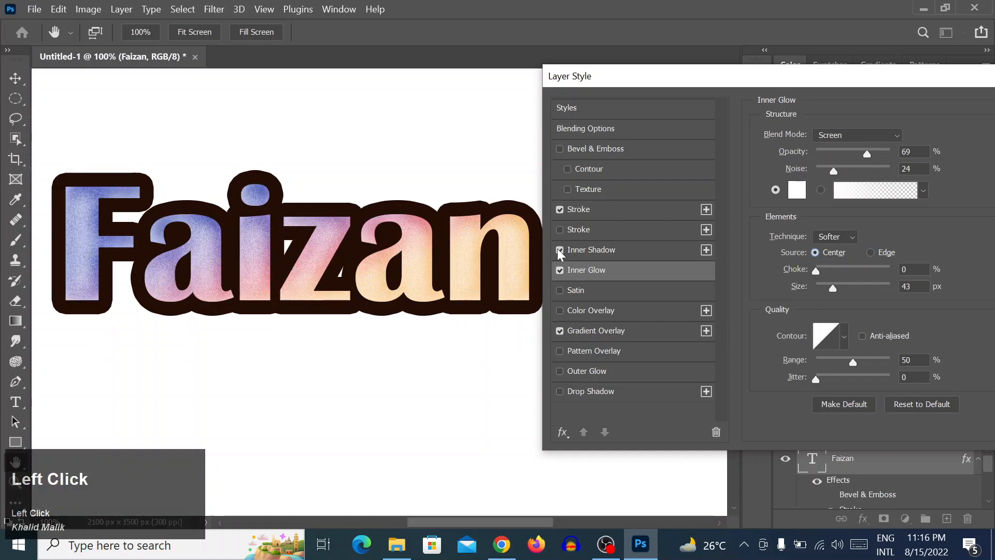
left_click(708, 243)
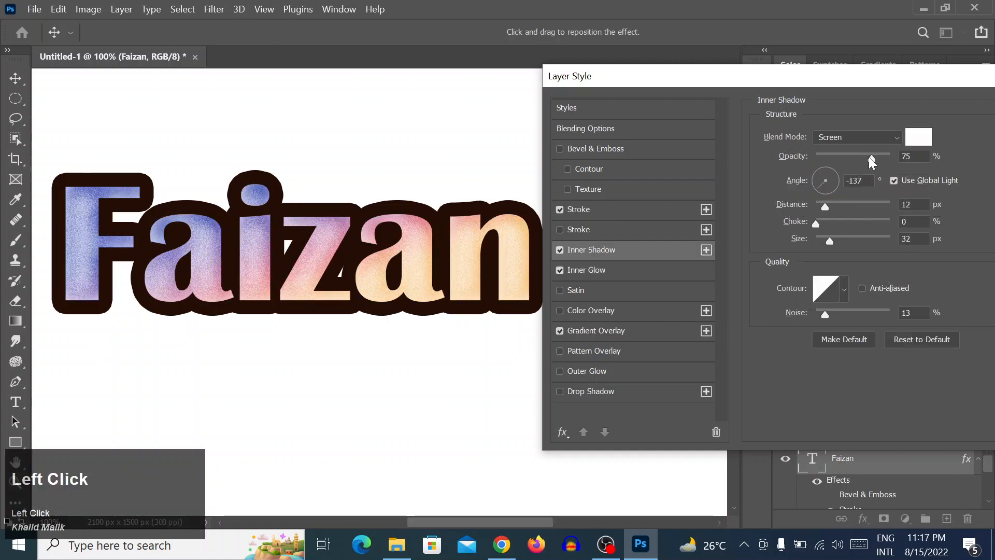
left_click_drag(869, 156, 830, 160)
Step: Set the Inner Glow's opacity to 56%, range to 49% and jitter to 48%, and toggle the upper Stroke off and on for comparison
left_click(600, 272)
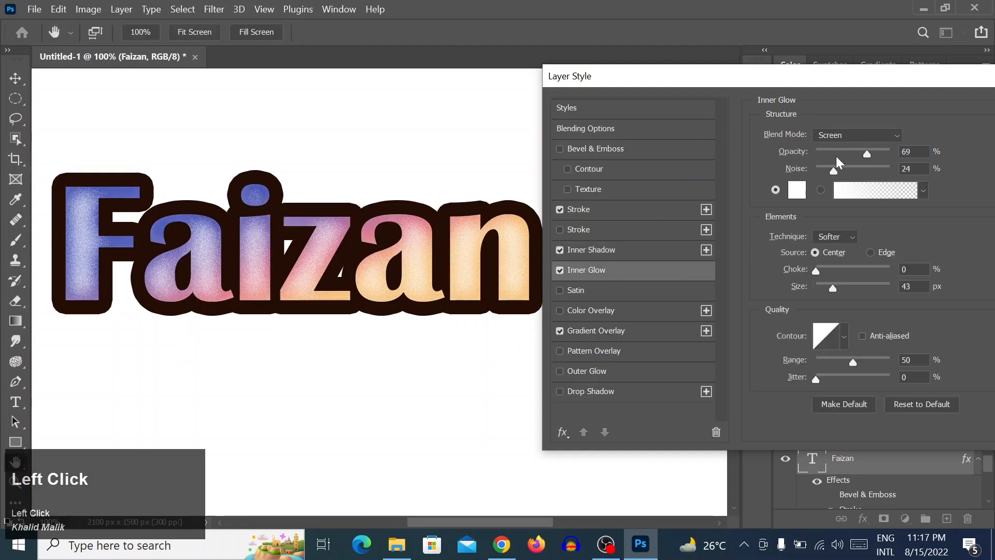
mouse_move(866, 154)
left_mouse_down()
mouse_move(847, 154)
mouse_move(857, 154)
left_mouse_up()
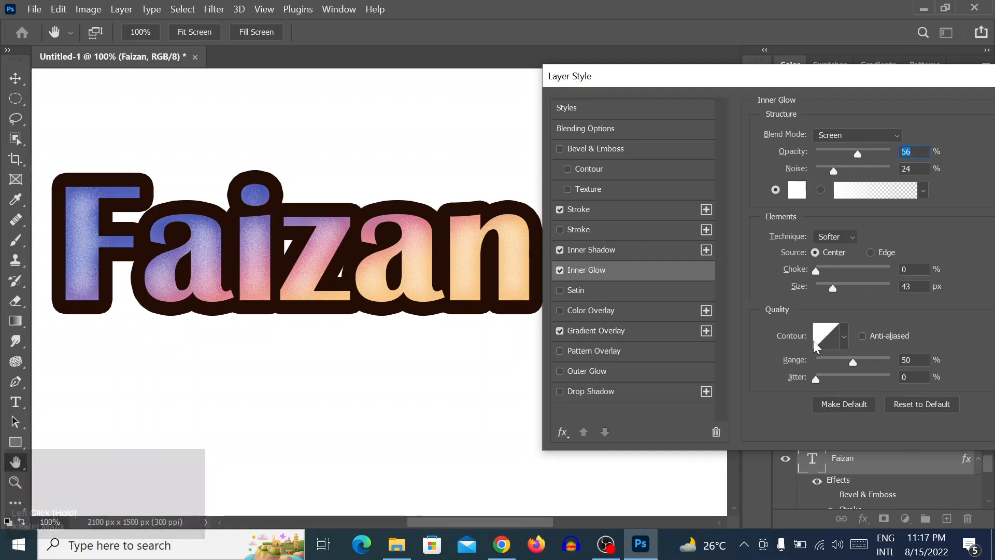
mouse_move(854, 361)
left_mouse_down()
mouse_move(870, 361)
mouse_move(841, 358)
mouse_move(853, 359)
mouse_move(832, 377)
mouse_move(856, 375)
left_mouse_up()
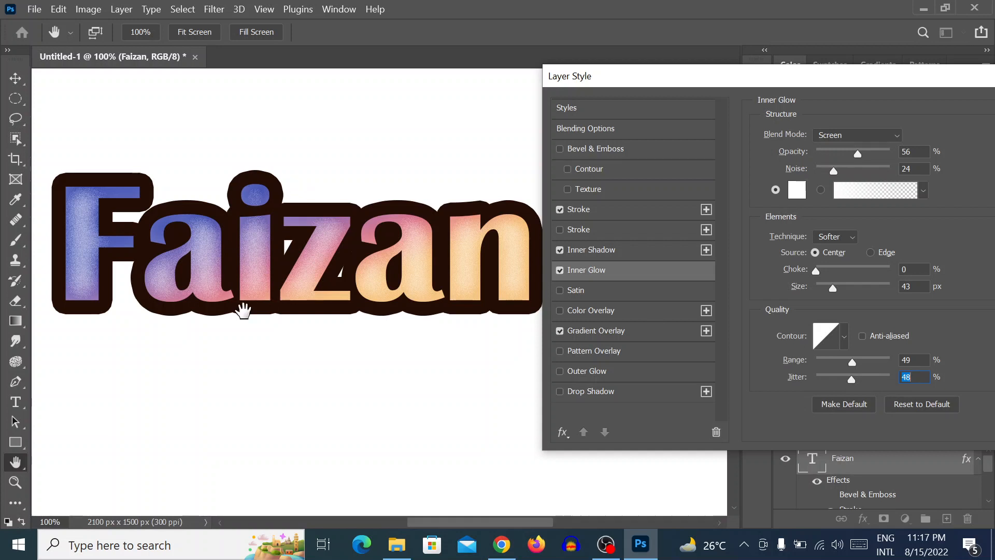
left_click(562, 208)
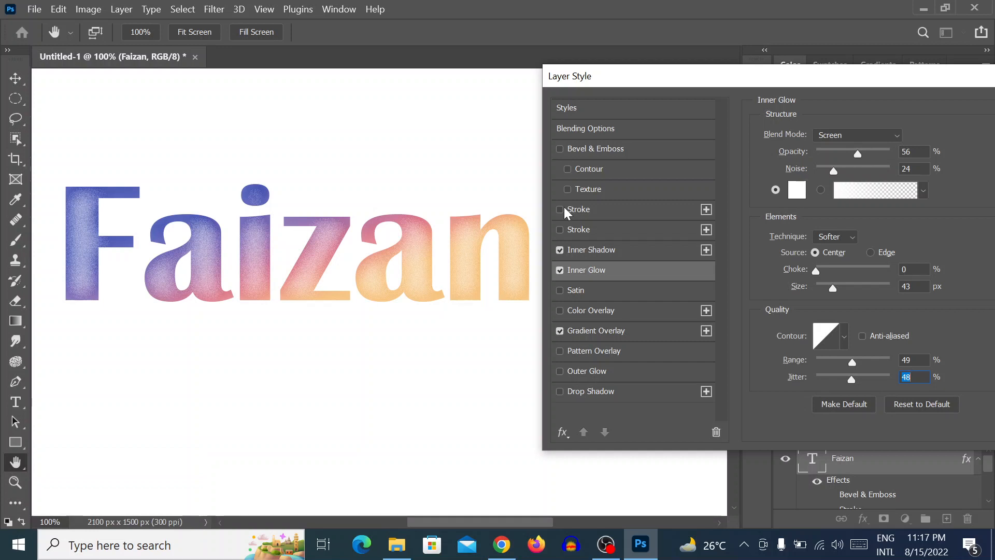
left_click(564, 208)
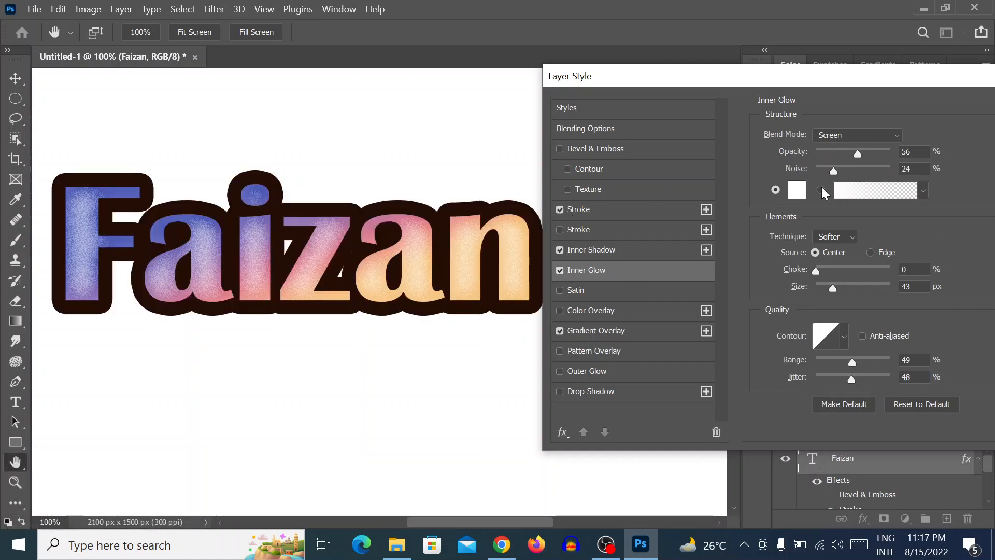
Step: Try the Inner Glow with 0% noise, 100% opacity and the red color ff4444
left_click_drag(834, 170, 677, 185)
left_click_drag(858, 154, 890, 156)
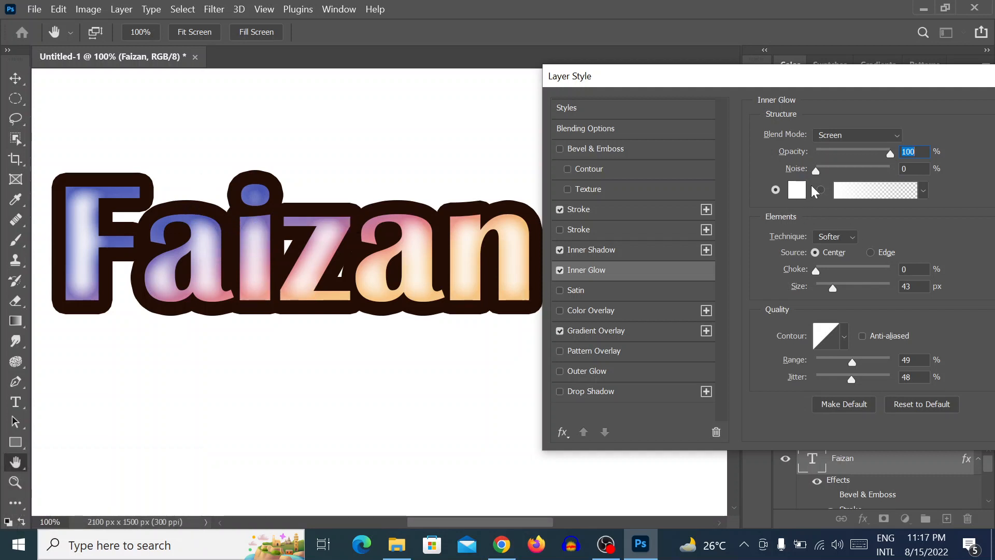
left_click(797, 190)
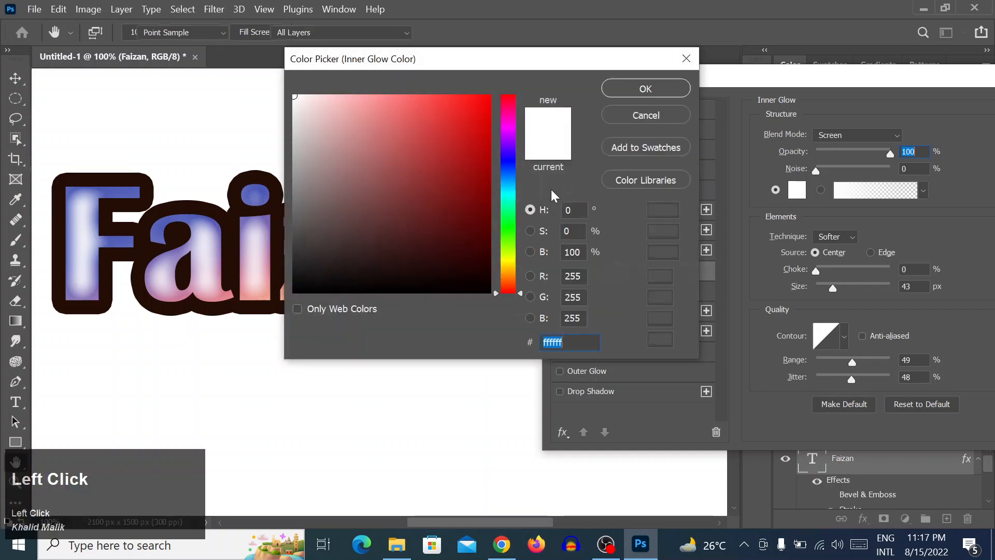
left_click(442, 119)
left_click(646, 89)
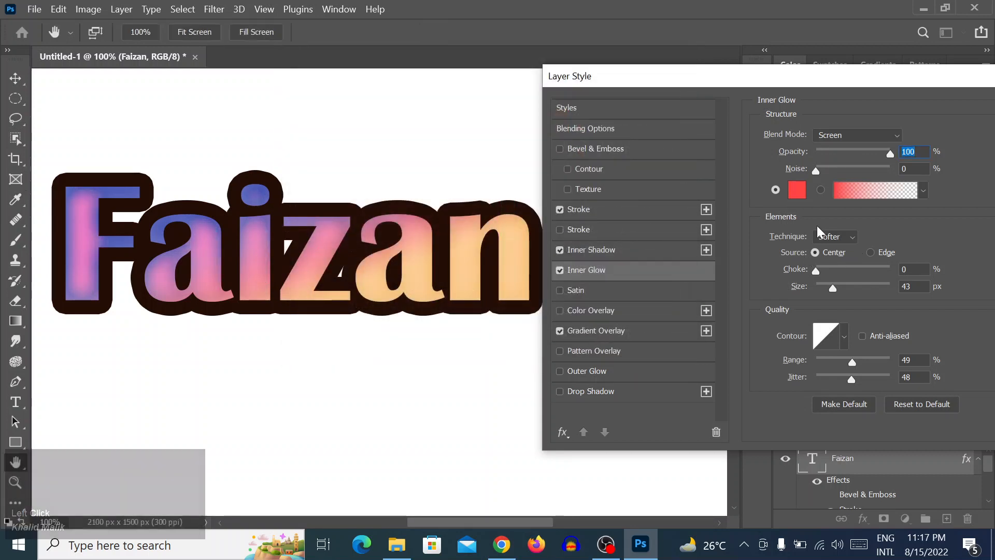
Step: Set the Inner Glow to 56% opacity, white color and 29% noise, and toggle the effect off and on for comparison
type("56")
left_click(797, 190)
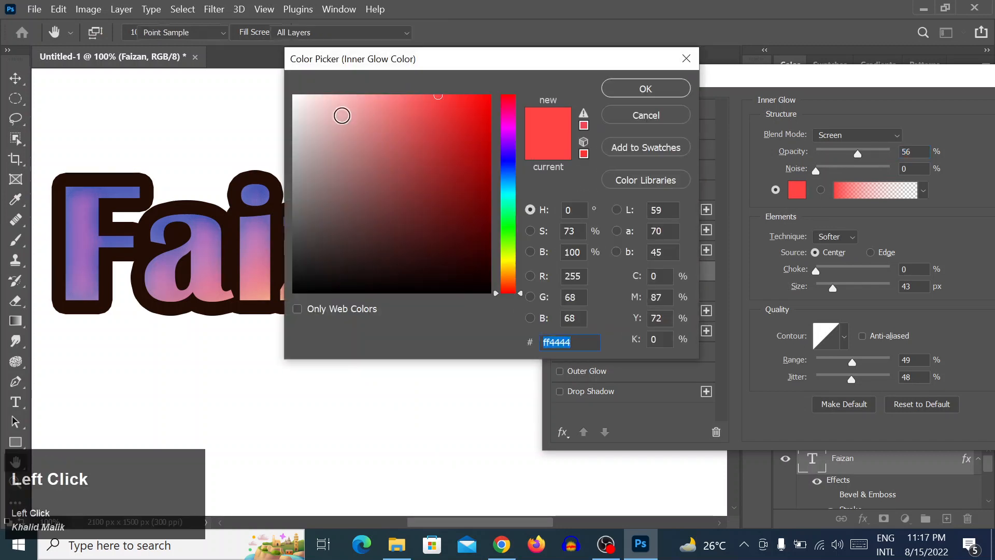
left_click_drag(295, 96, 287, 89)
left_click(646, 89)
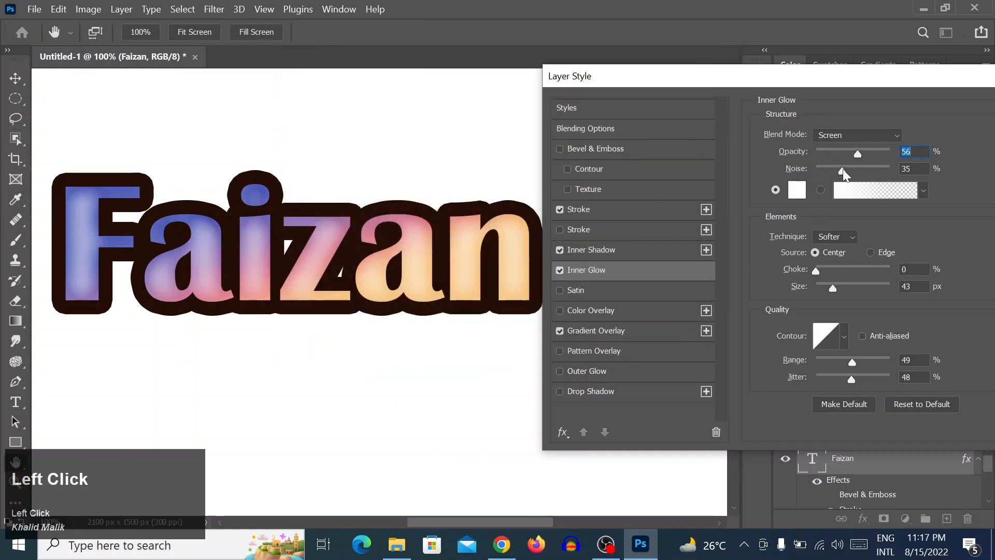
left_click_drag(816, 171, 837, 171)
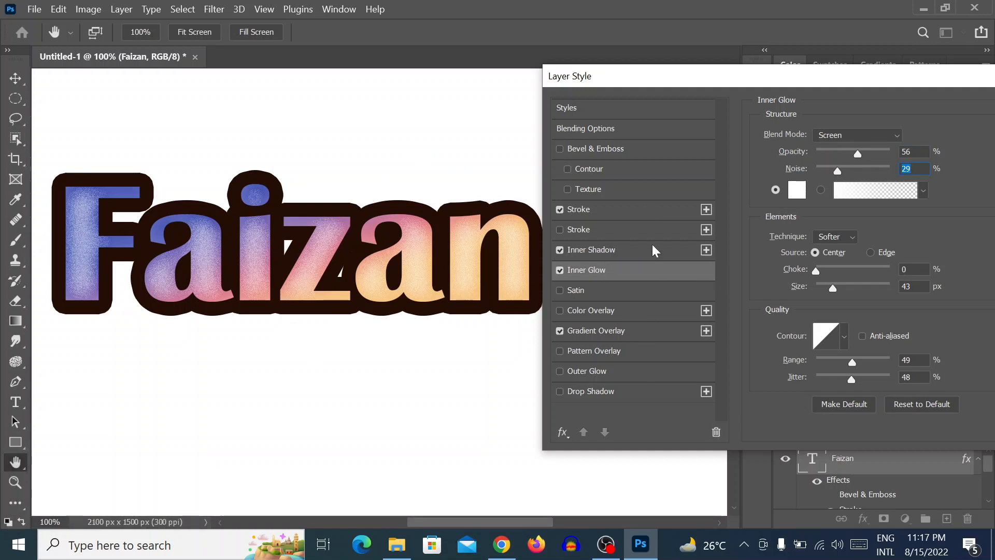
left_click(560, 271)
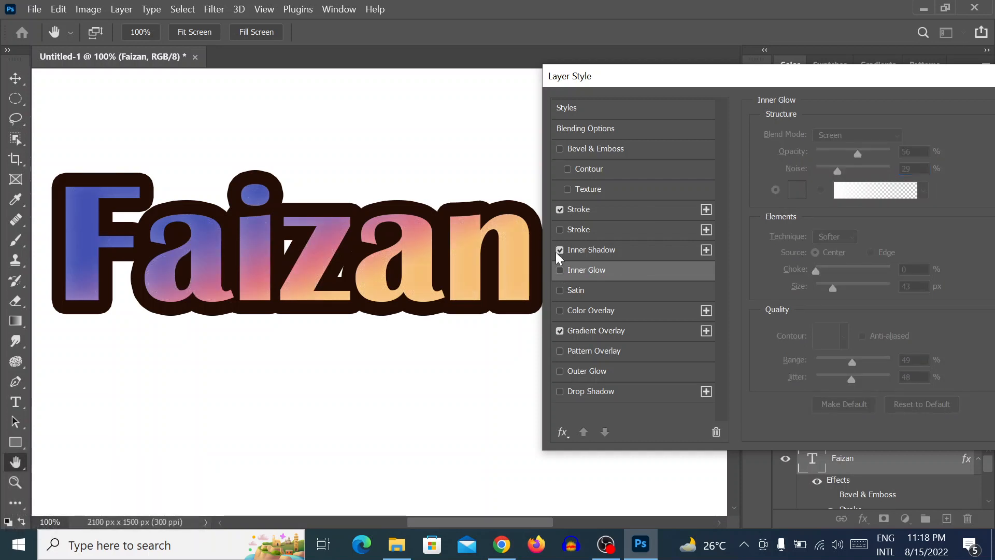
left_click(560, 269)
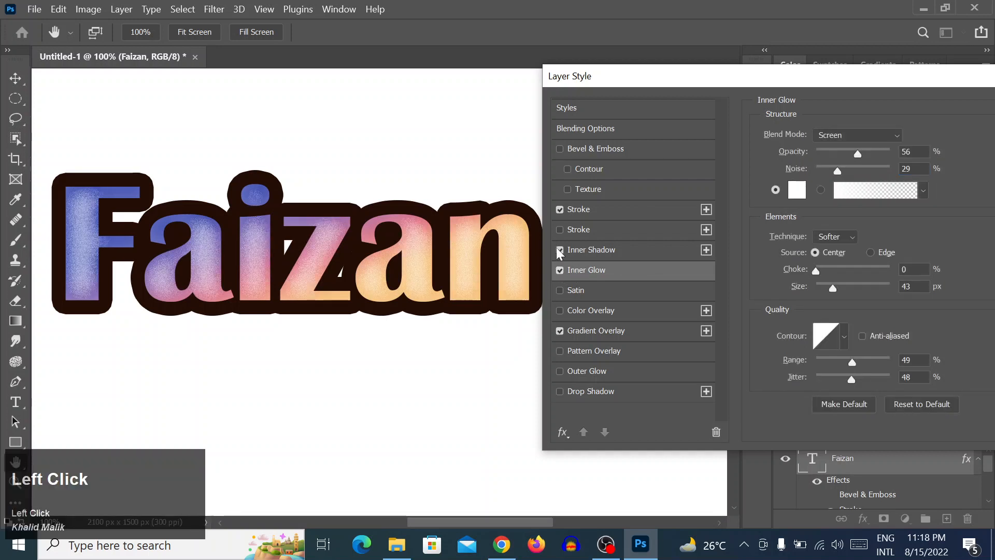
Step: Apply a black Satin effect to the text with Multiply blending, 100% opacity, 19 px distance and 18 px size
left_click(580, 291)
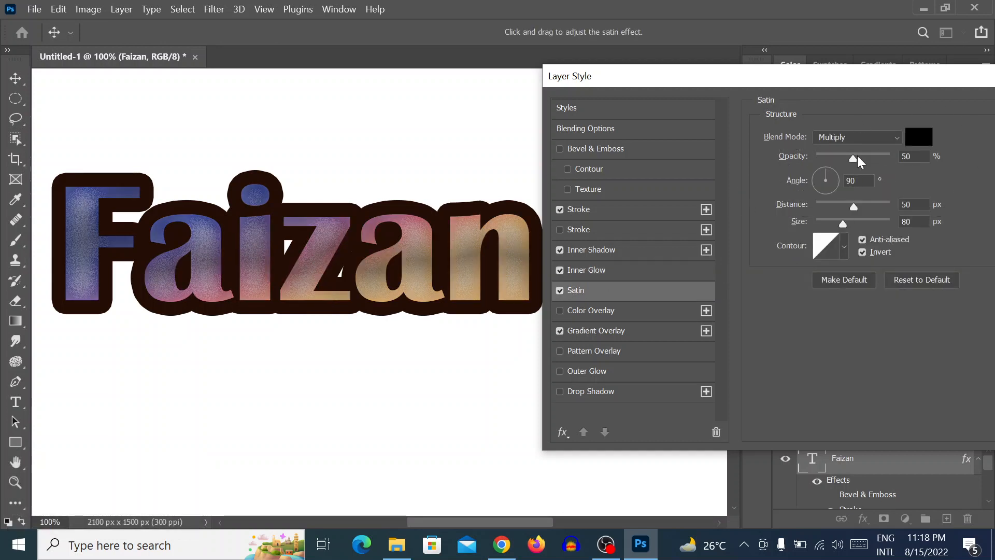
left_click_drag(854, 159, 887, 156)
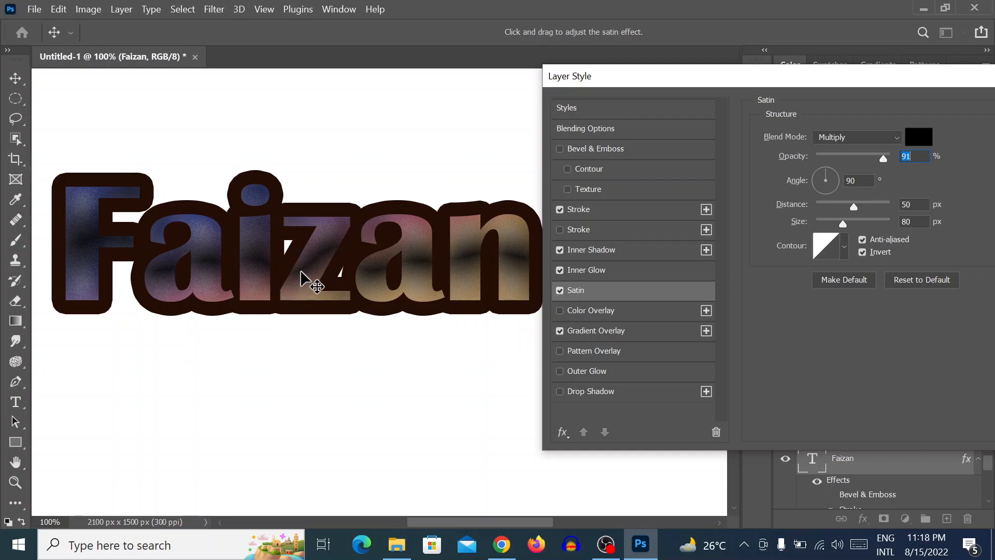
left_click(874, 138)
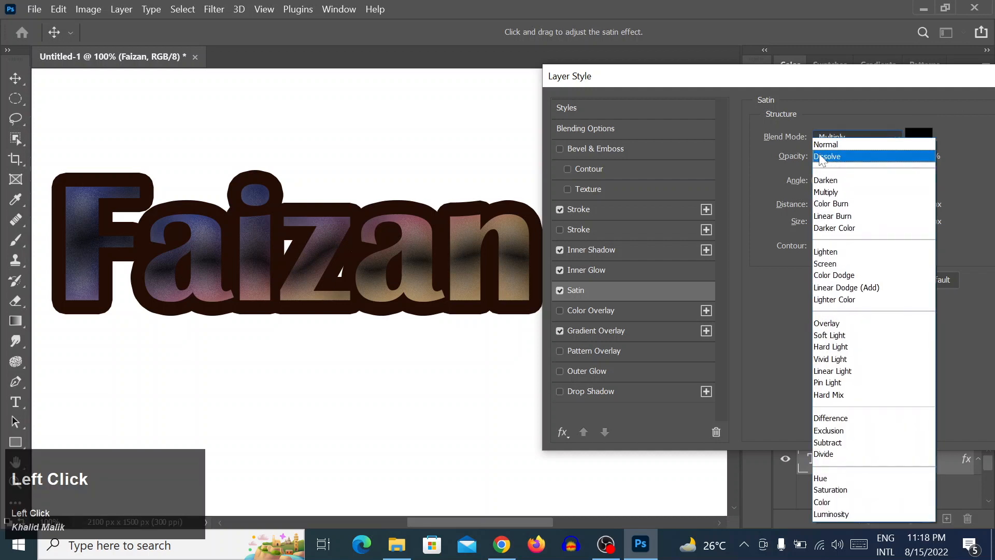
left_click(803, 192)
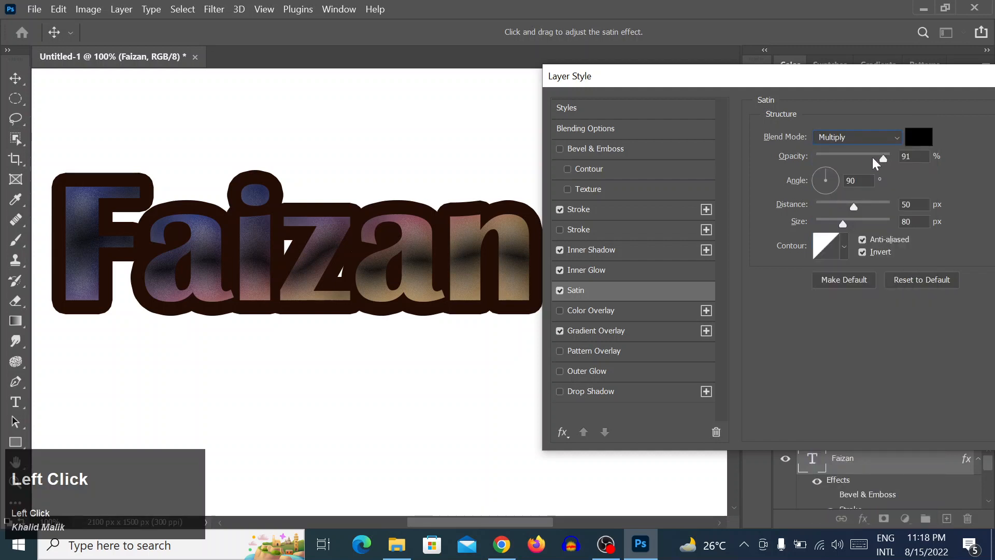
left_click_drag(883, 158, 891, 158)
mouse_move(853, 208)
left_mouse_down()
mouse_move(879, 209)
mouse_move(823, 210)
mouse_move(827, 228)
left_mouse_up()
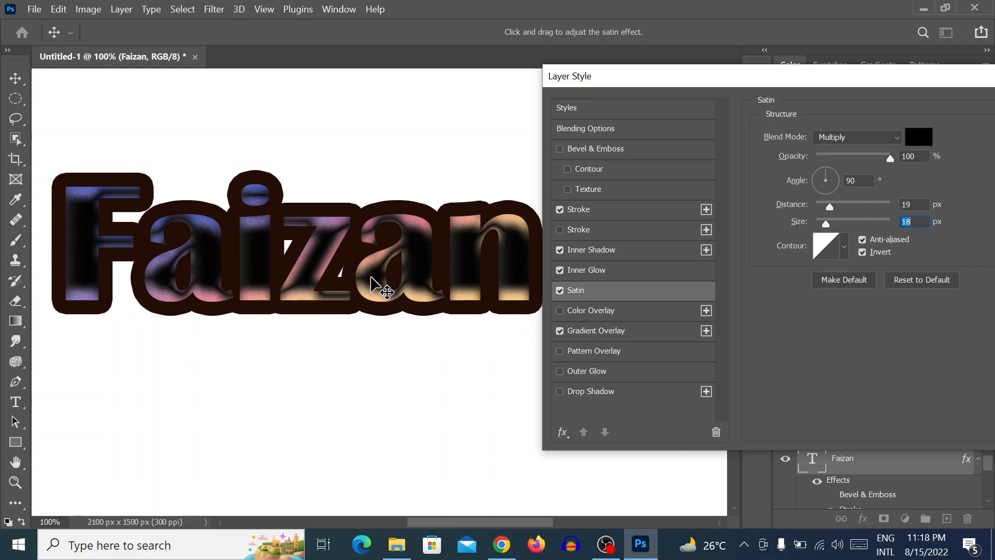
Step: Change the Satin color to white (ffffff) and its blend mode to Screen
left_click(919, 138)
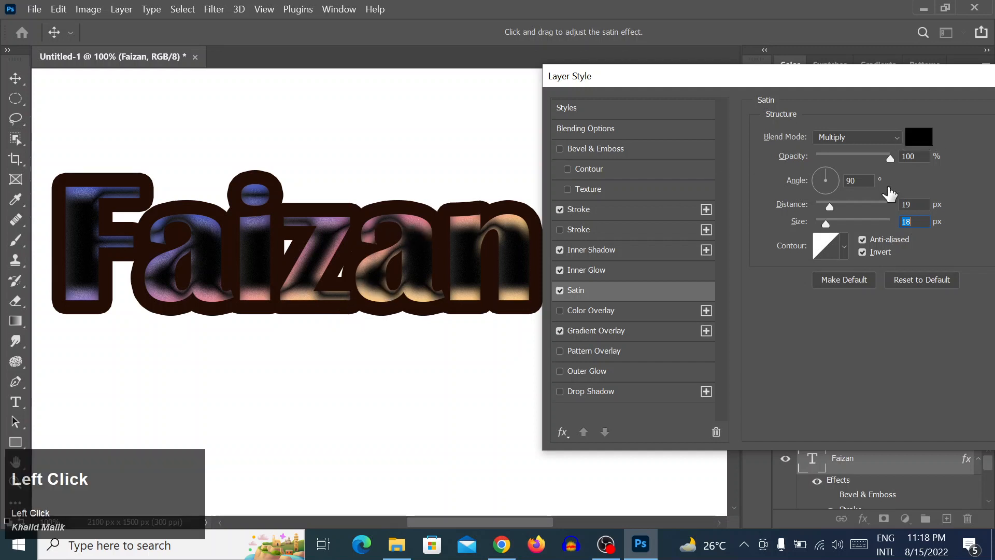
left_click_drag(363, 156, 294, 95)
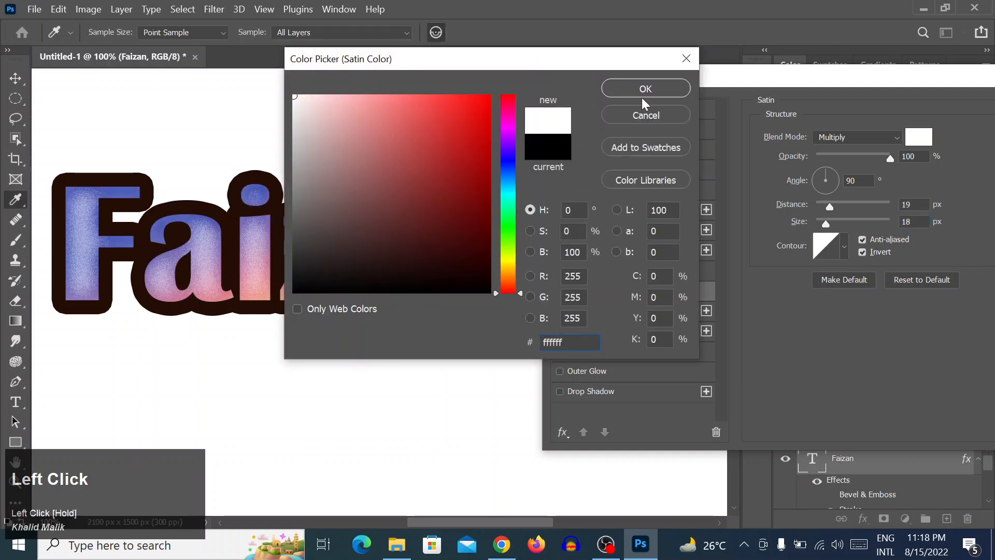
left_click(646, 89)
left_click(856, 136)
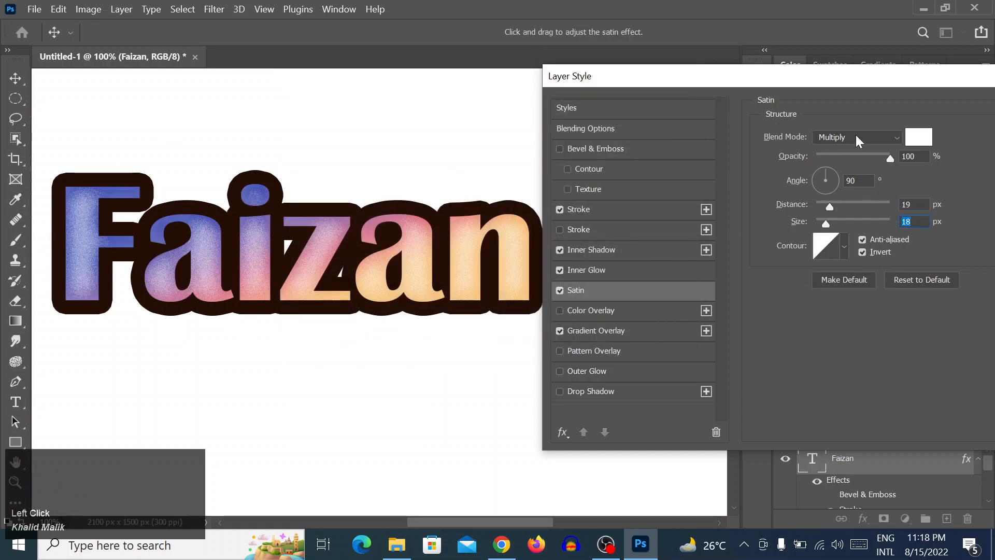
left_click(826, 264)
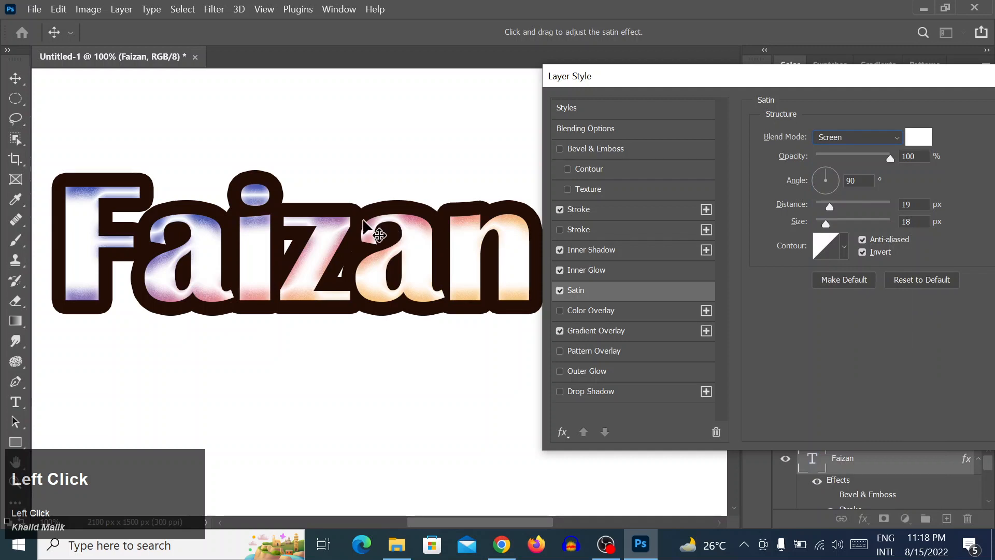
Step: Try different Satin opacities, and set the effect to 2 px size, 95 px distance and 4% opacity
left_click_drag(829, 155, 890, 157)
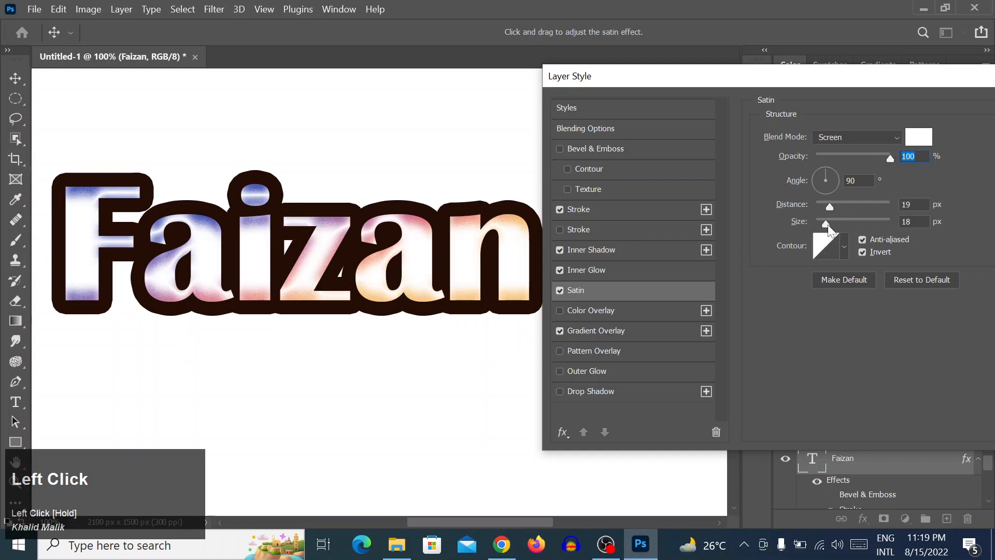
left_click_drag(828, 225, 818, 222)
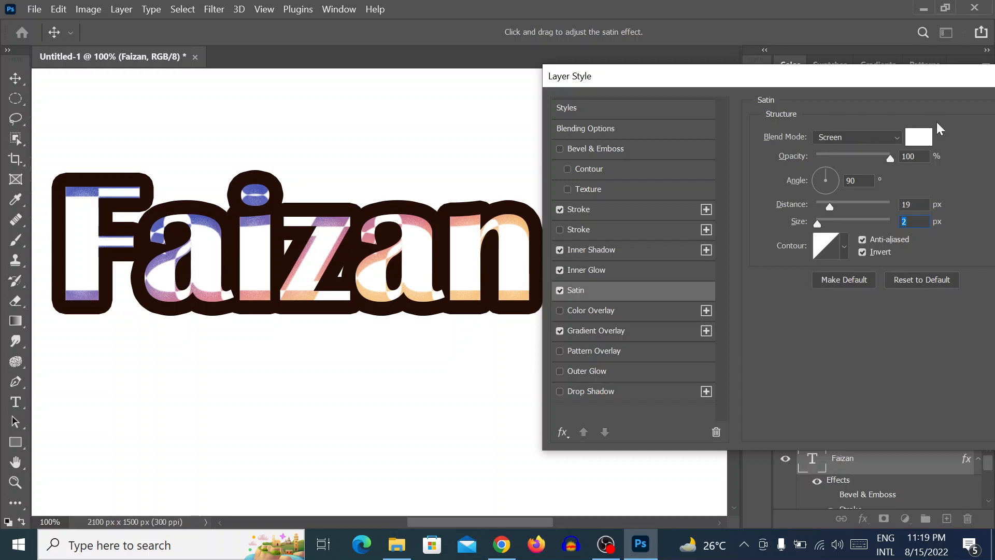
left_click_drag(826, 206, 863, 202)
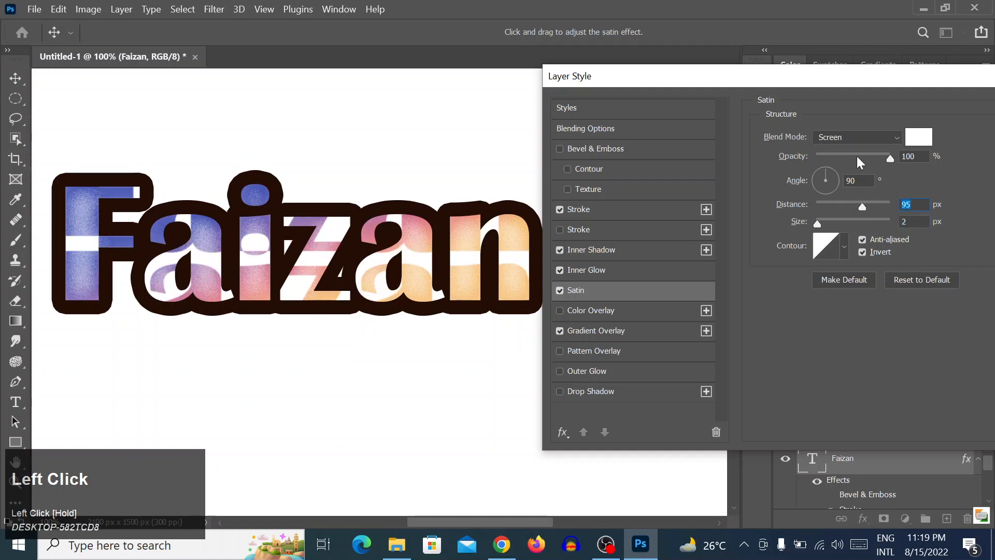
left_click_drag(857, 156, 820, 162)
Step: Toggle the Satin effect off and on for comparison, leaving it disabled
left_click(559, 289)
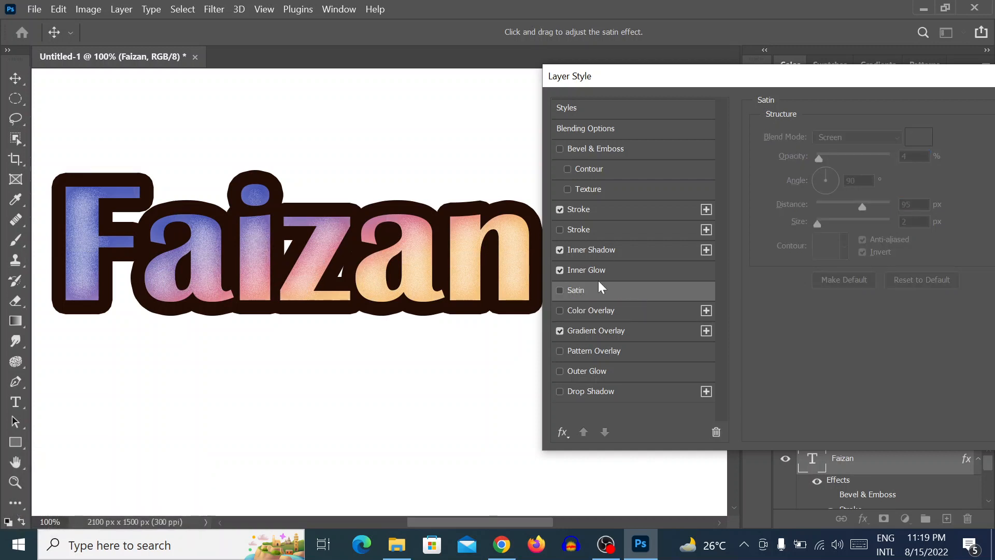
left_click(560, 291)
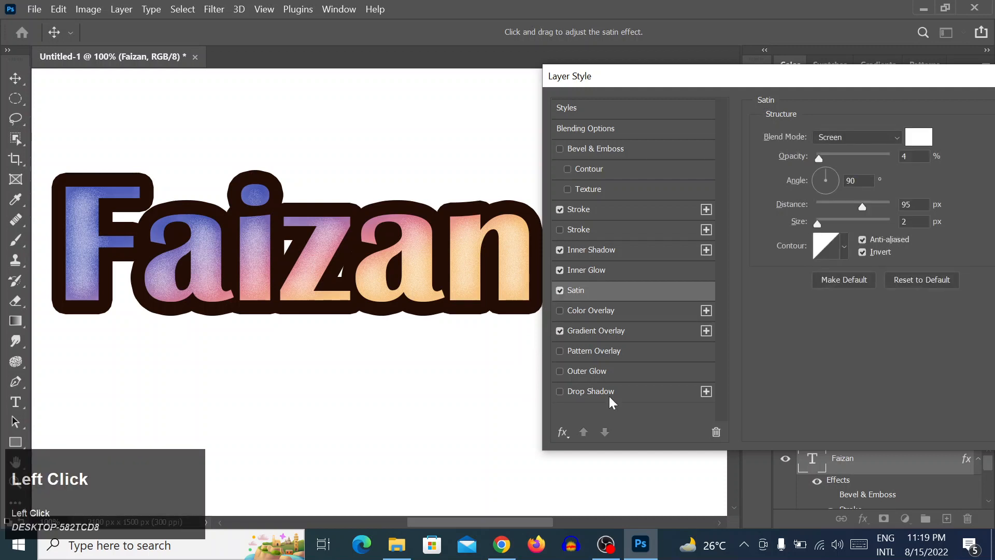
left_click(561, 291)
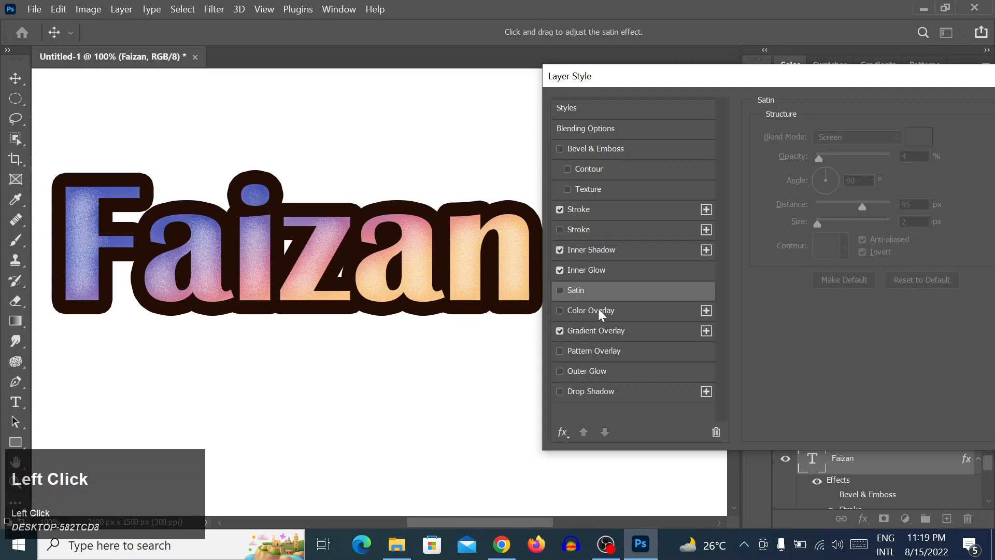
Step: Apply a Color Overlay to the text and change its color from the default to a vivid purple
left_click(574, 310)
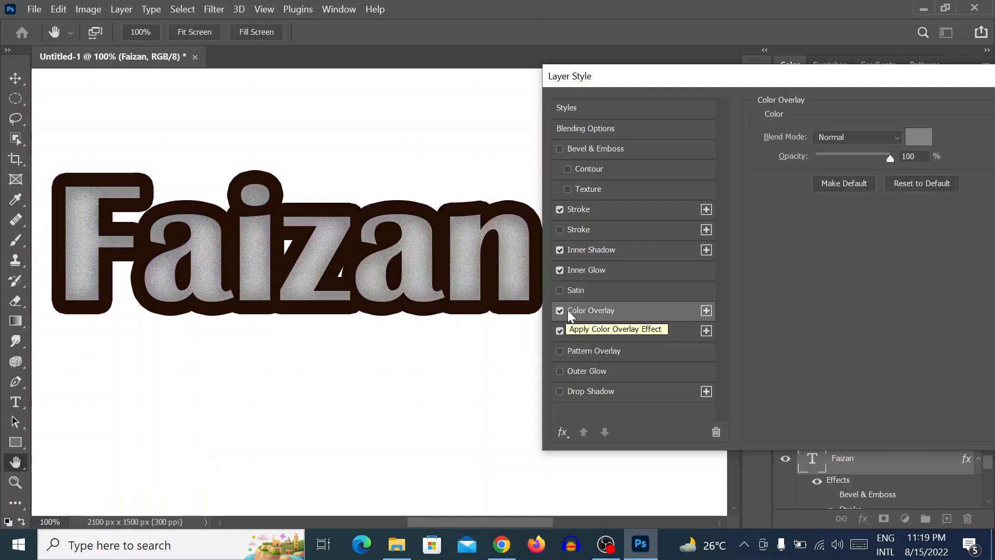
left_click(560, 310)
left_click(592, 310)
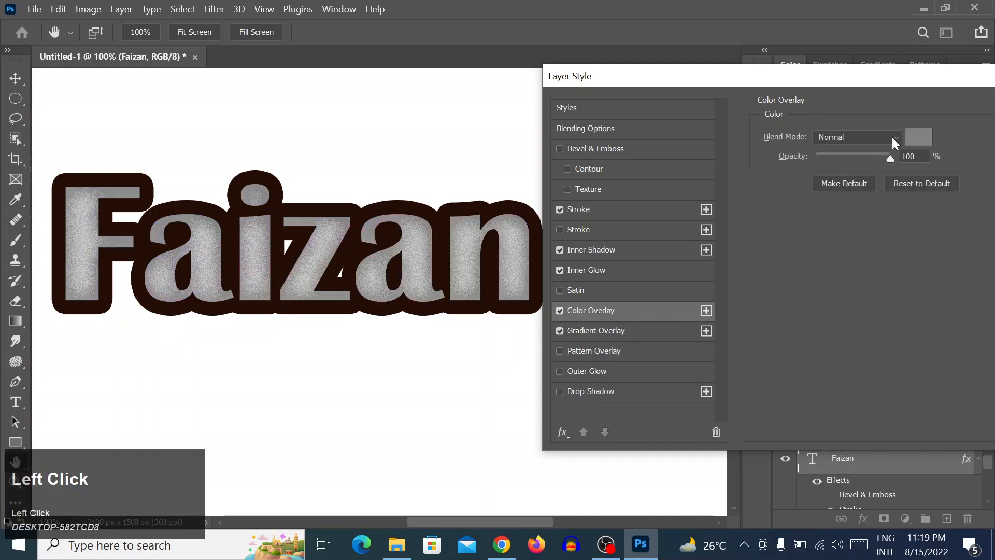
left_click(915, 135)
left_click(508, 142)
left_click(483, 106)
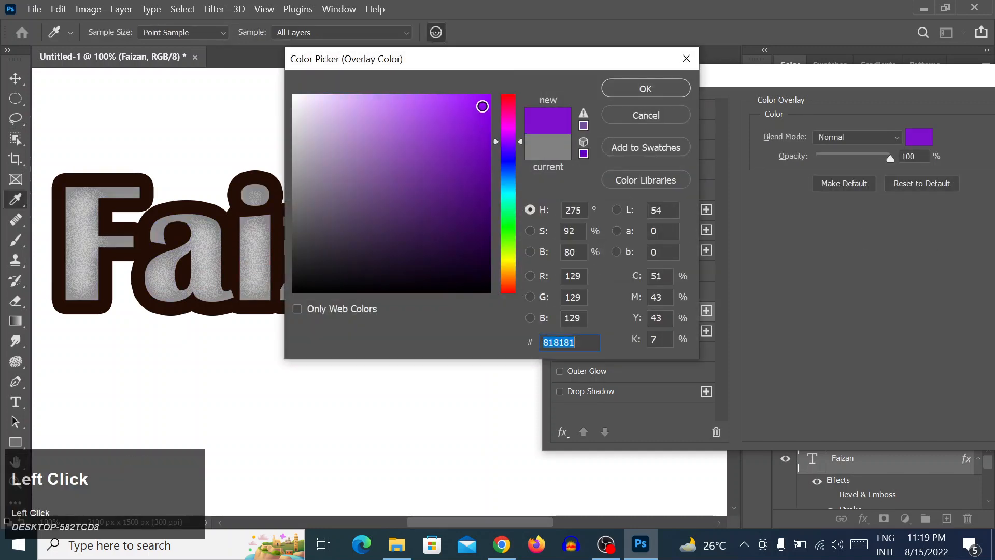
left_click(643, 87)
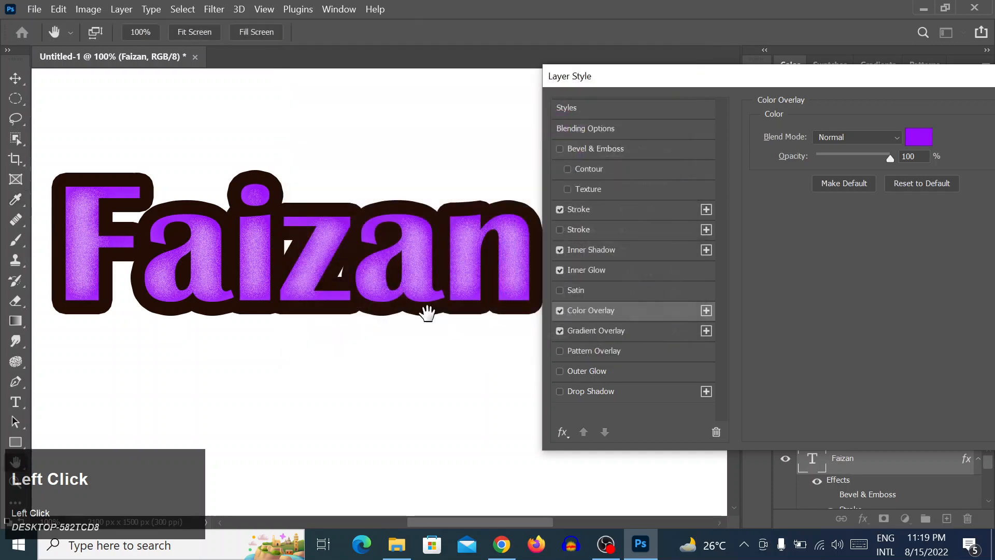
Step: Toggle the purple Color Overlay off and on to compare it with the gradient, moving the Layer Style dialog clear of the text
left_click(560, 311)
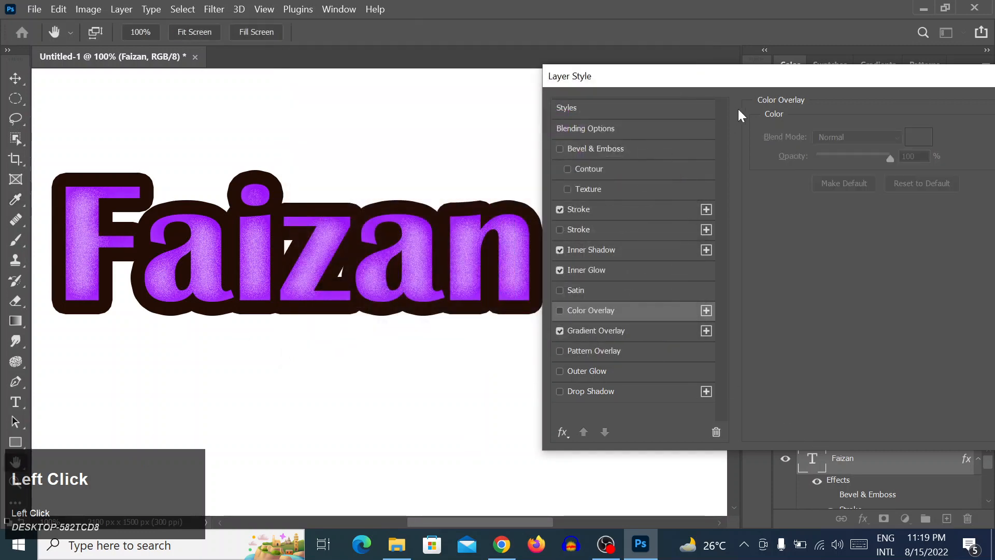
left_click_drag(772, 76, 717, 82)
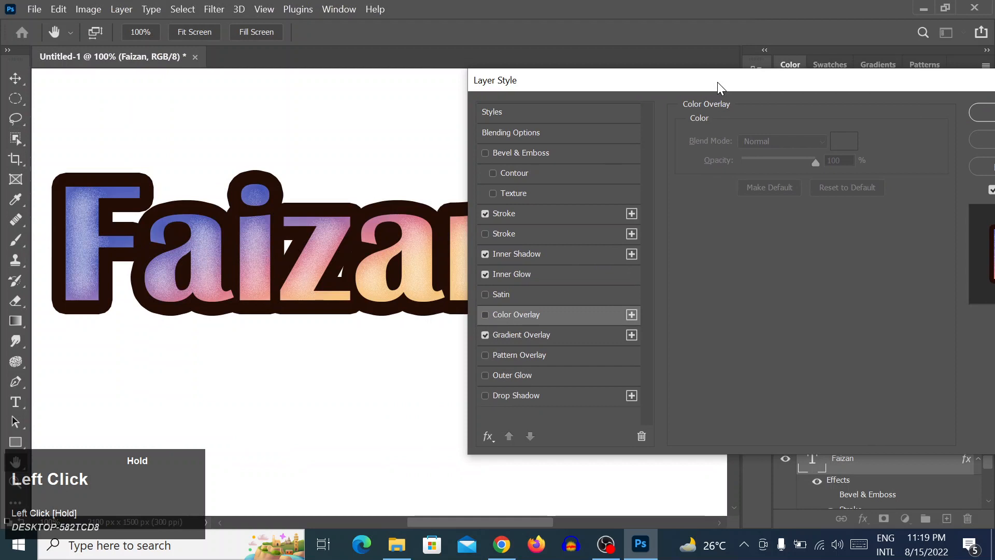
left_click(502, 314)
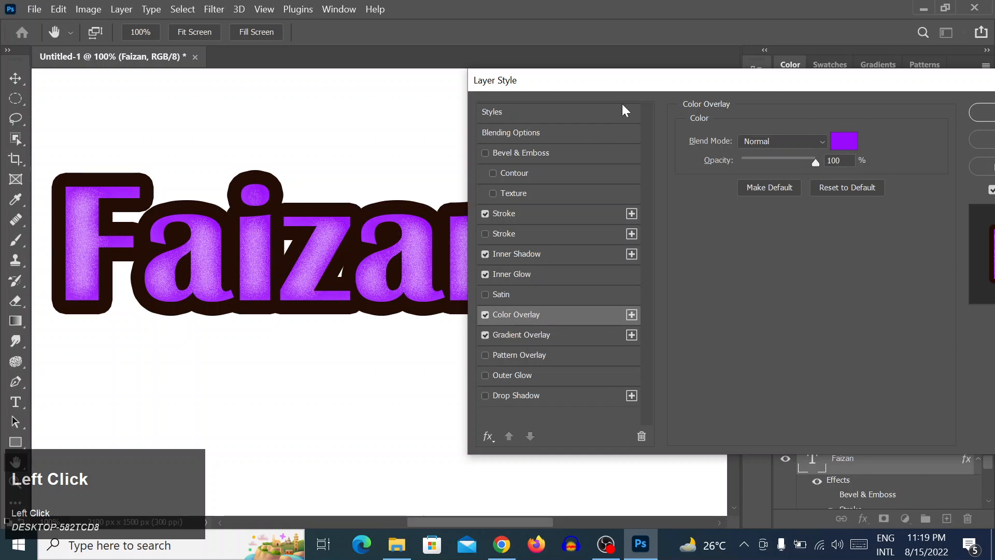
left_click_drag(638, 80, 727, 86)
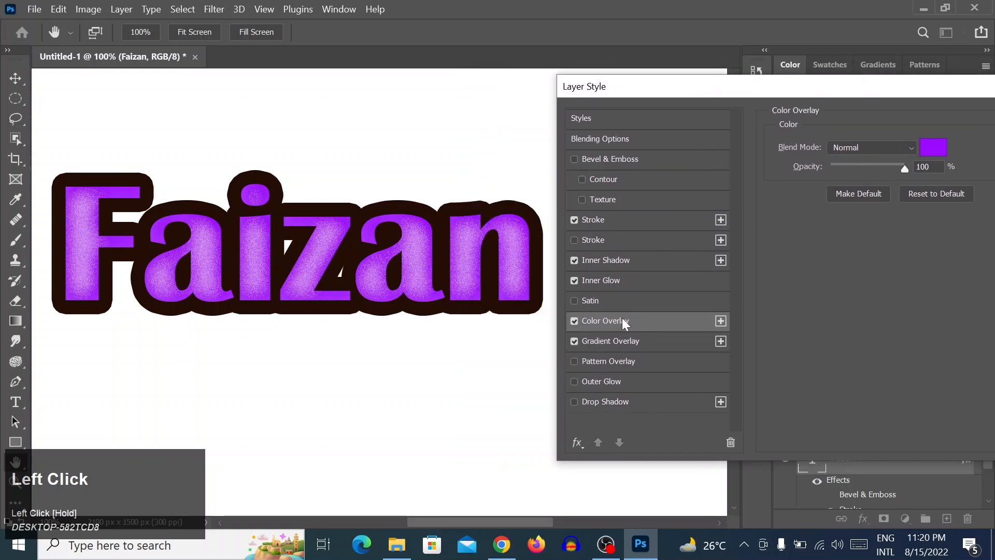
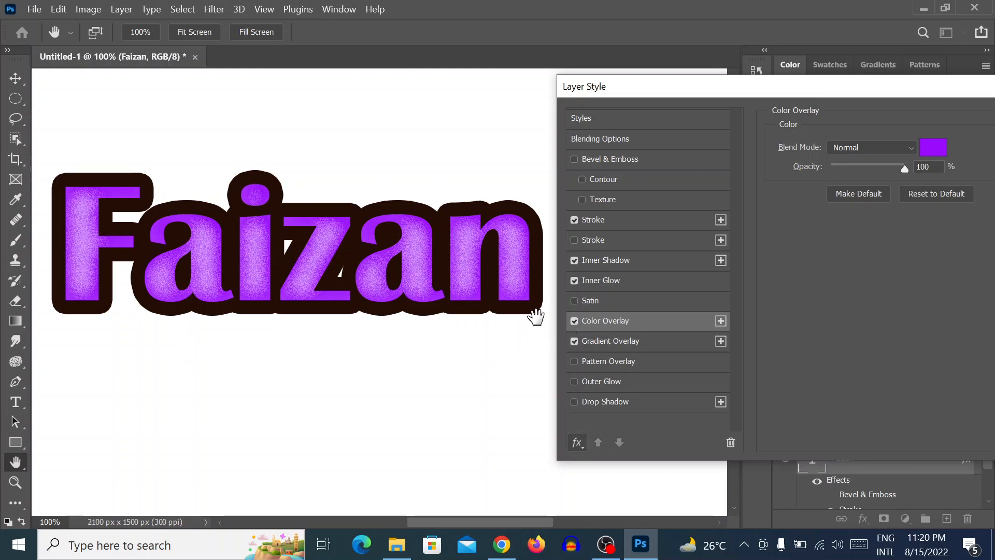
Step: Add a second Color Overlay above the purple one and set its color to a bright orange
left_click(720, 321)
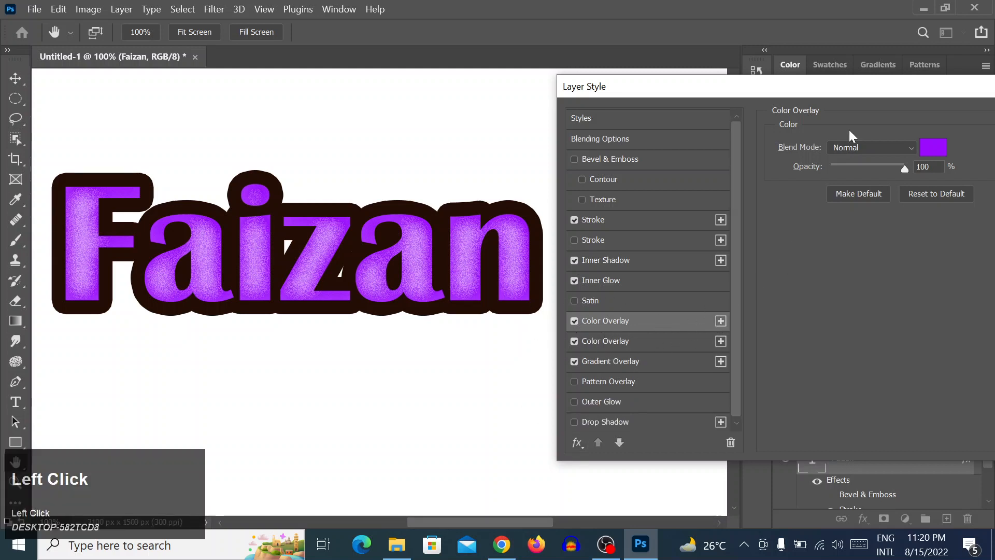
left_click(931, 157)
left_click(483, 103)
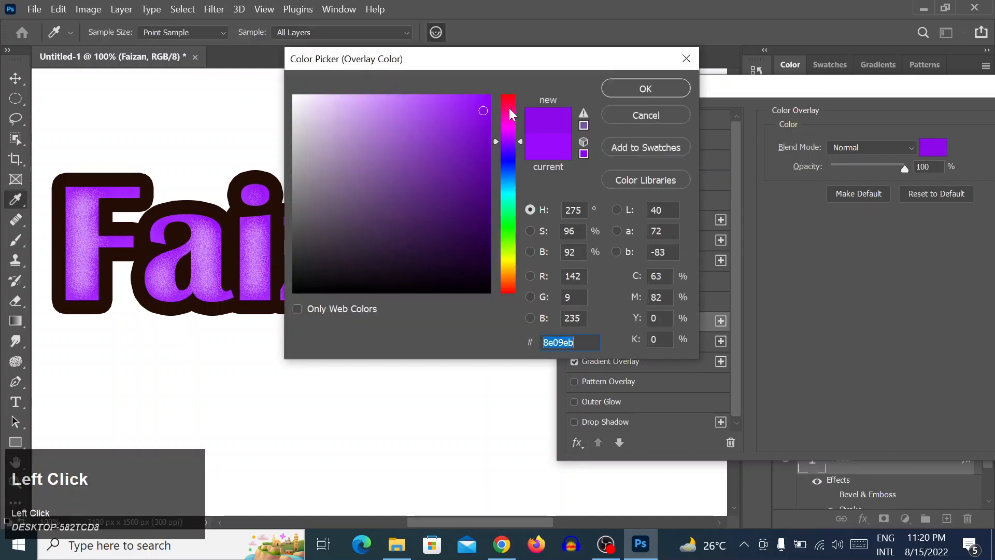
left_click(509, 97)
left_click(483, 95)
left_click_drag(505, 279, 507, 287)
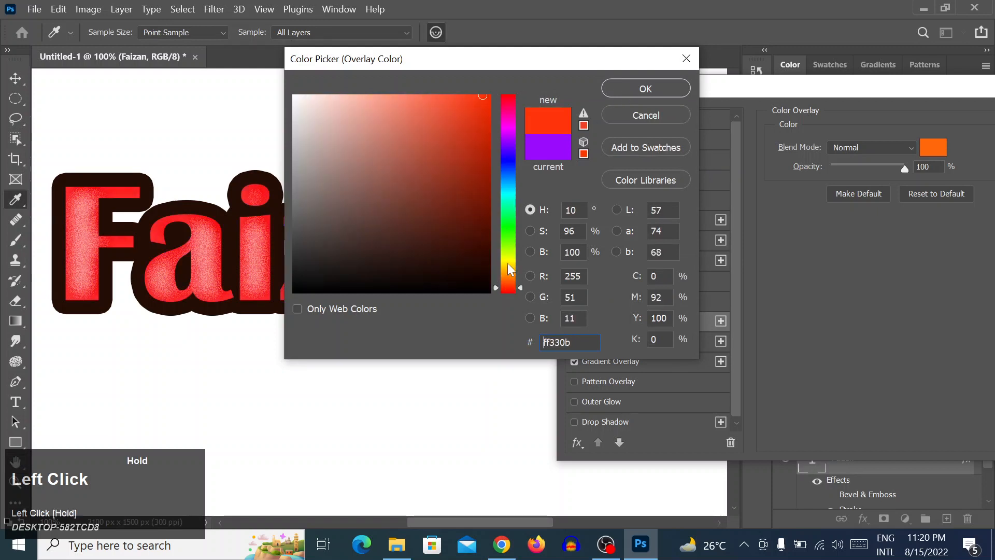
left_click(481, 101)
left_click(509, 284)
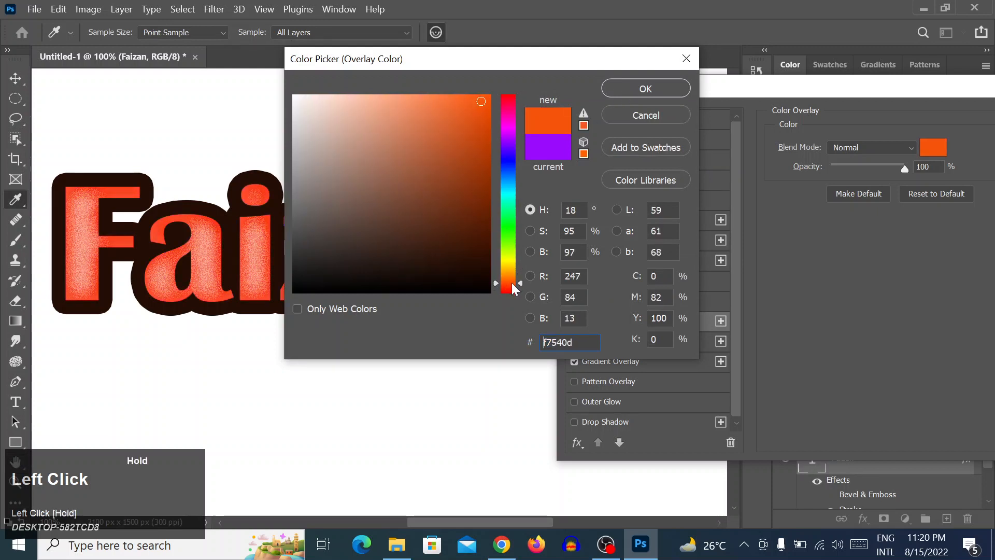
left_click_drag(468, 102, 465, 89)
left_click(625, 87)
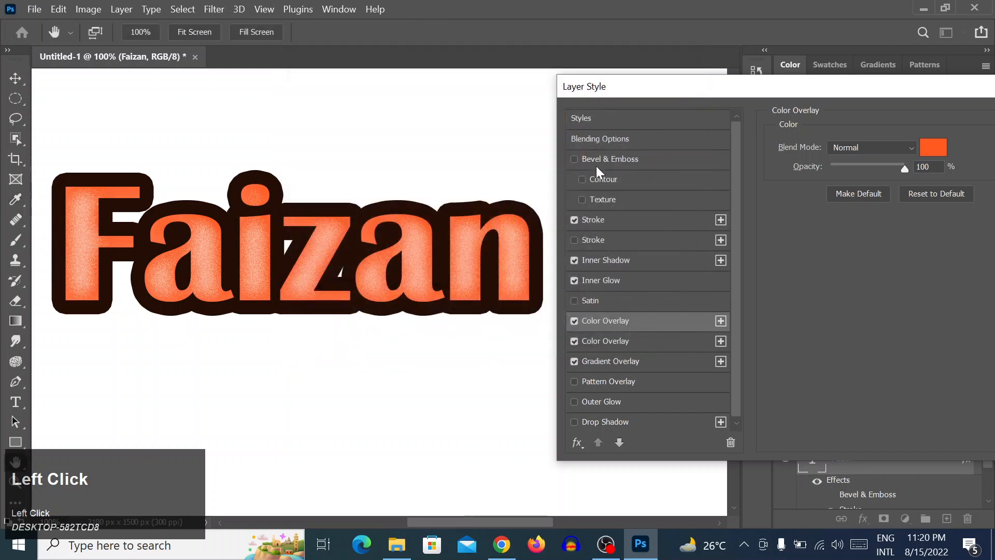
Step: Turn off both Color Overlays and the Gradient Overlay to reveal the text's own fill color
left_click(574, 321)
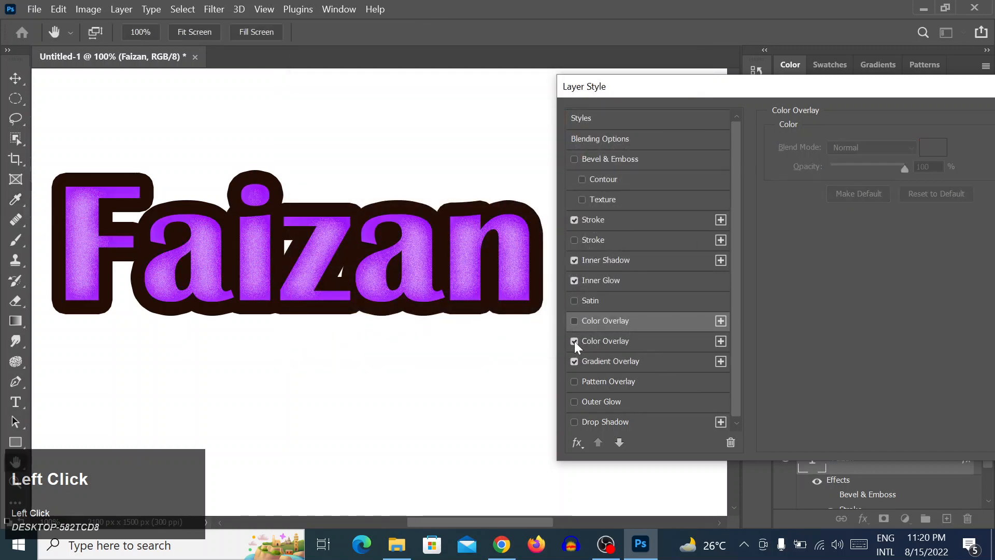
left_click(574, 341)
left_click(573, 361)
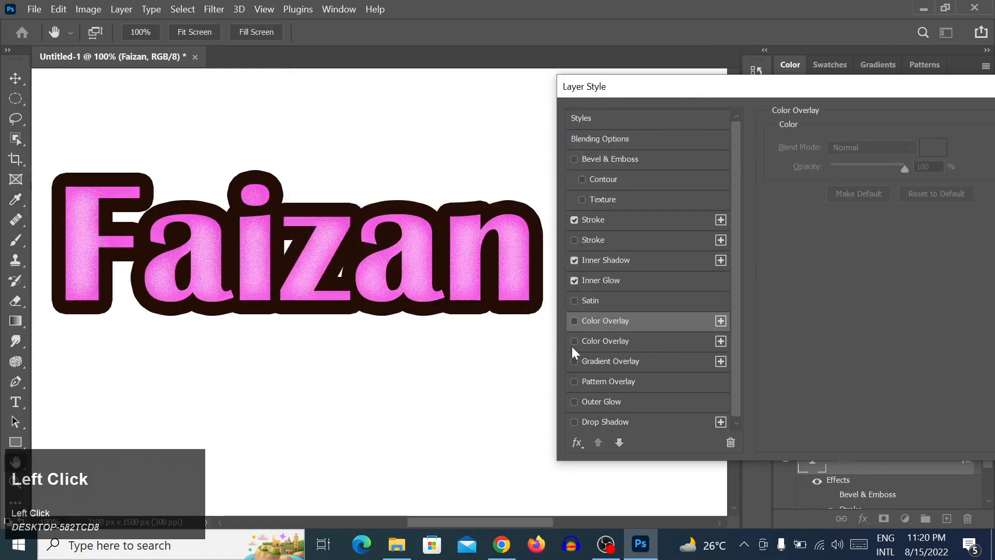
left_click(574, 341)
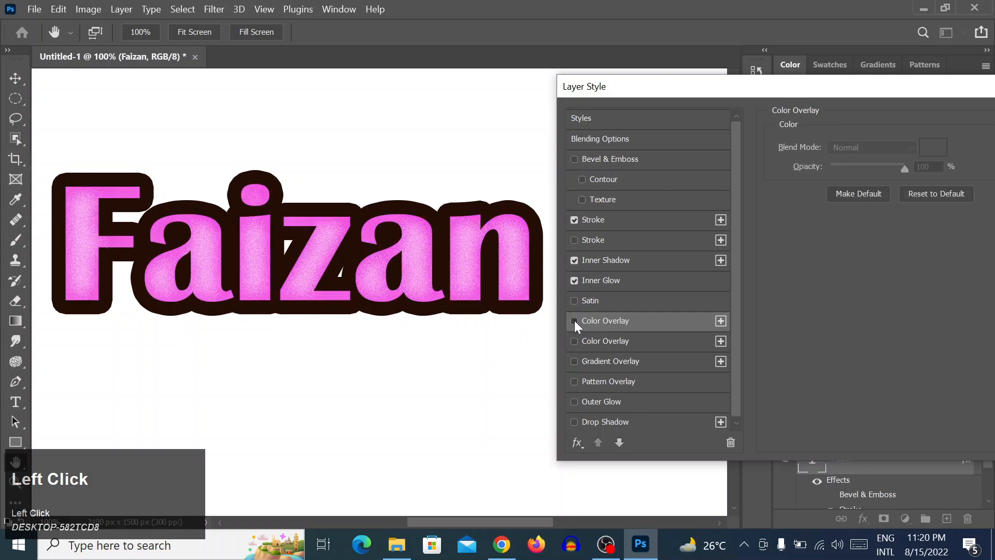
Step: Switch the orange Color Overlay on and off for comparison, and apply a Pattern Overlay in its place
left_click(574, 321)
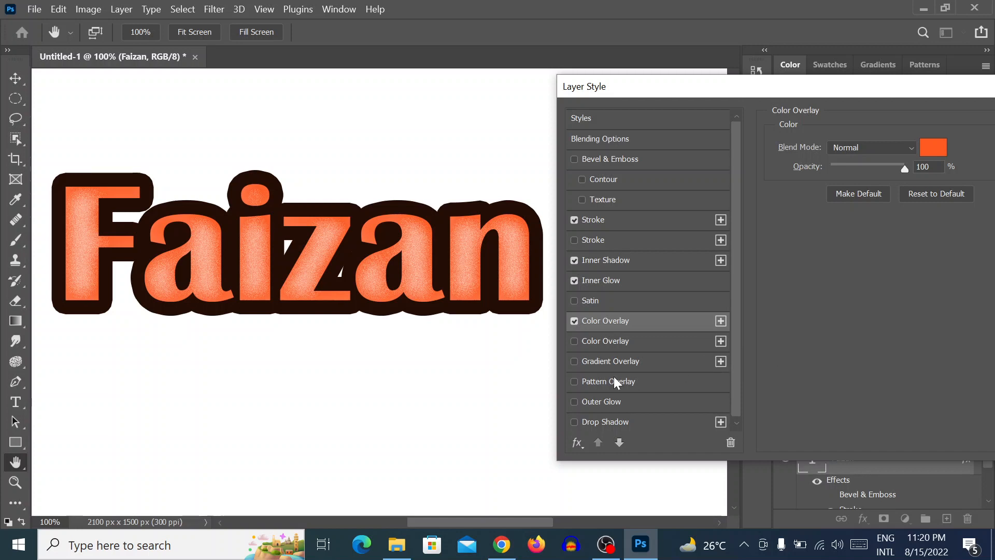
left_click(575, 321)
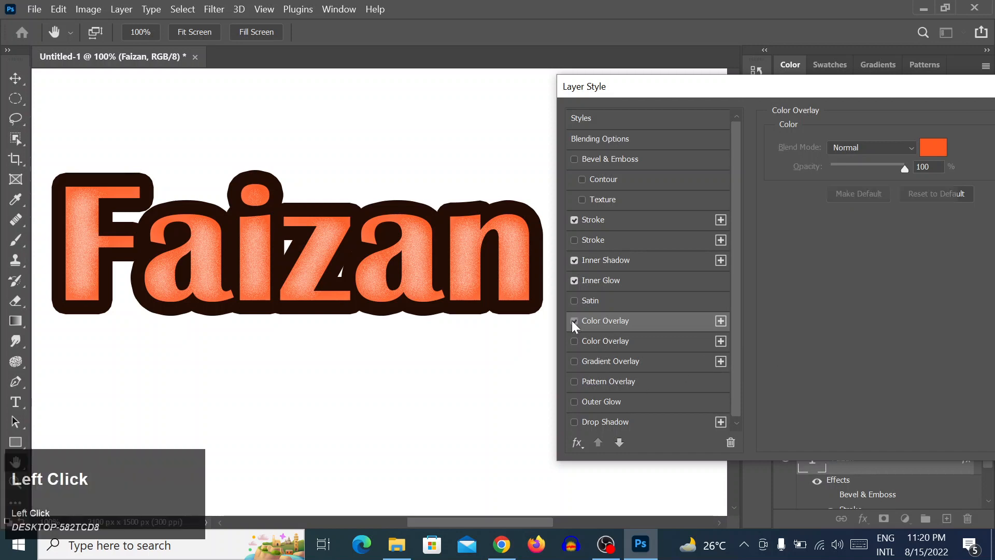
left_click(575, 382)
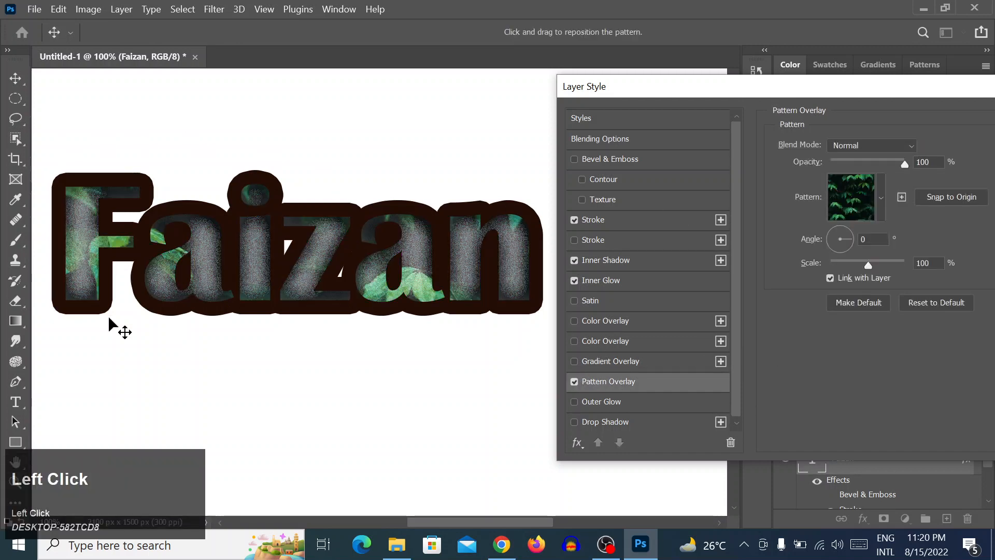
Step: Set the Pattern Overlay scale to 73% and browse its blend modes, keeping Normal
mouse_move(869, 265)
left_mouse_down()
mouse_move(894, 266)
mouse_move(859, 266)
left_mouse_up()
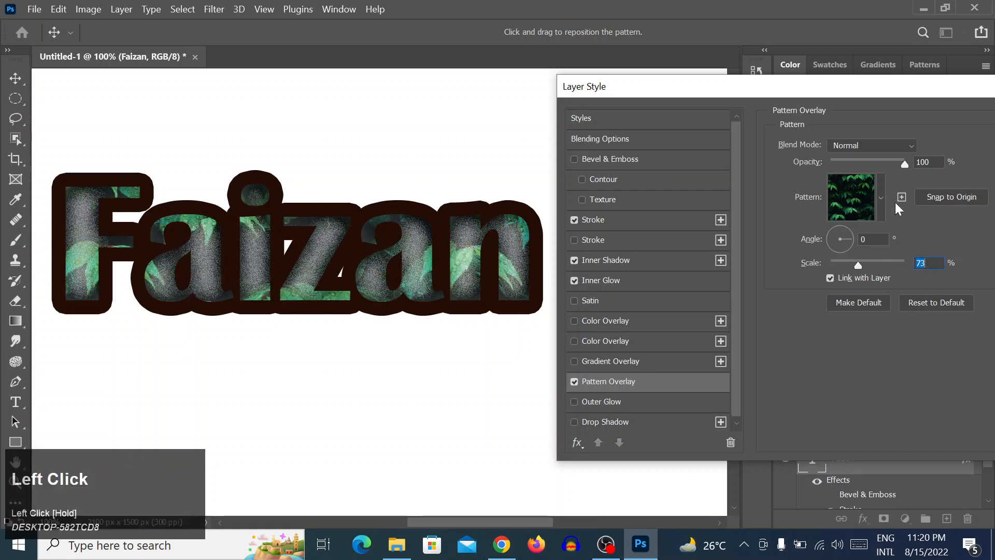
left_click(891, 145)
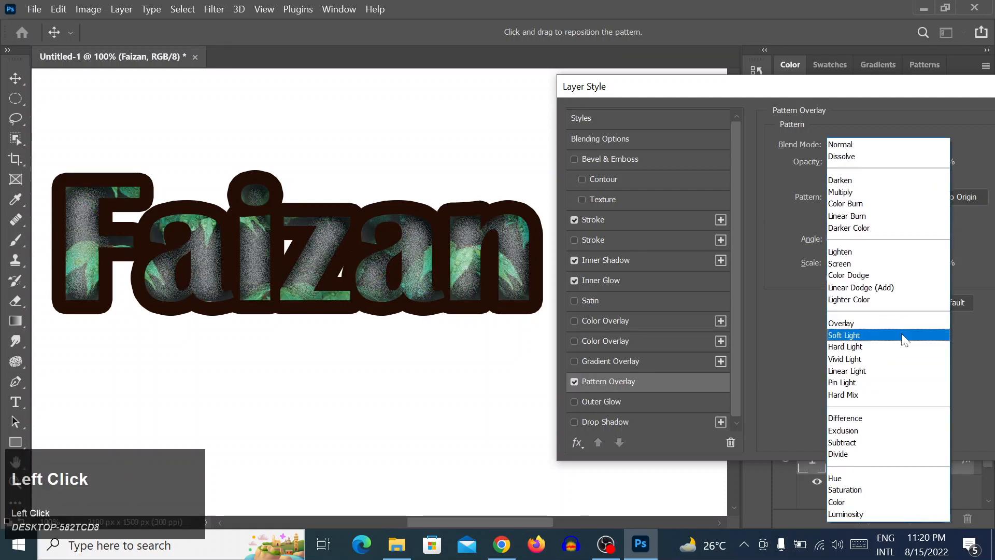
left_click(575, 400)
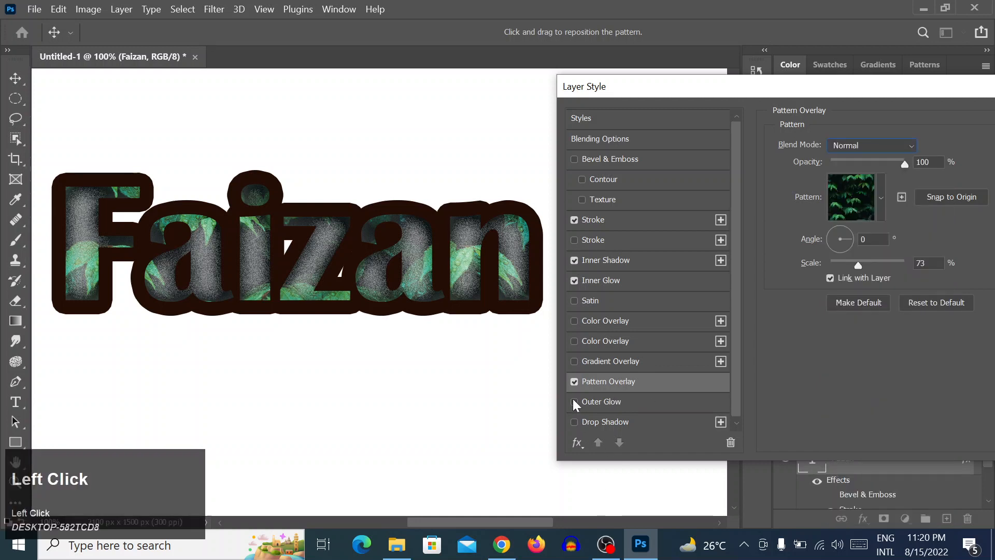
Step: Turn off the Pattern Overlay, enable Outer Glow on the text, and show its settings
left_click(574, 383)
left_click(574, 403)
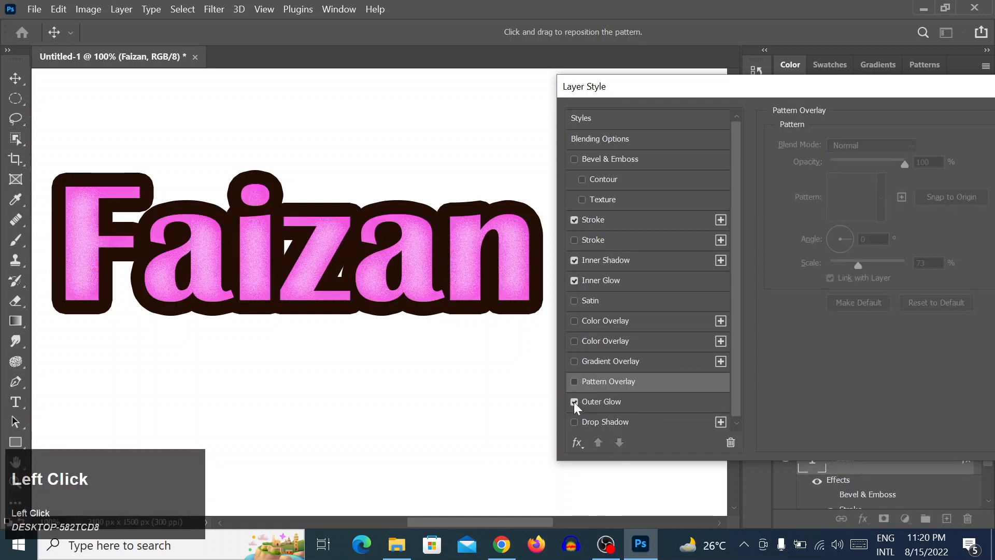
left_click(606, 402)
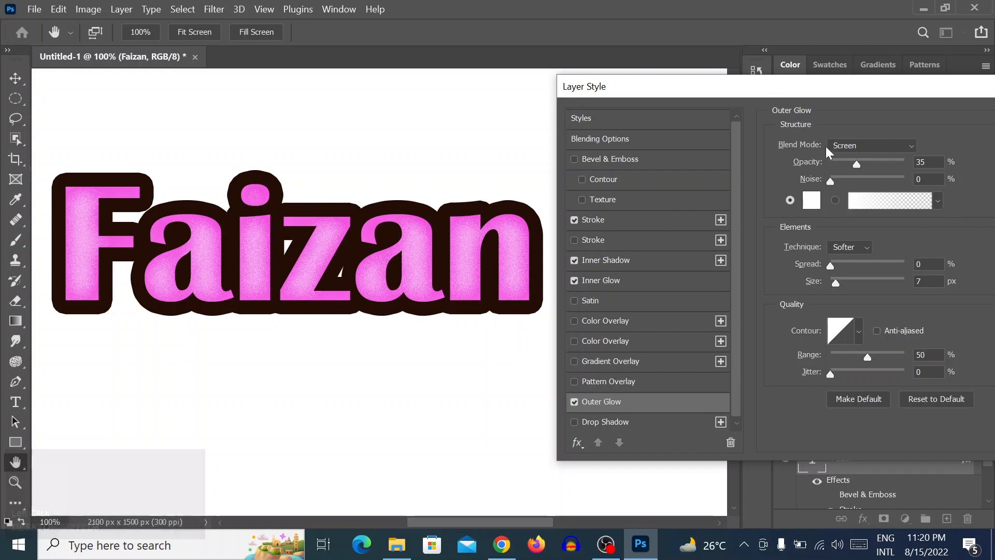
Step: Keep the Outer Glow blend mode at Screen and set 75% opacity, 40% noise, 58% spread and a size of 98 px
left_click(854, 147)
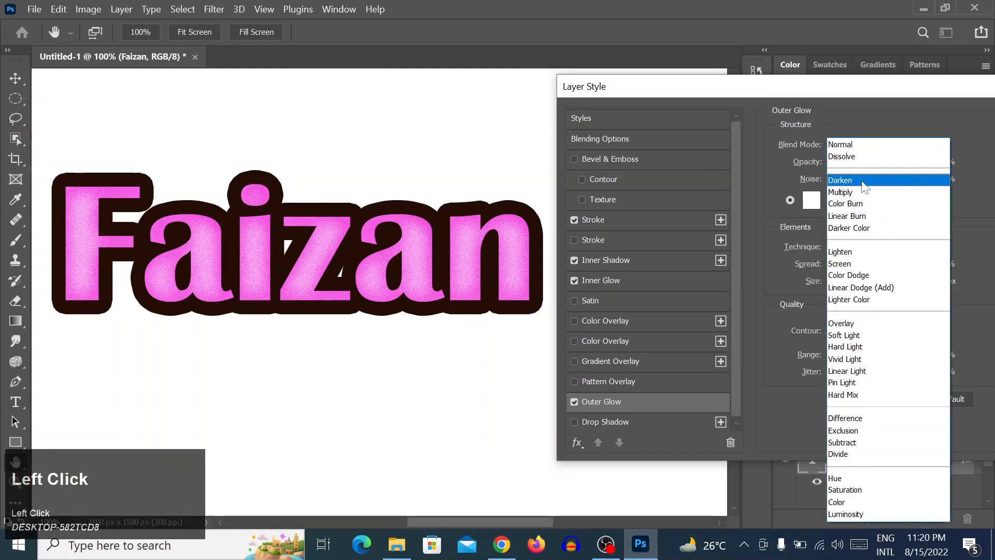
left_click(855, 148)
left_click(886, 160)
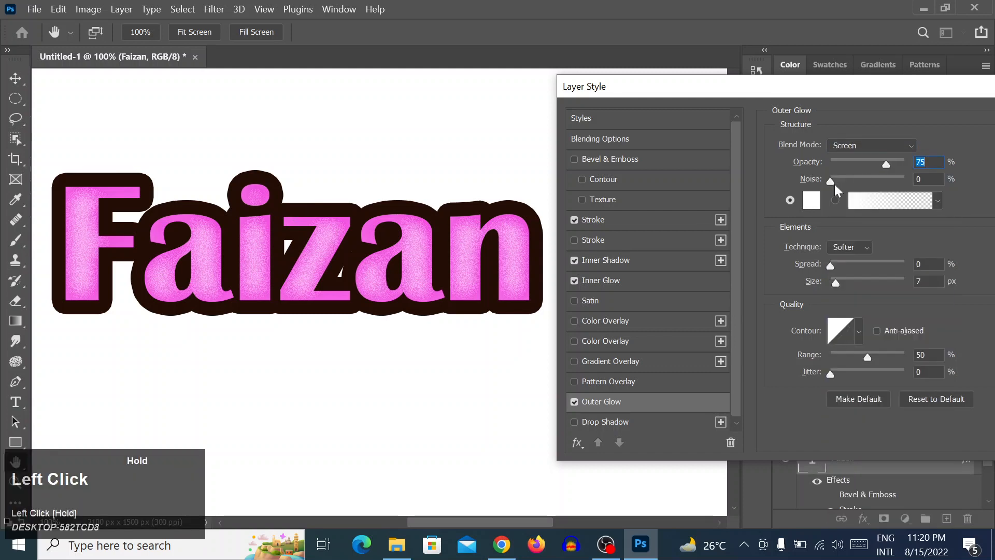
left_click_drag(832, 183, 859, 182)
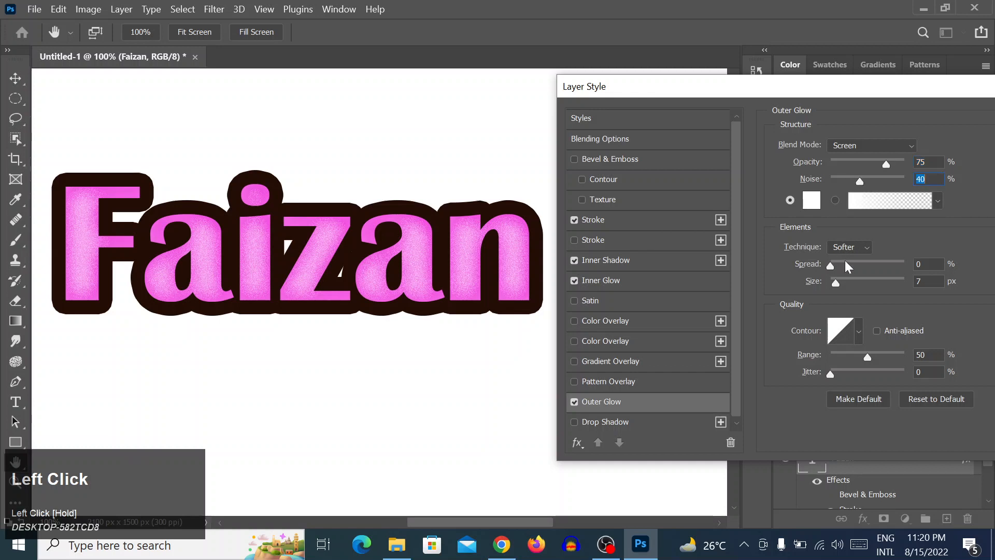
left_click_drag(831, 265, 863, 282)
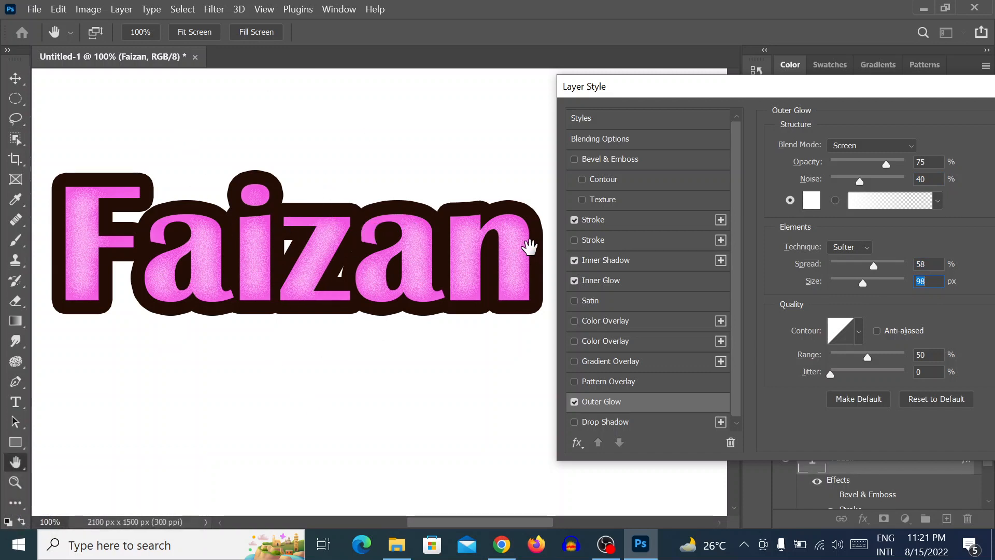
Step: Turn off the Stroke, set Outer Glow to 100% range, 52% jitter, 90% spread, 250 px size and 83% opacity, and apply the styles
left_click(572, 219)
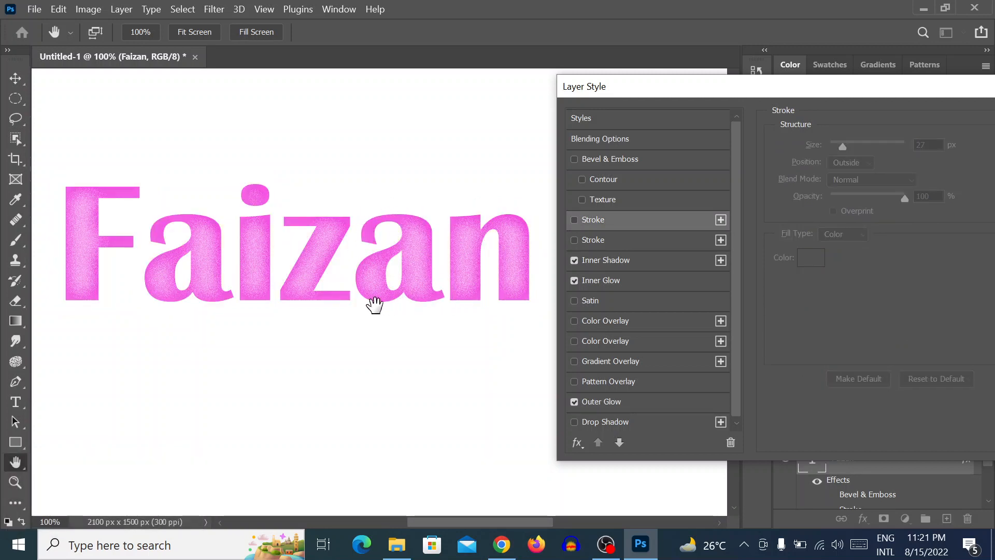
left_click(622, 400)
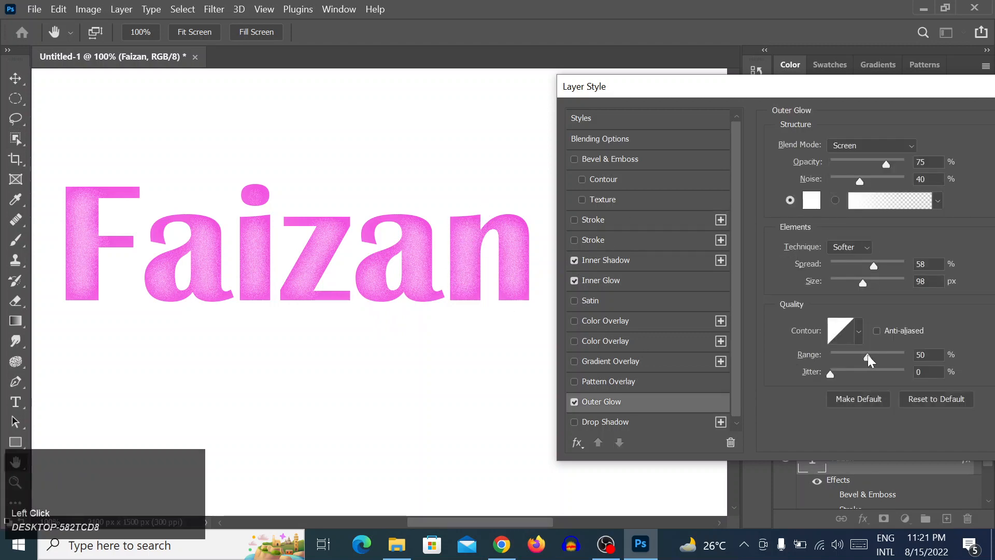
left_click_drag(868, 355, 910, 354)
left_click_drag(836, 373, 870, 373)
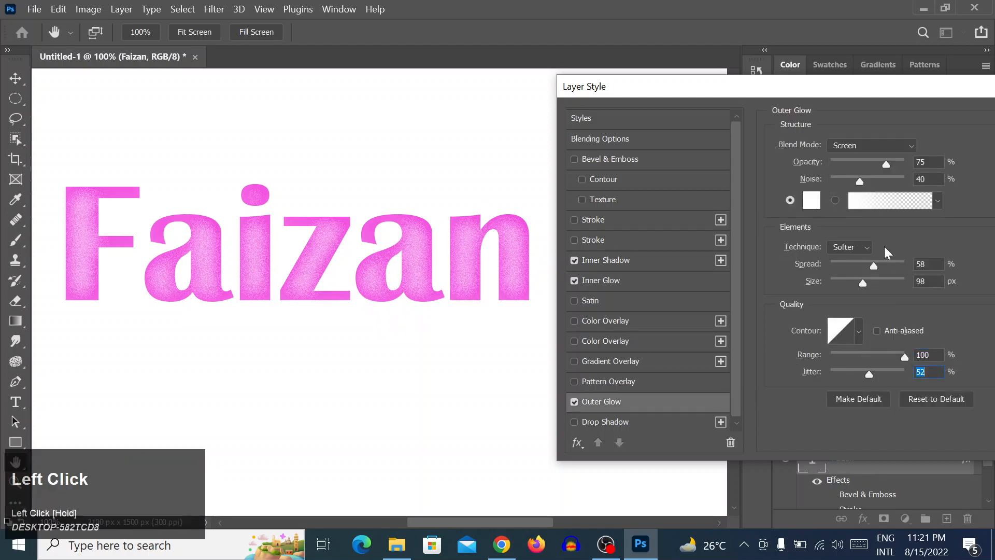
left_click_drag(875, 266, 897, 265)
left_click_drag(836, 280, 891, 283)
left_click_drag(894, 163, 891, 163)
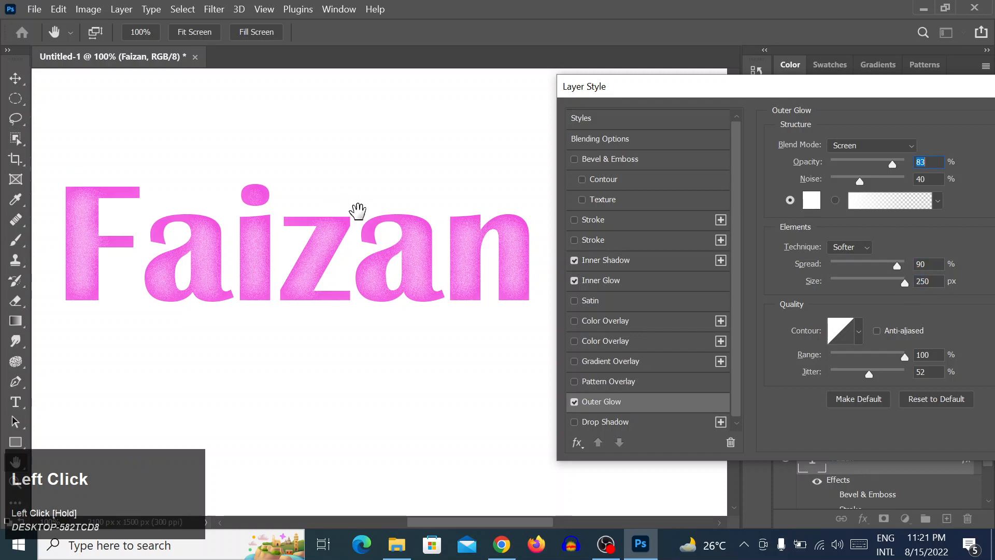
left_click_drag(860, 92, 757, 93)
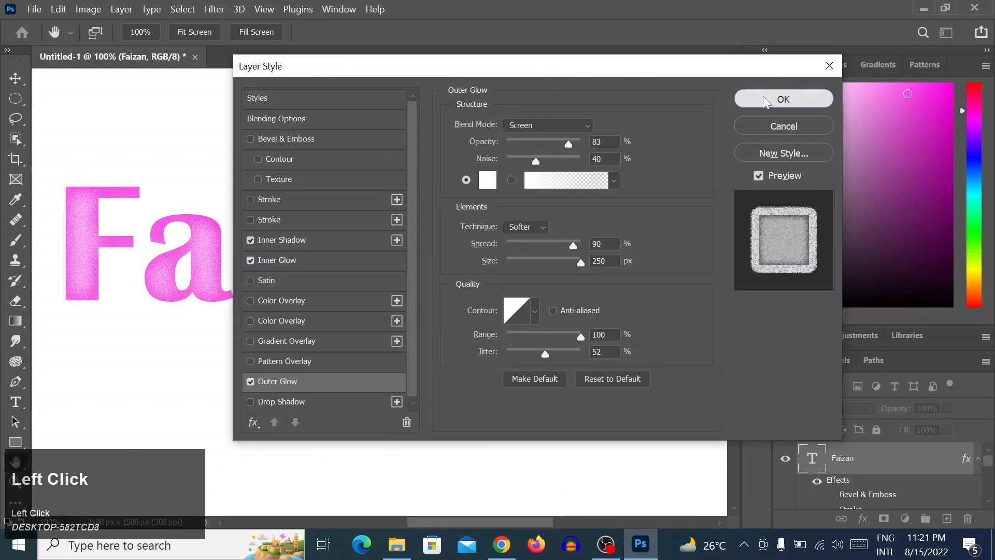
left_click(763, 96)
Step: Add a new layer directly above the Background and fill it with black
left_click(988, 502)
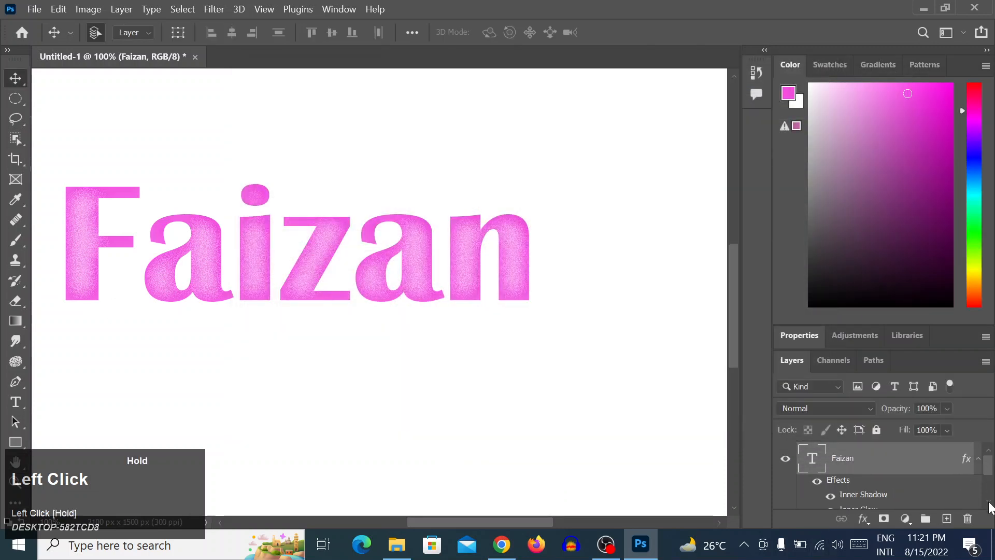
left_click_drag(988, 472, 964, 499)
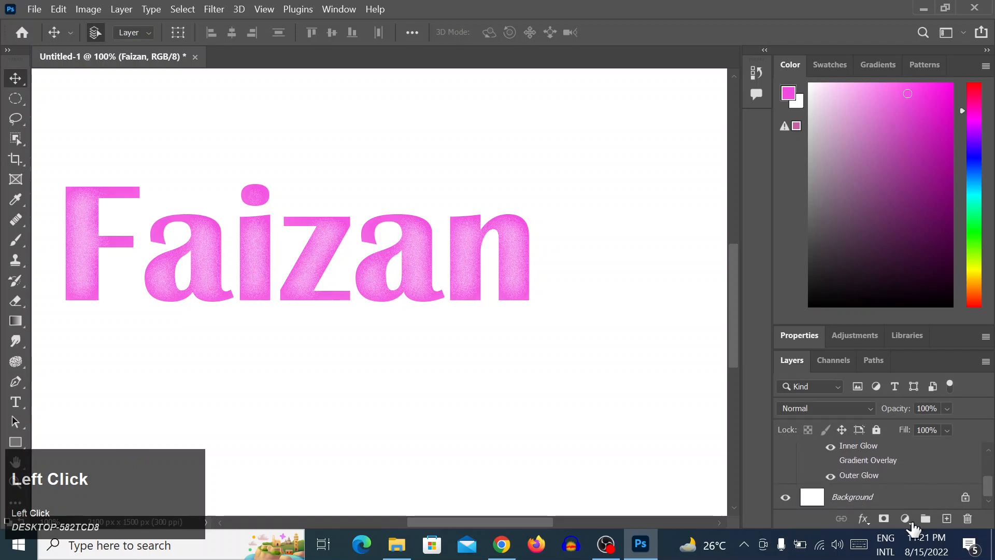
left_click(905, 498)
left_click(947, 519)
key("alt")
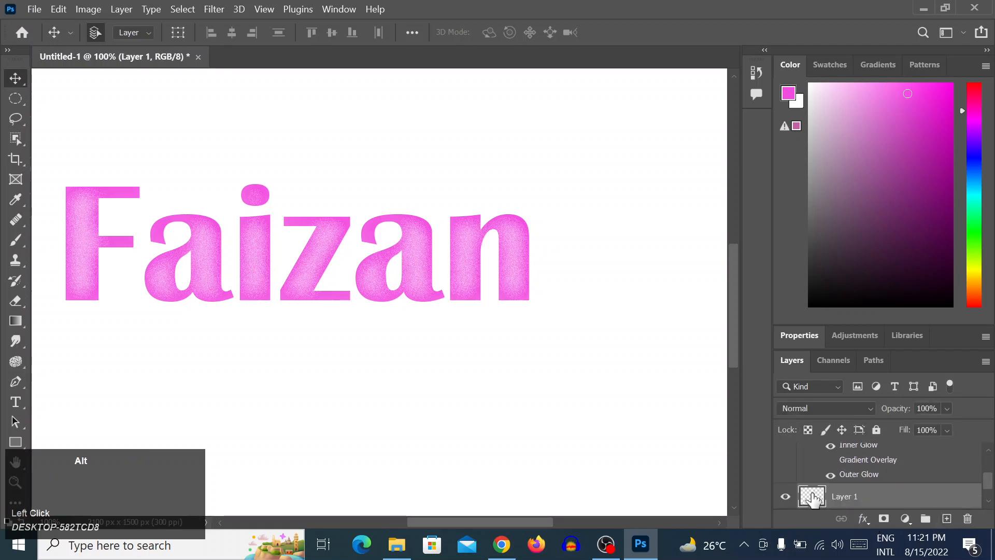
key("d")
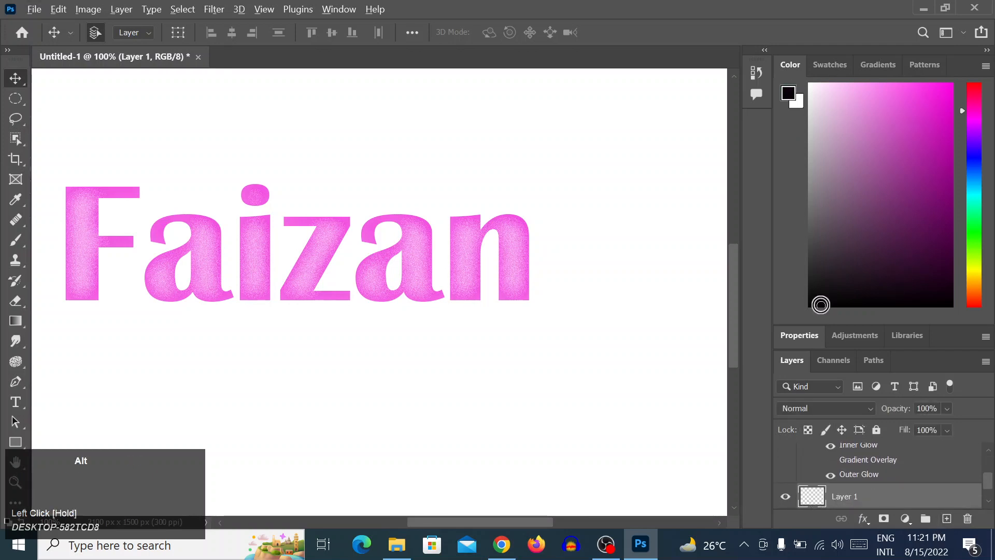
key("alt+BackSpace")
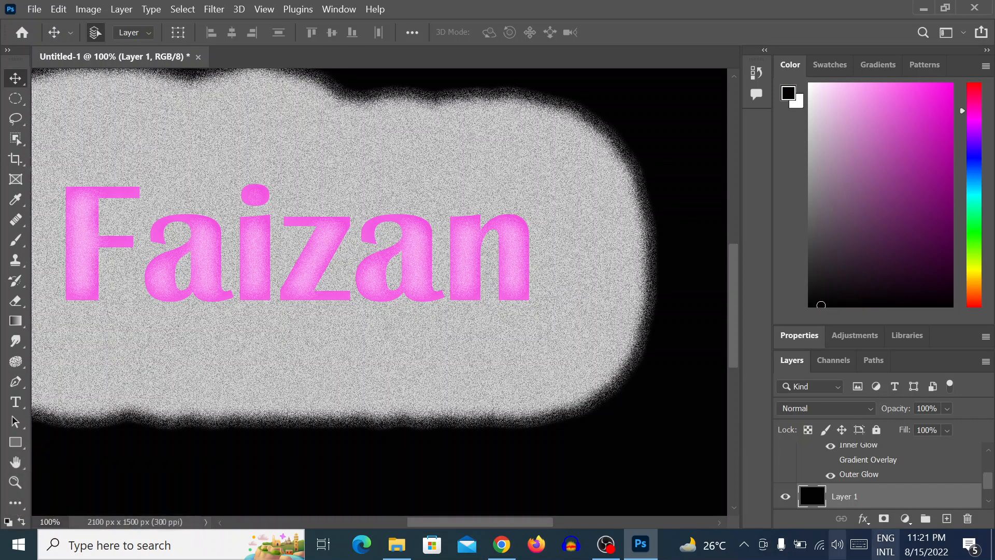
Step: Reopen the text layer's Outer Glow settings, moving the Layer Style dialog away from the text
scroll(875, 480, "up", 2)
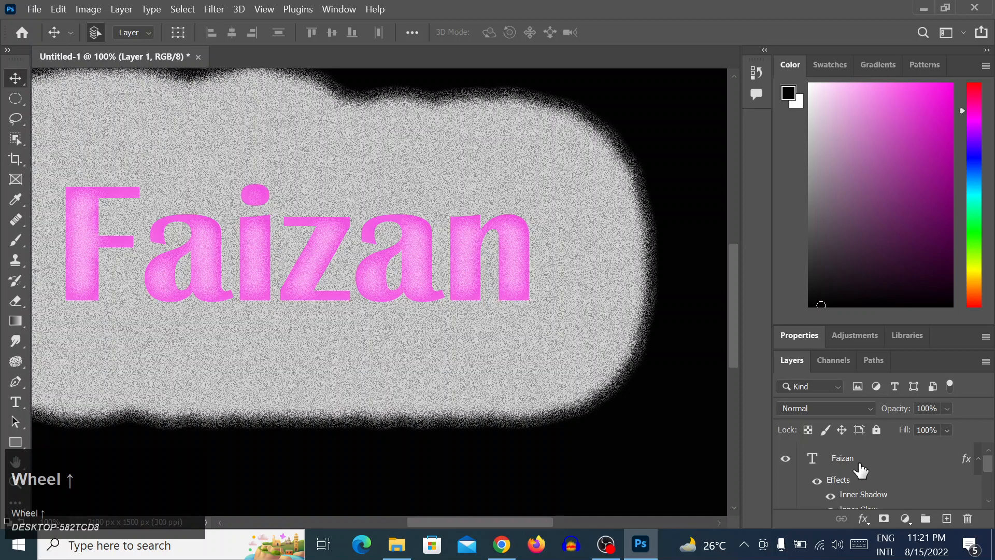
left_click(846, 483)
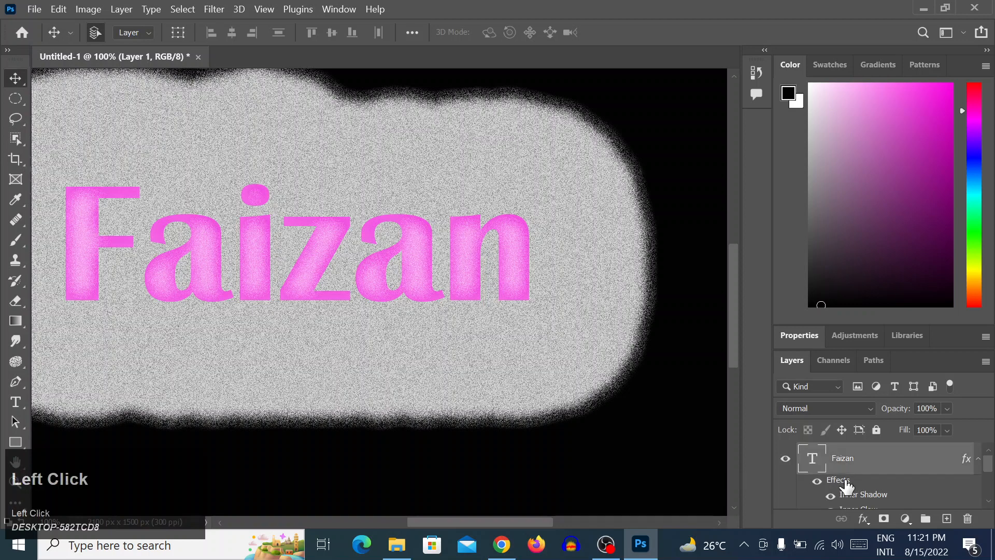
double_click(869, 460)
left_click_drag(585, 68, 815, 63)
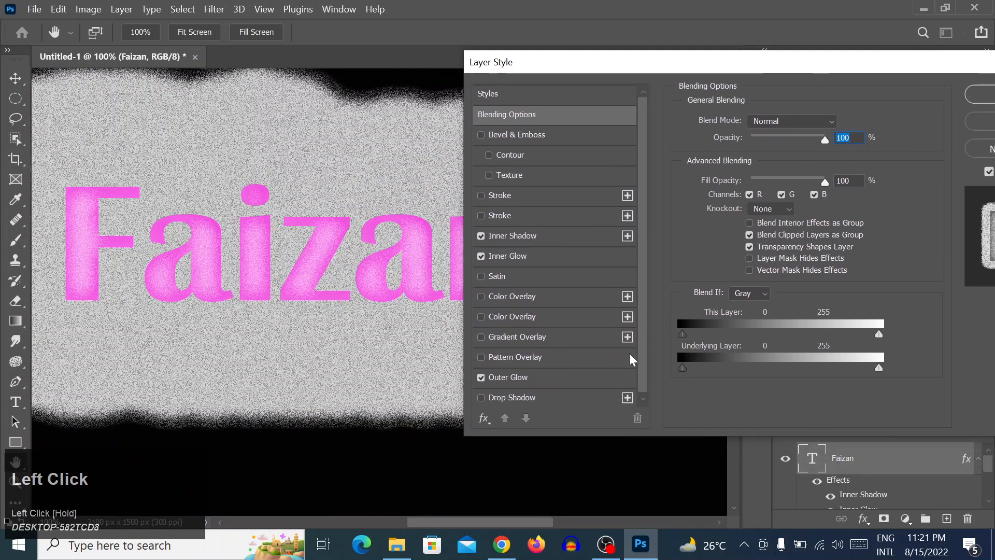
scroll(547, 322, "down", 1)
left_click(540, 377)
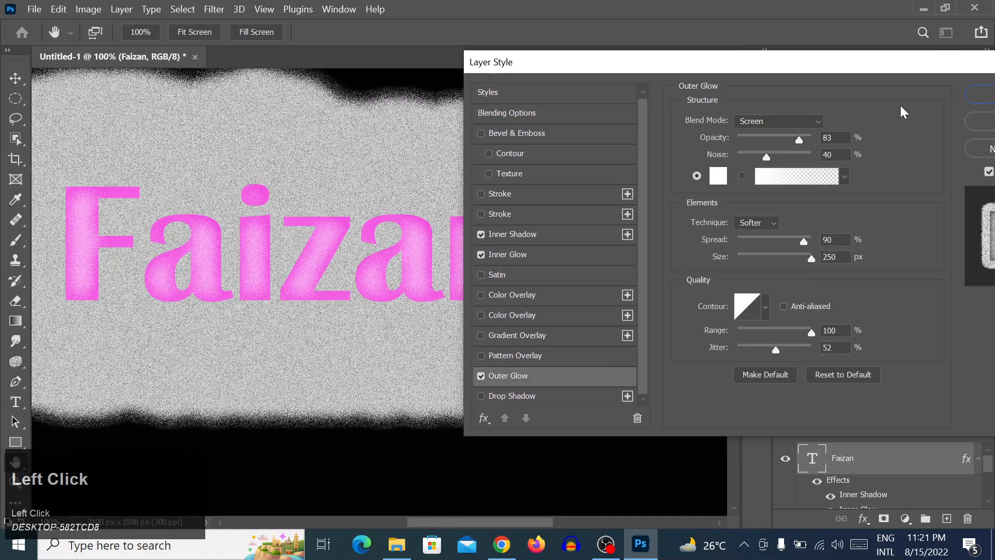
Step: Tune the Outer Glow to 85% opacity, 0% noise, 17% spread, 27 px size and 60% range, with Screen blending
left_click_drag(768, 141, 751, 142)
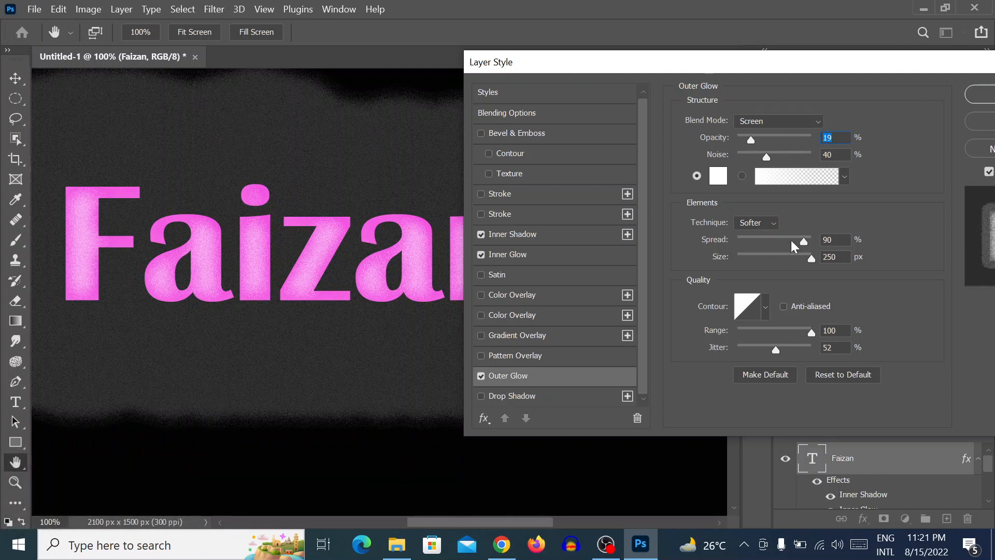
left_click_drag(792, 242, 751, 254)
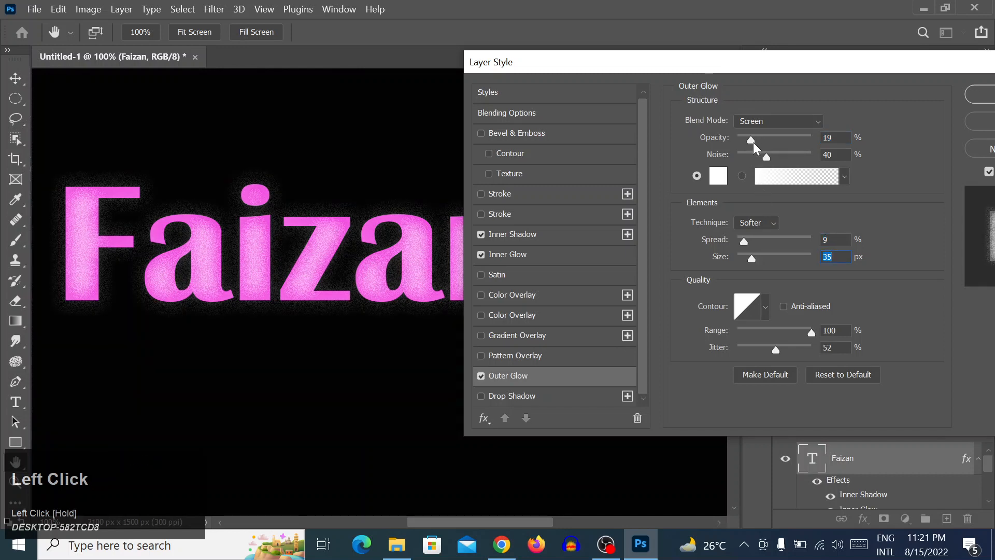
left_click_drag(766, 158, 804, 138)
left_click(766, 122)
left_click(767, 122)
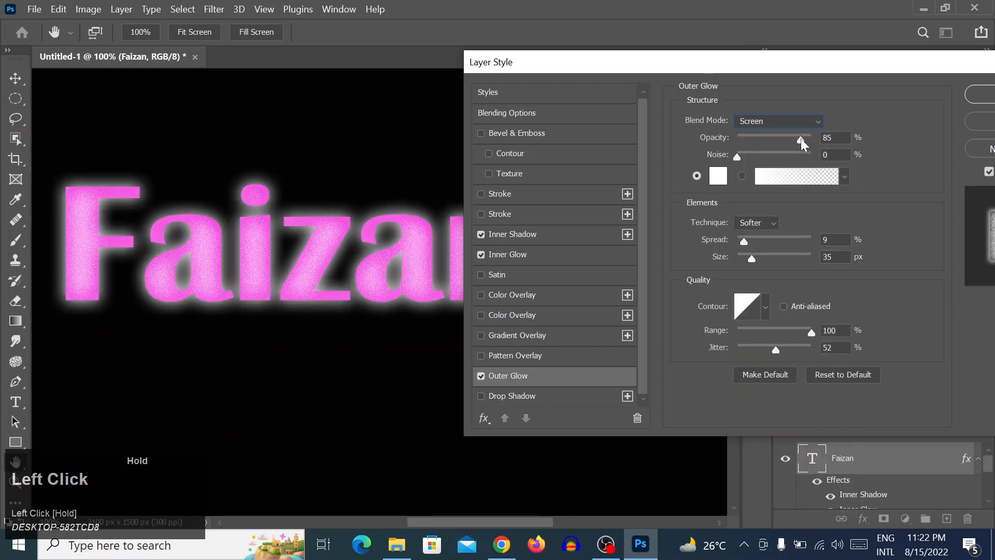
left_click_drag(743, 242, 750, 259)
left_click(750, 243)
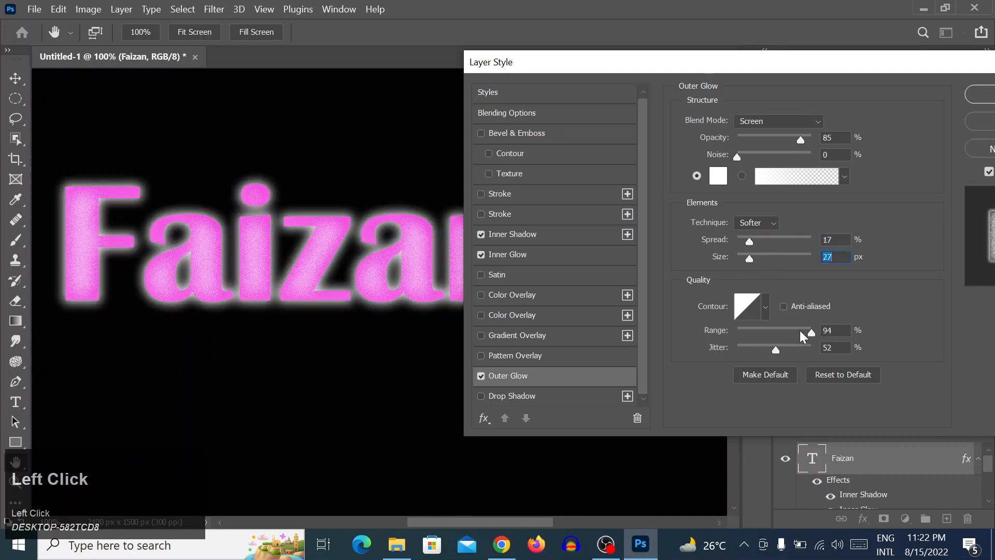
mouse_move(800, 331)
left_mouse_down()
mouse_move(761, 335)
mouse_move(782, 337)
left_mouse_up()
Step: Preview the glow with the Pattern Overlay, switch that overlay off again, and enable the Gradient Overlay instead
left_click(481, 356)
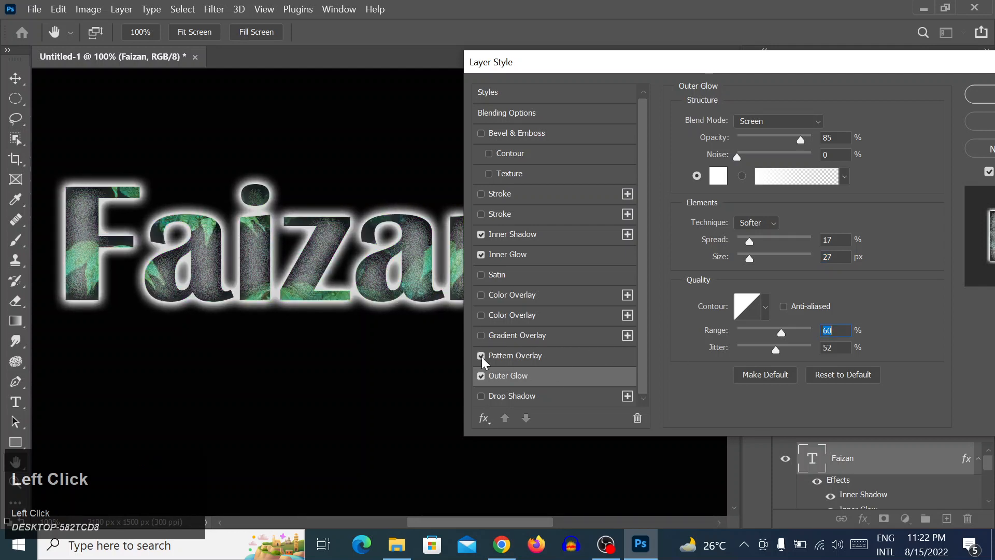
left_click(481, 357)
left_click(480, 338)
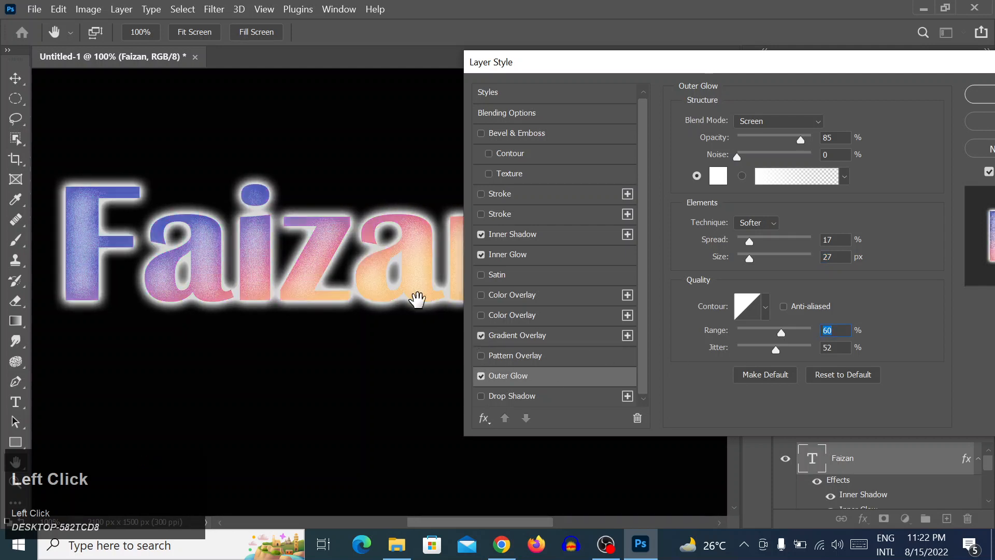
Step: Set the Outer Glow color to light red ff8f8f
left_click(714, 176)
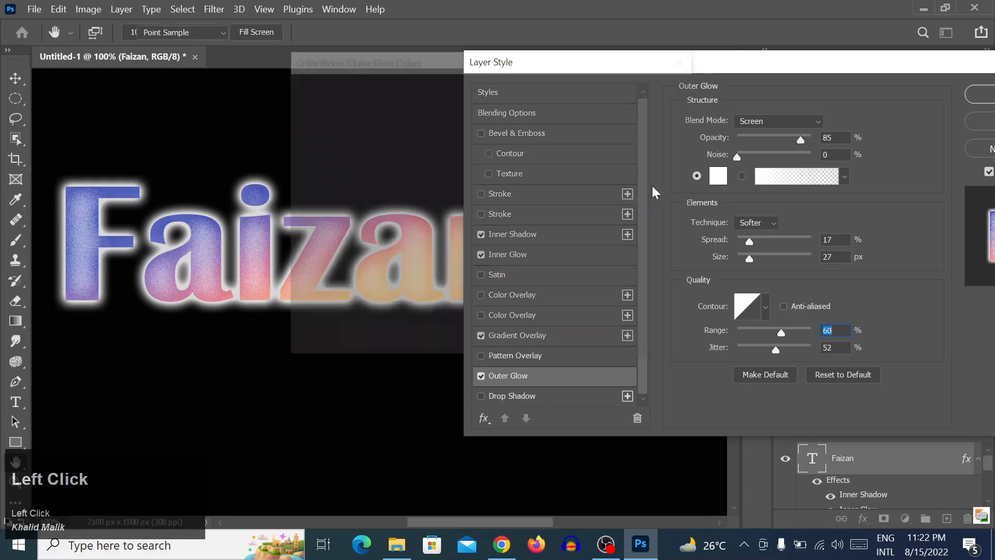
left_click_drag(345, 138, 382, 96)
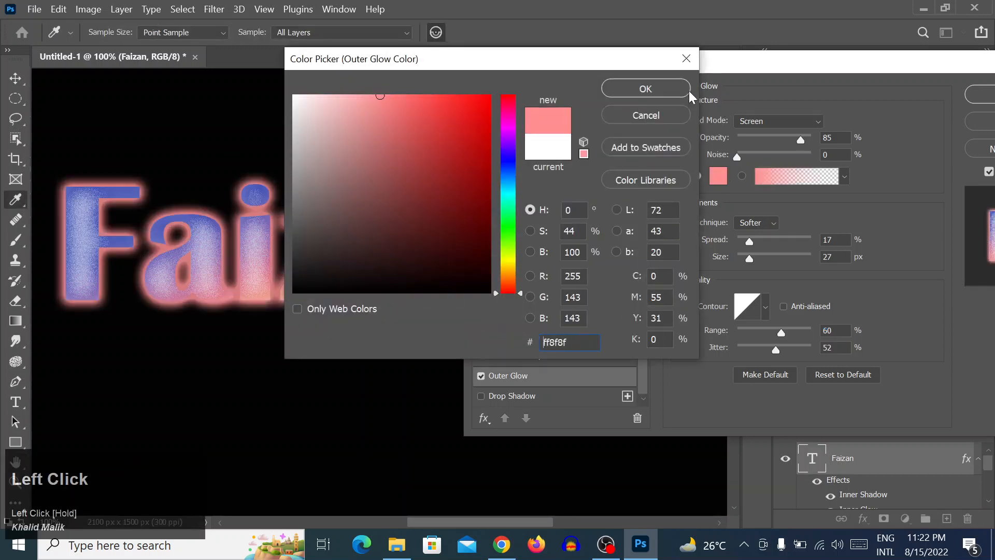
left_click(643, 89)
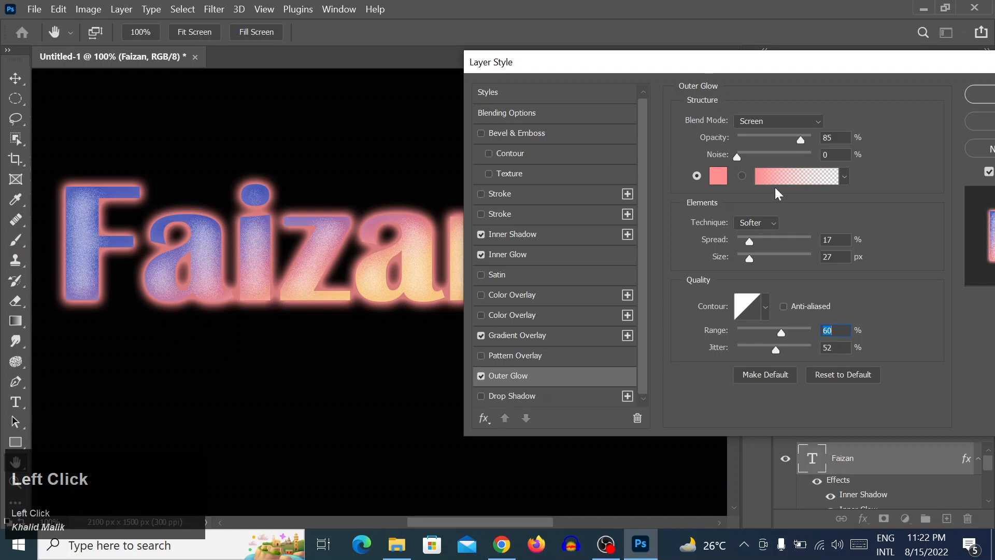
Step: Switch the Outer Glow to a gradient fill, try the Purple_02 and Purple_10 presets, and apply Purple_14
left_click(741, 176)
left_click(758, 176)
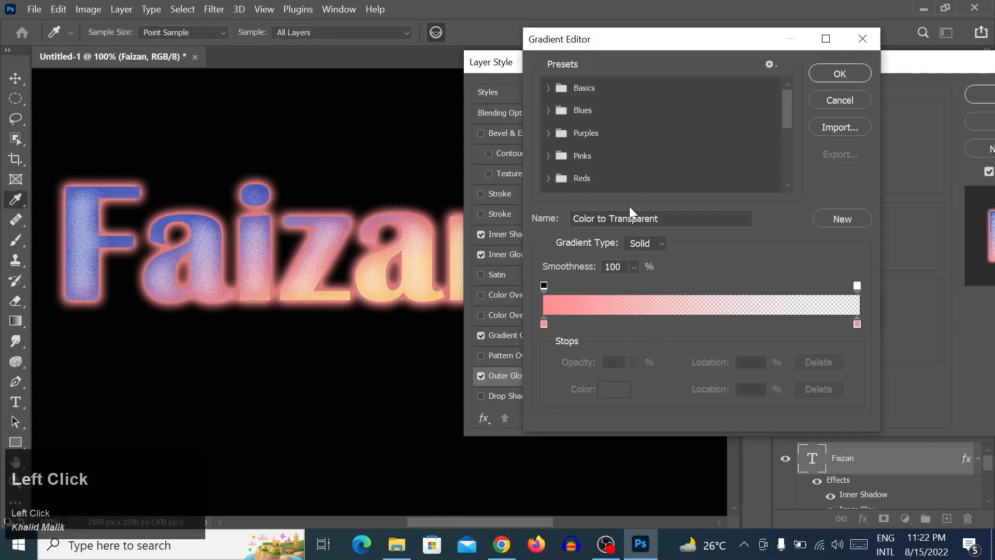
left_click(554, 134)
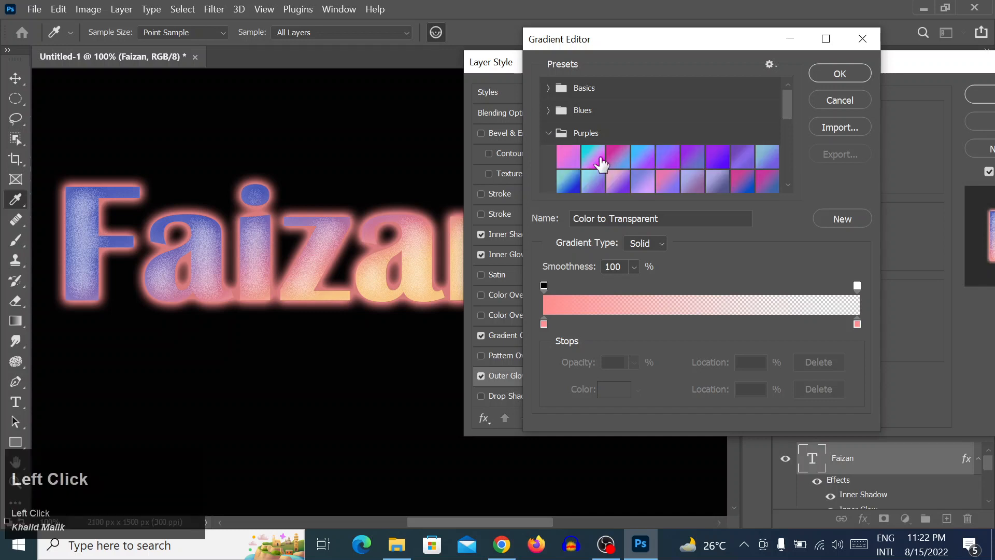
left_click(601, 159)
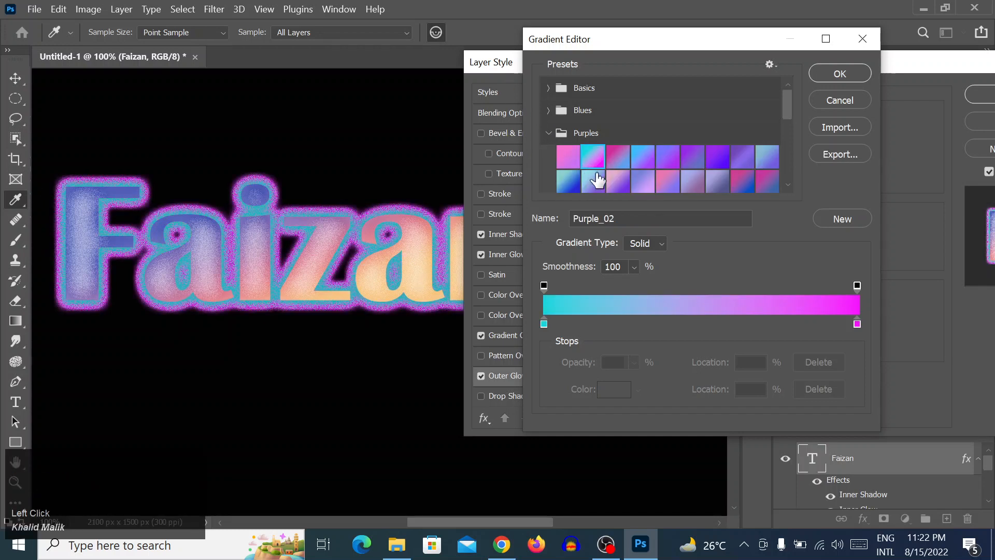
left_click(573, 179)
scroll(643, 158, "down", 1)
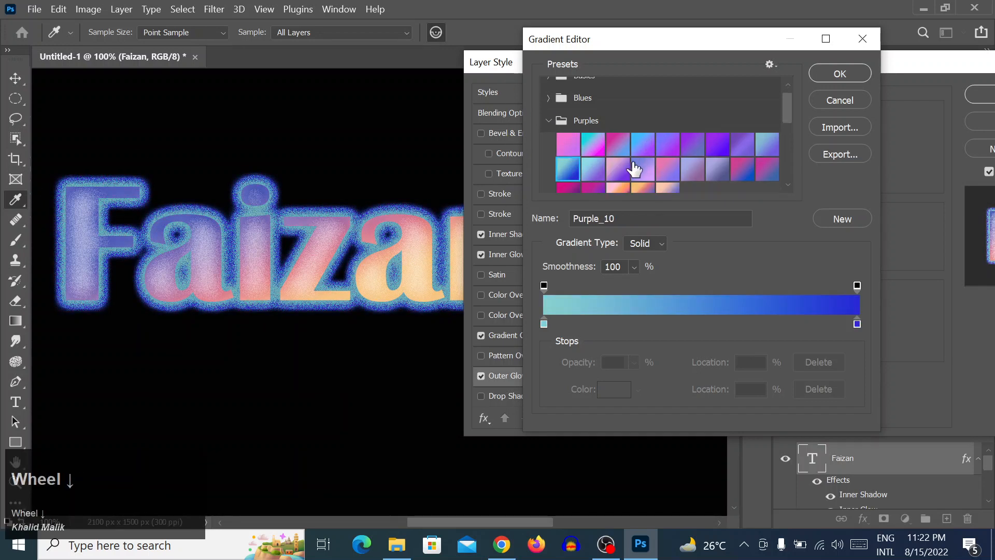
left_click(668, 170)
left_click(860, 75)
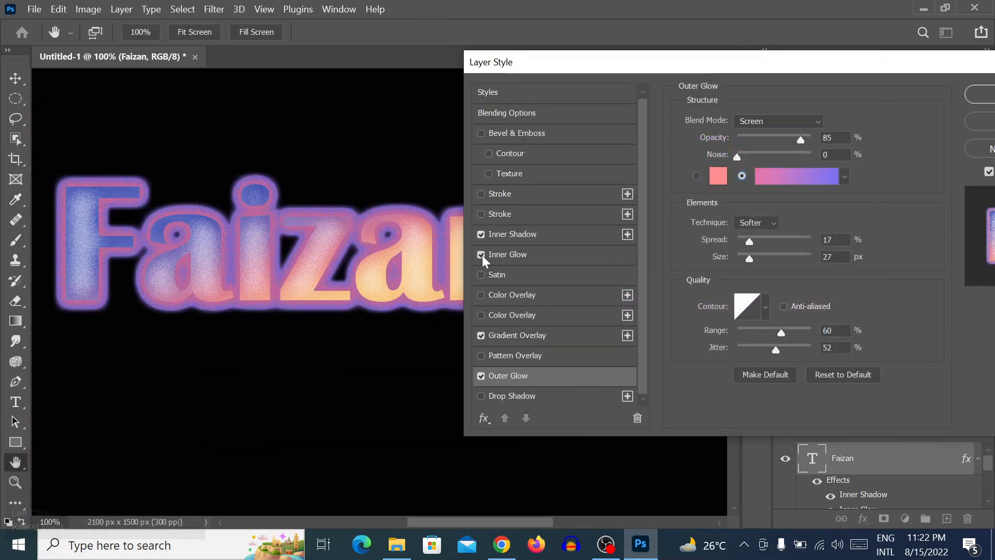
Step: Toggle the Inner Shadow, Gradient Overlay and Inner Glow to compare their effect, leaving only the Inner Shadow disabled
left_click(481, 235)
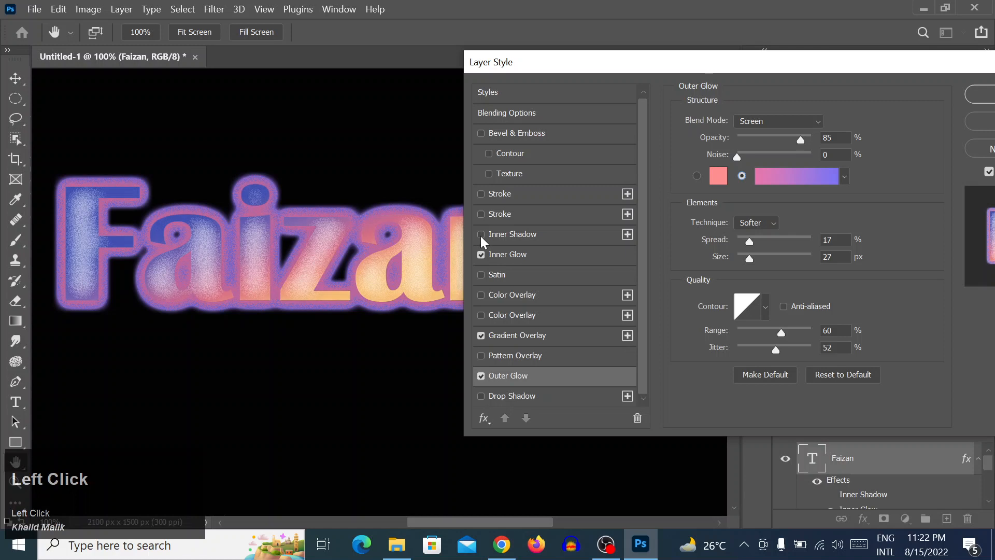
left_click(481, 235)
left_click(481, 335)
left_click(481, 335)
left_click(481, 254)
left_click(481, 255)
Step: Return to the Outer Glow settings and set 96% opacity, 8% spread and 21 px size
scroll(486, 256, "up", 1)
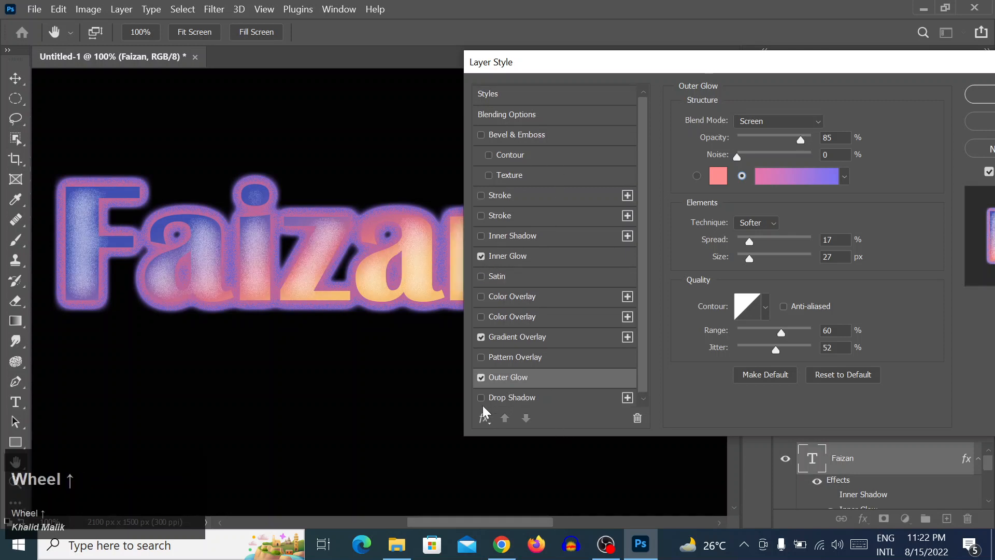
scroll(511, 362, "down", 1)
left_click(526, 375)
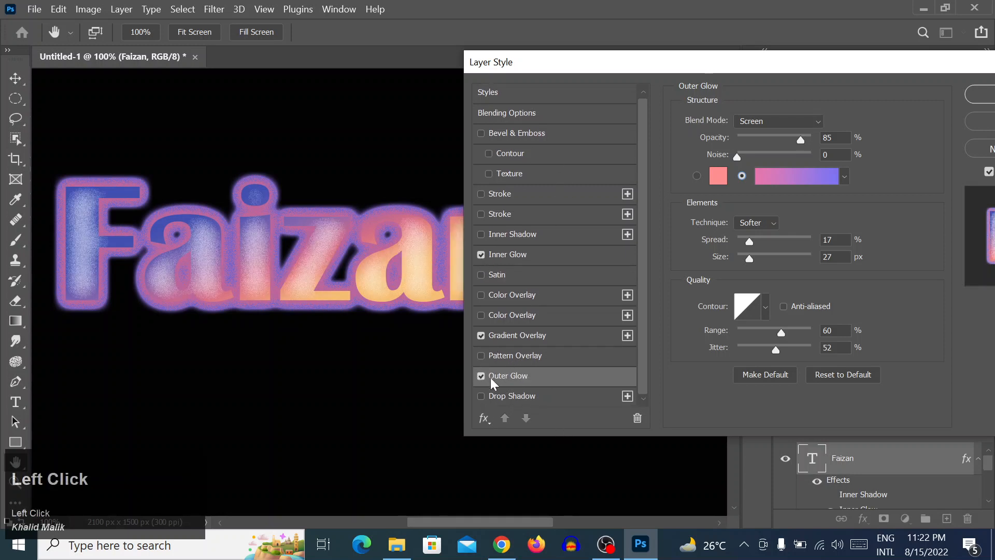
scroll(511, 381, "down", 1)
left_click(481, 397)
left_click(484, 377)
left_click(507, 375)
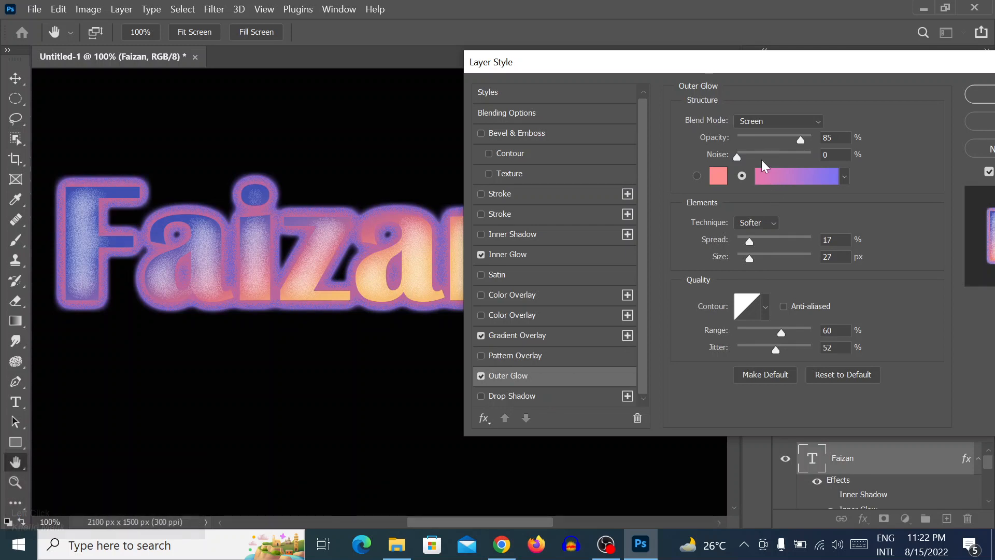
mouse_move(800, 139)
left_mouse_down()
mouse_move(746, 142)
mouse_move(810, 146)
left_mouse_up()
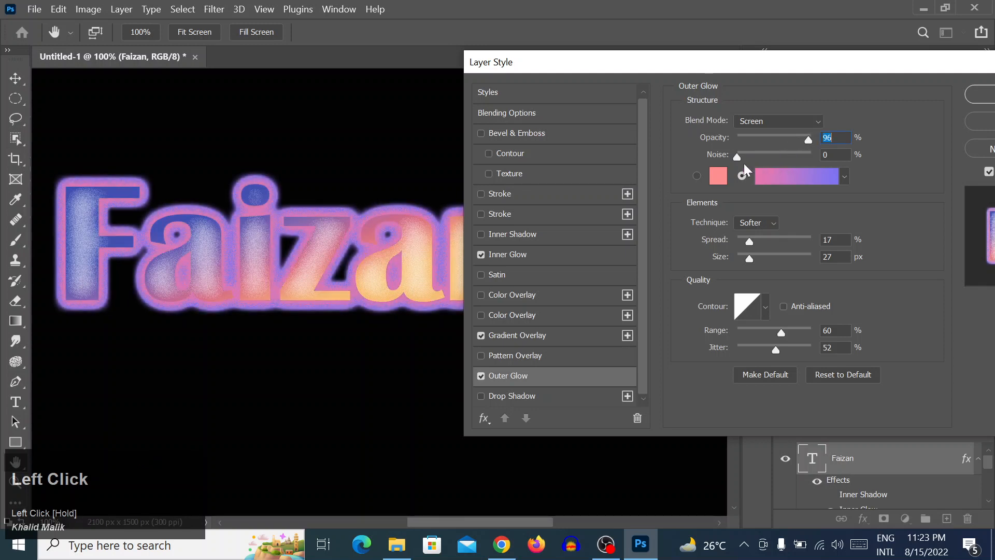
left_click_drag(749, 241, 749, 259)
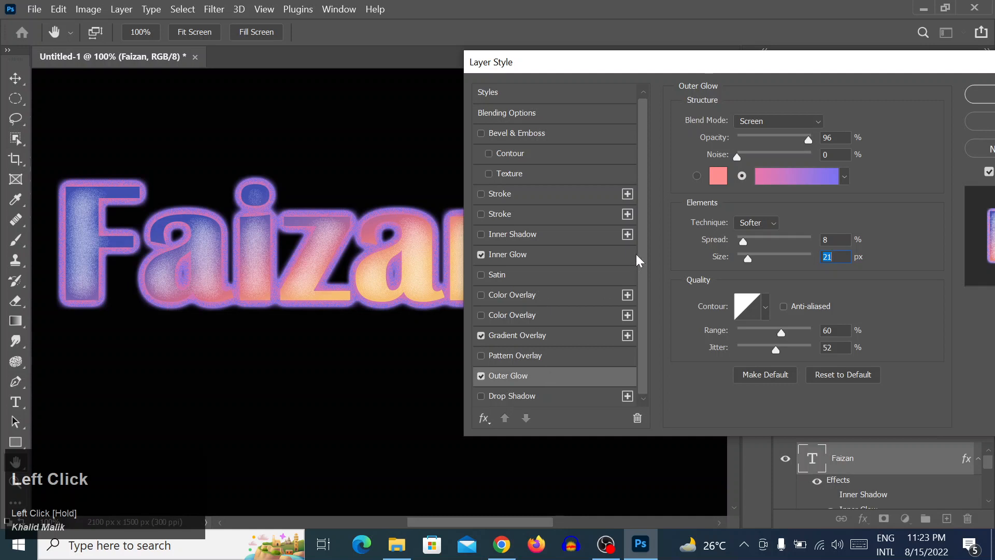
left_click_drag(642, 294, 667, 226)
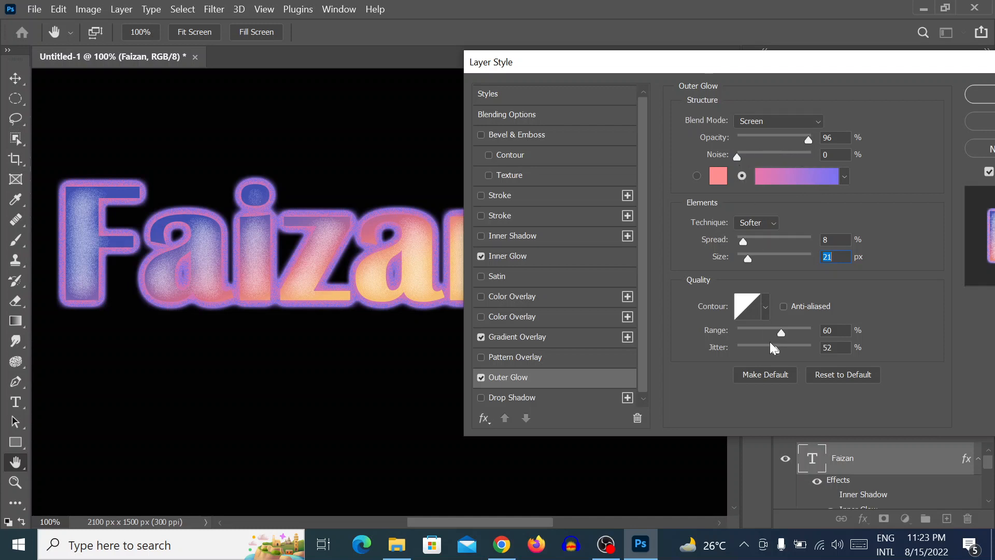
Step: Shape a custom wave contour for the Outer Glow, with its upper point at 23% input and 68% output
left_click(758, 301)
left_click_drag(559, 260, 568, 282)
left_click_drag(592, 228, 647, 294)
left_click_drag(567, 280, 524, 205)
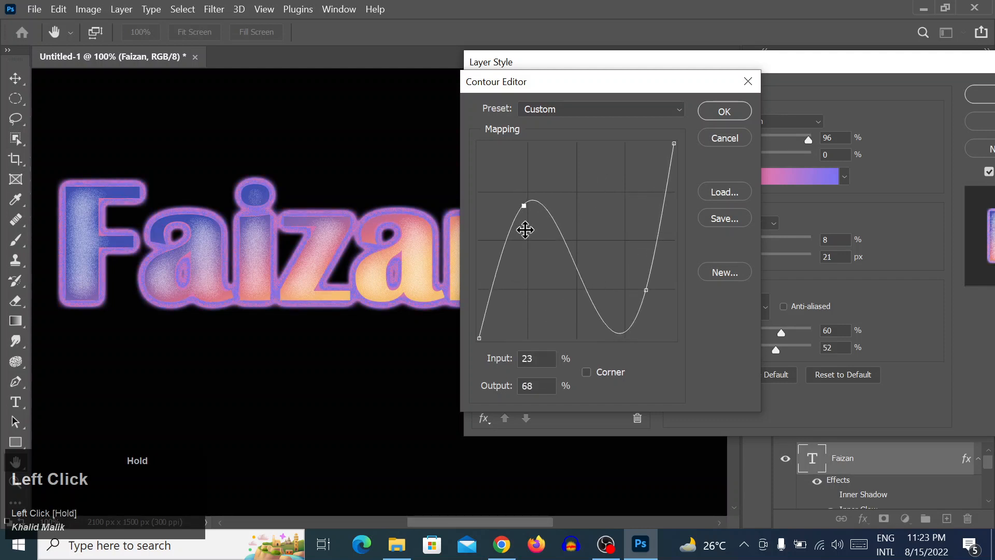
left_click(750, 112)
Step: Apply the Rolling Slope - Descending preset as the Outer Glow's contour
left_click(745, 306)
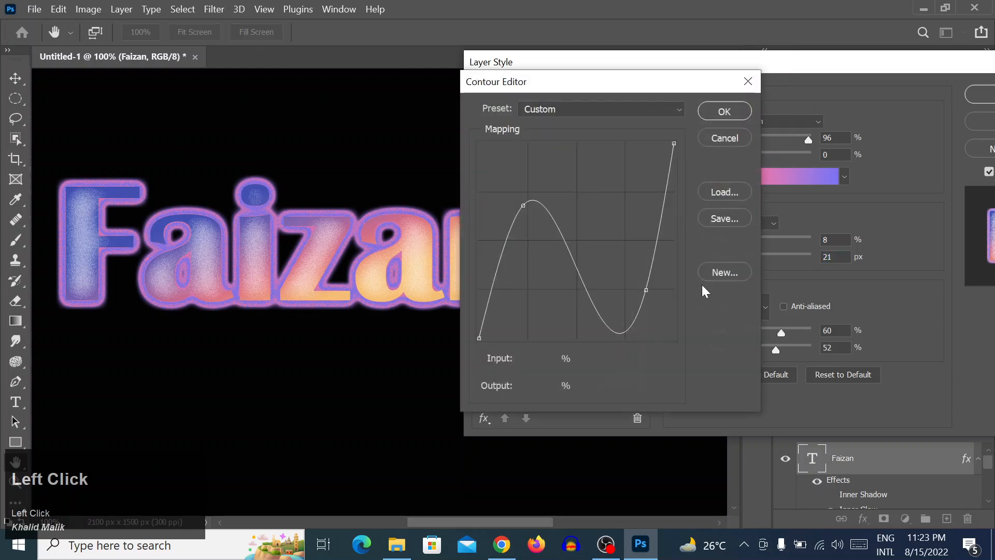
left_click(575, 109)
left_click(609, 297)
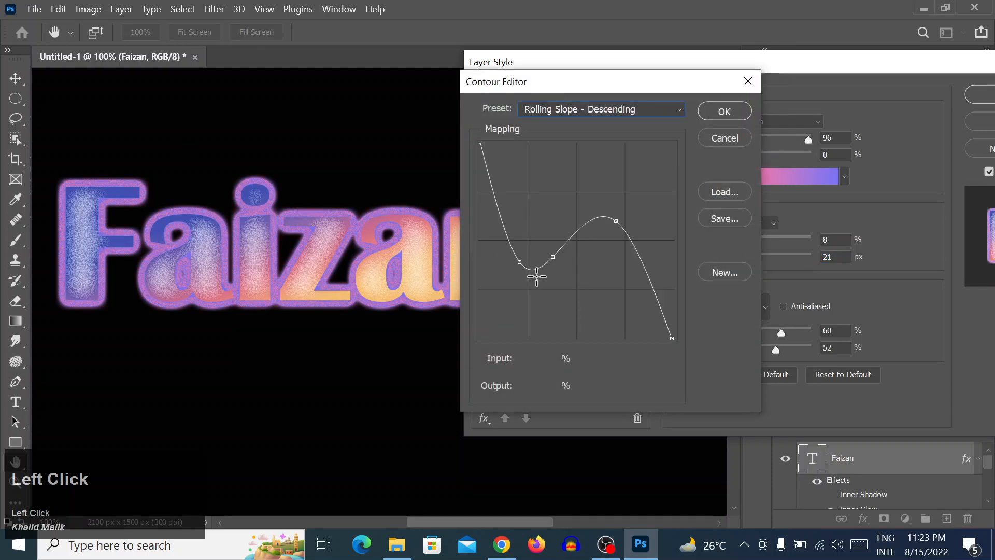
left_click(732, 113)
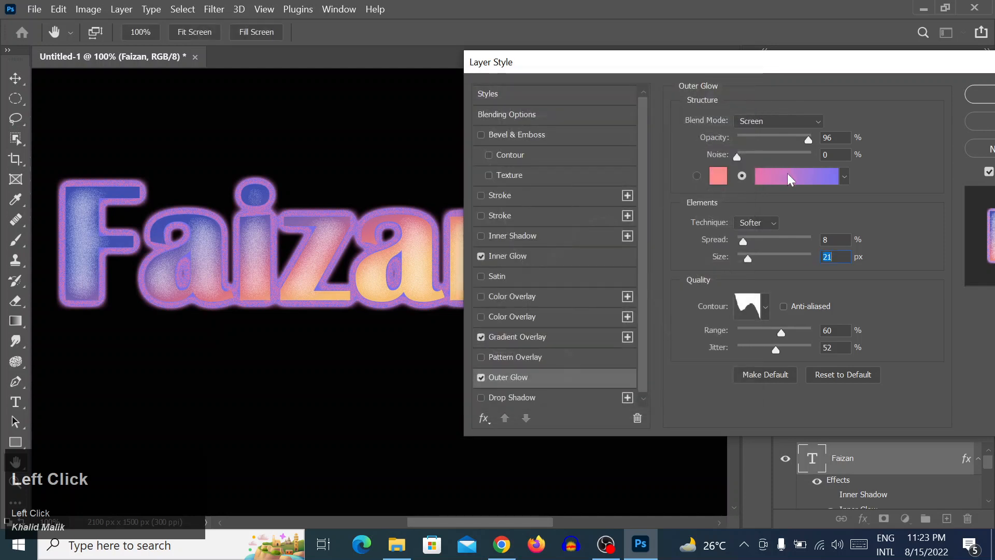
Step: Change the Outer Glow's gradient to the Pink_02 preset
left_click(760, 183)
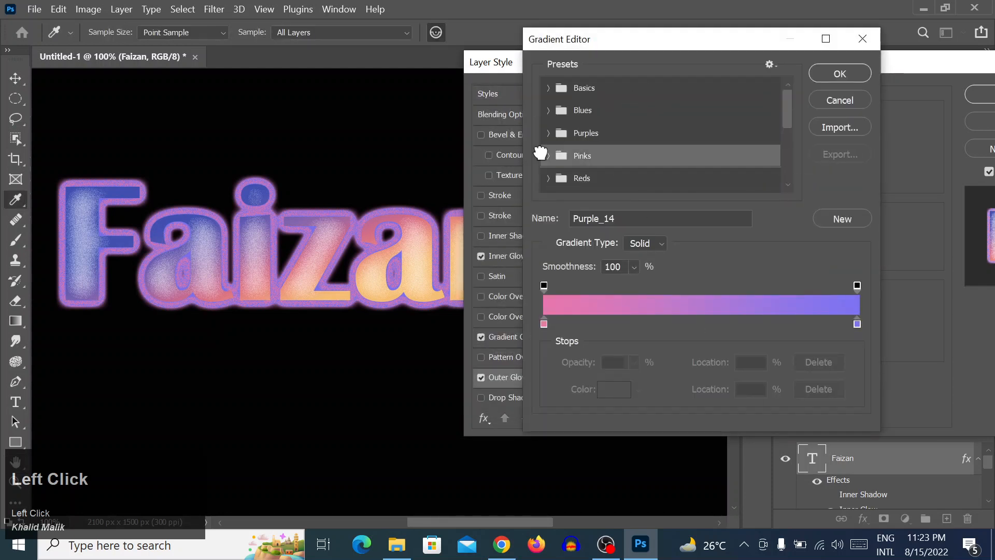
left_click(570, 158)
left_click(601, 181)
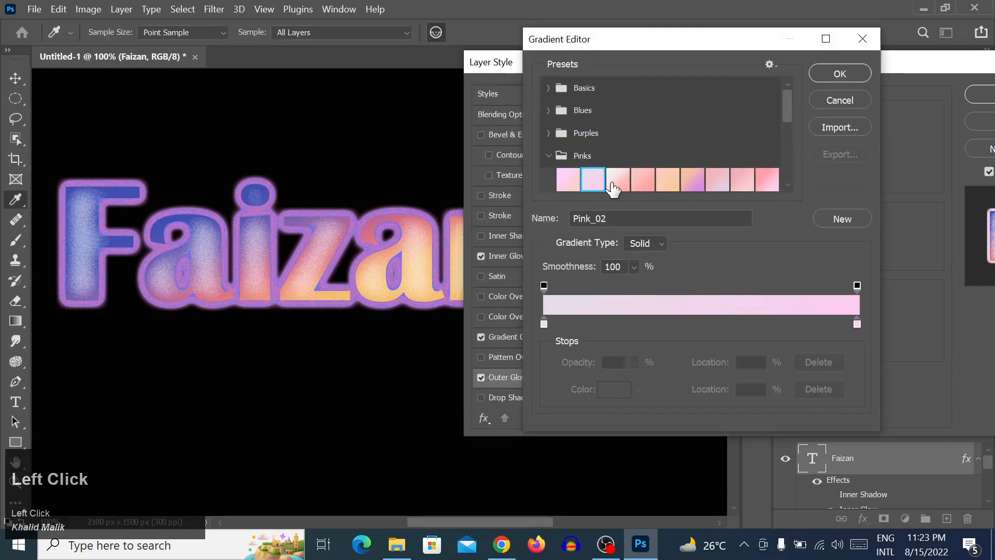
left_click(832, 74)
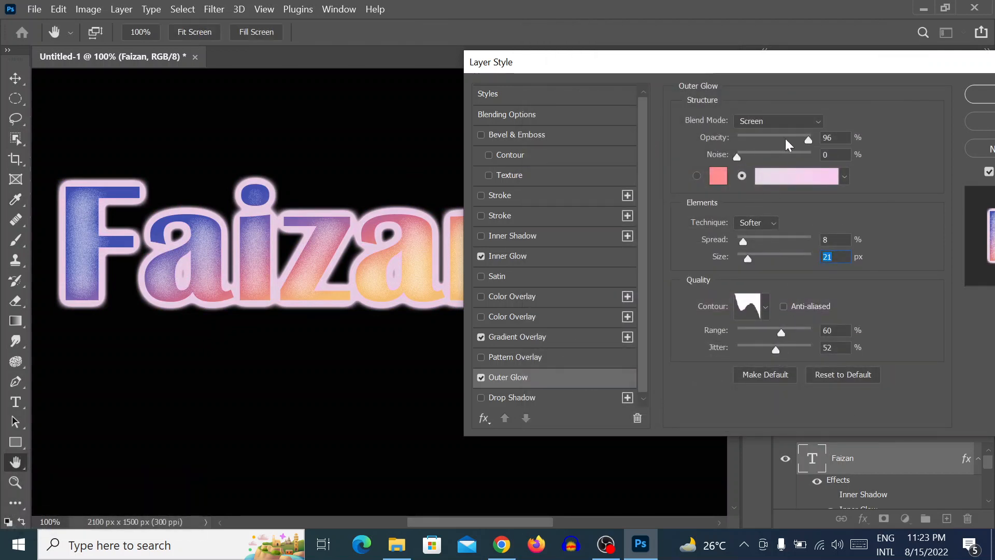
Step: Set the Outer Glow to 100% opacity, 0% spread and 16 px size, and disable the effect
left_click_drag(795, 138, 835, 136)
mouse_move(744, 260)
left_mouse_down()
mouse_move(752, 243)
mouse_move(808, 243)
mouse_move(745, 263)
mouse_move(742, 242)
mouse_move(752, 241)
mouse_move(756, 260)
mouse_move(739, 260)
mouse_move(747, 260)
left_mouse_up()
left_click(481, 377)
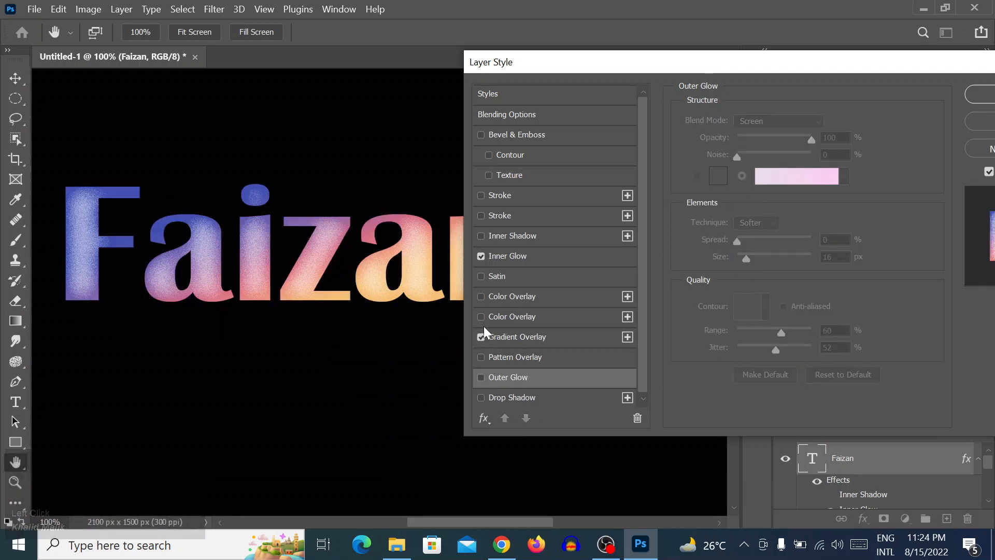
Step: Enable the Inner Shadow again and preview the upper Stroke effect on the text, leaving the Stroke disabled
left_click(481, 236)
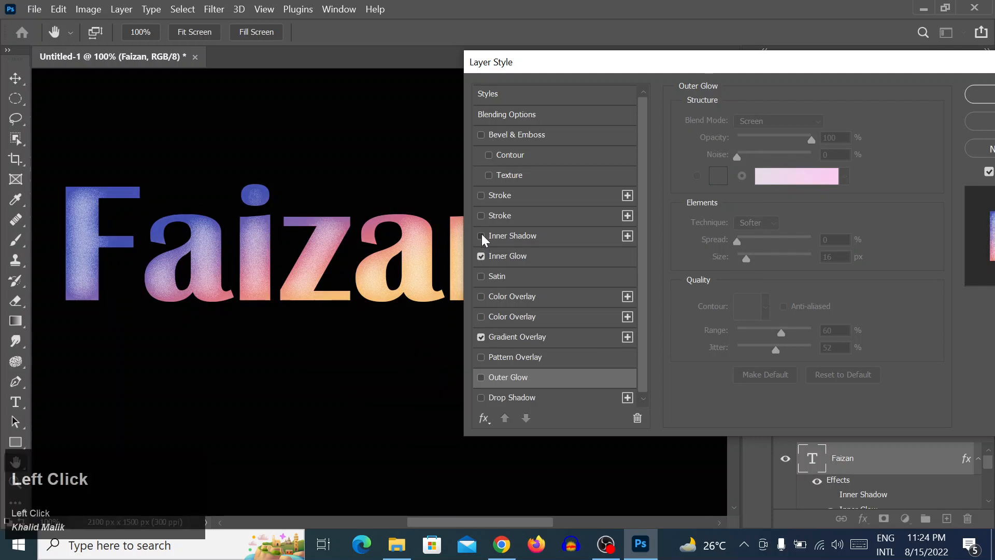
left_click(481, 234)
left_click(482, 238)
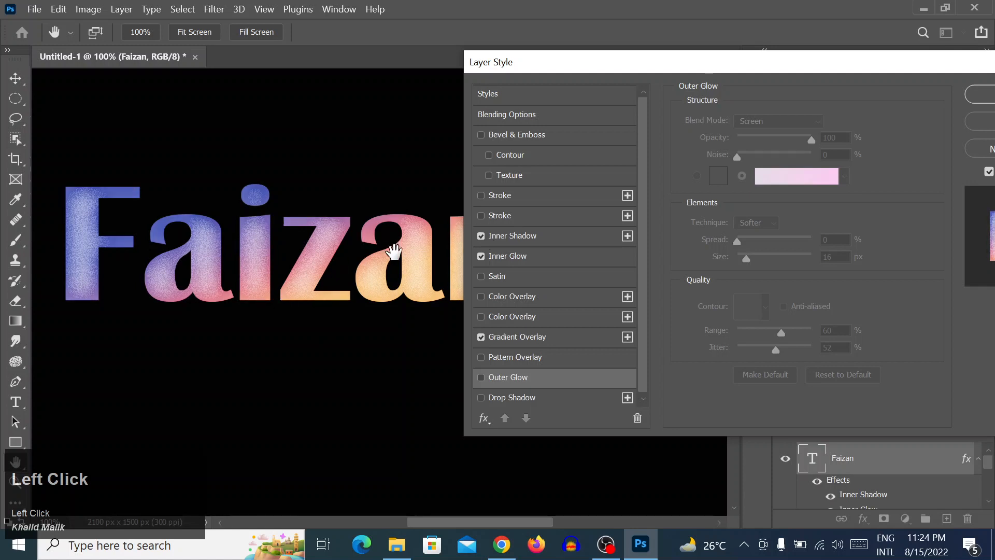
left_click(481, 195)
left_click(481, 195)
left_click_drag(677, 68, 429, 67)
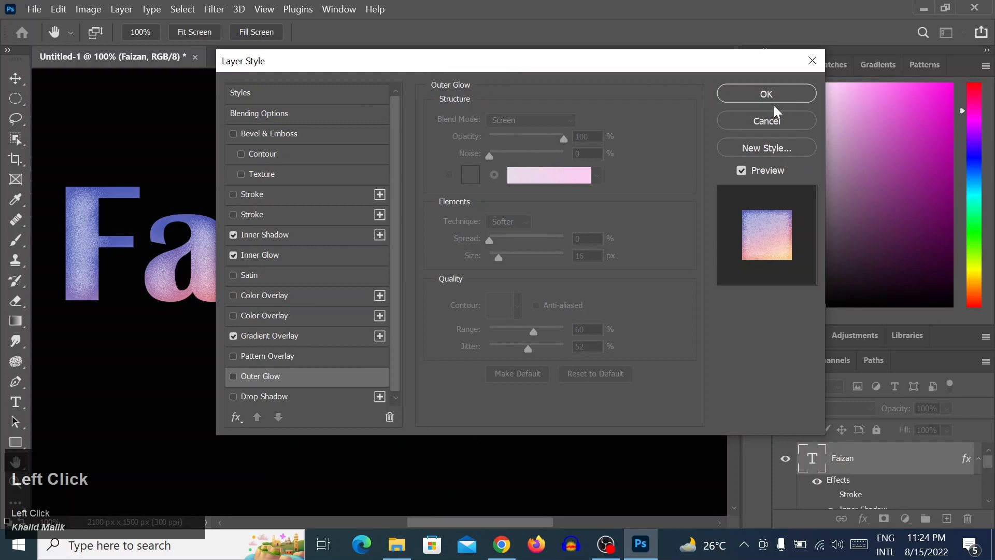
Step: Enable the Drop Shadow on the text layer and set its color to dark red
left_click(257, 396)
left_click_drag(508, 64, 704, 95)
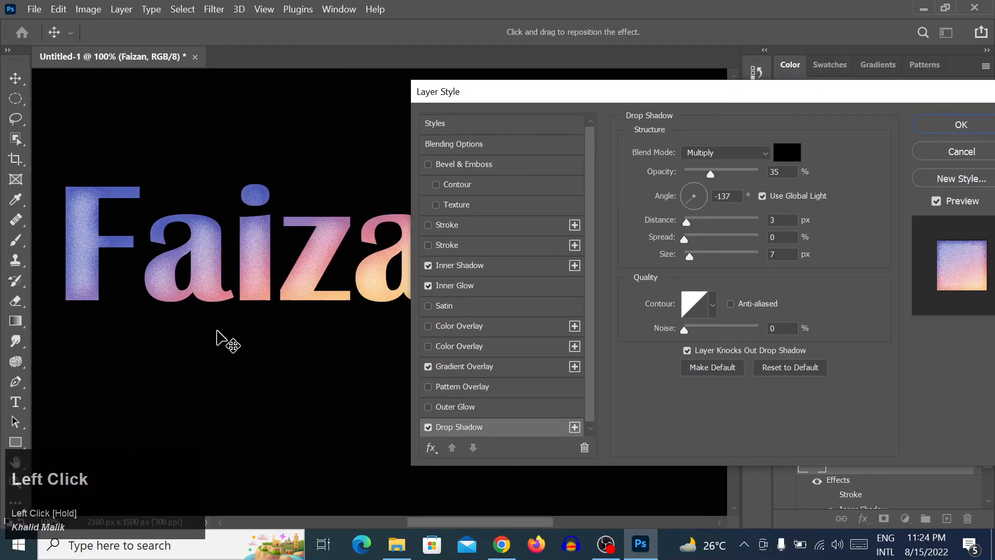
left_click_drag(918, 88, 564, 55)
left_click(433, 118)
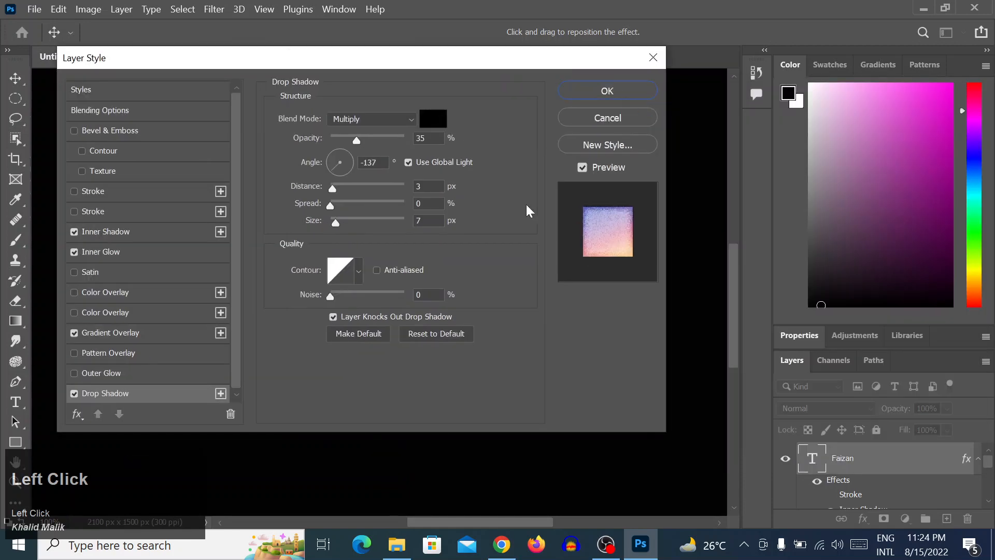
left_click(471, 172)
left_click(644, 88)
Step: Set the Drop Shadow to Normal blending, 100% opacity, 93° angle, 41 px distance, 3% spread and 70 px size, and apply the layer style
left_click_drag(365, 54, 689, 79)
left_click(684, 142)
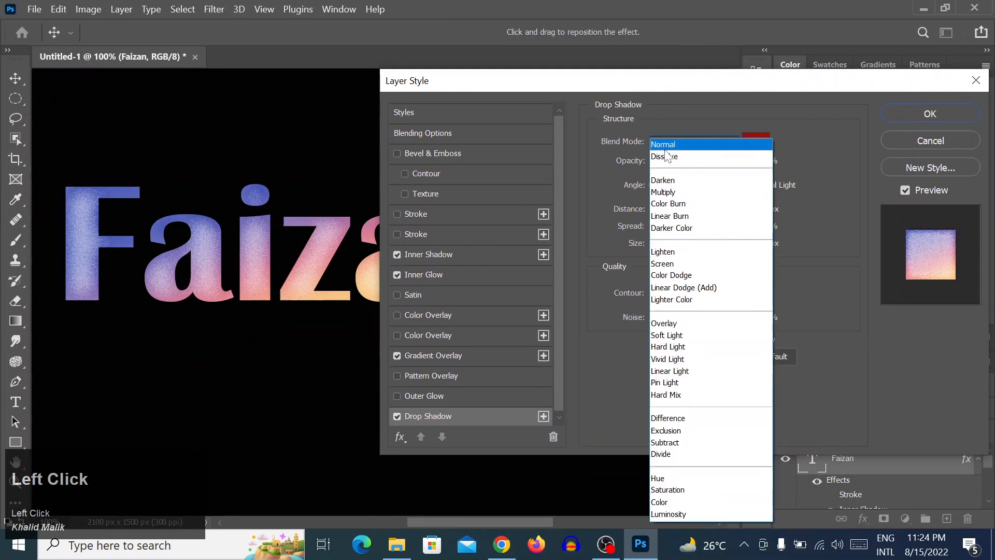
left_click(676, 143)
left_click_drag(612, 83, 591, 73)
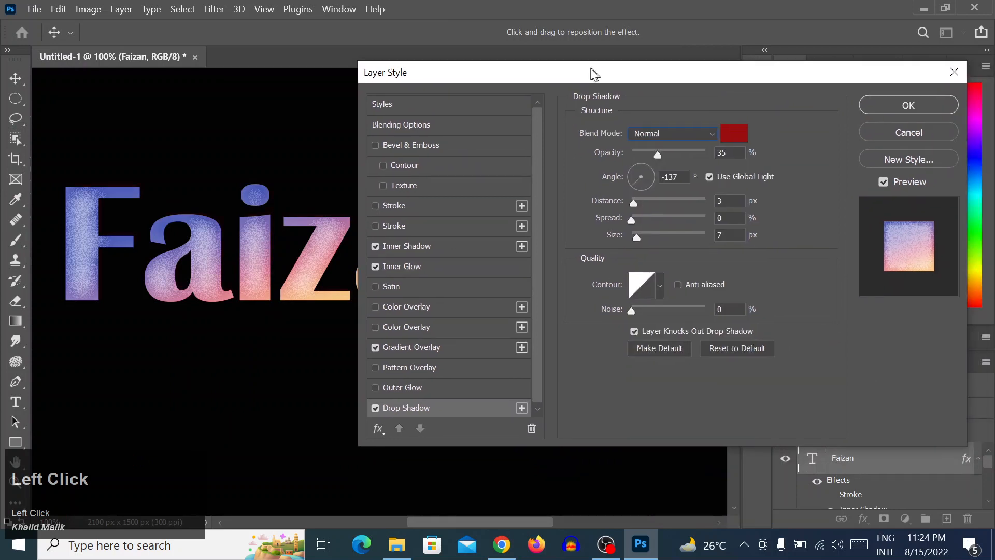
left_click_drag(654, 154, 840, 173)
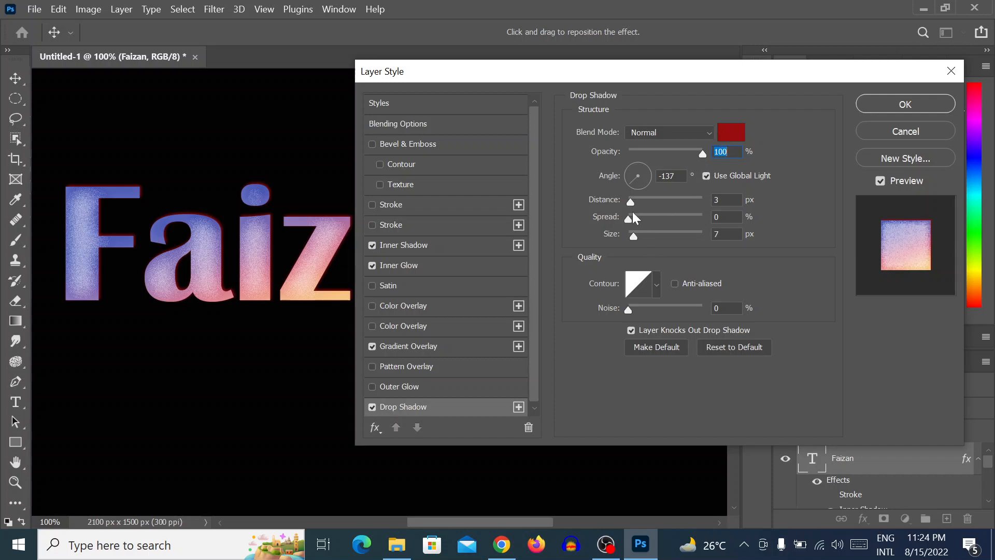
left_click_drag(631, 203, 654, 233)
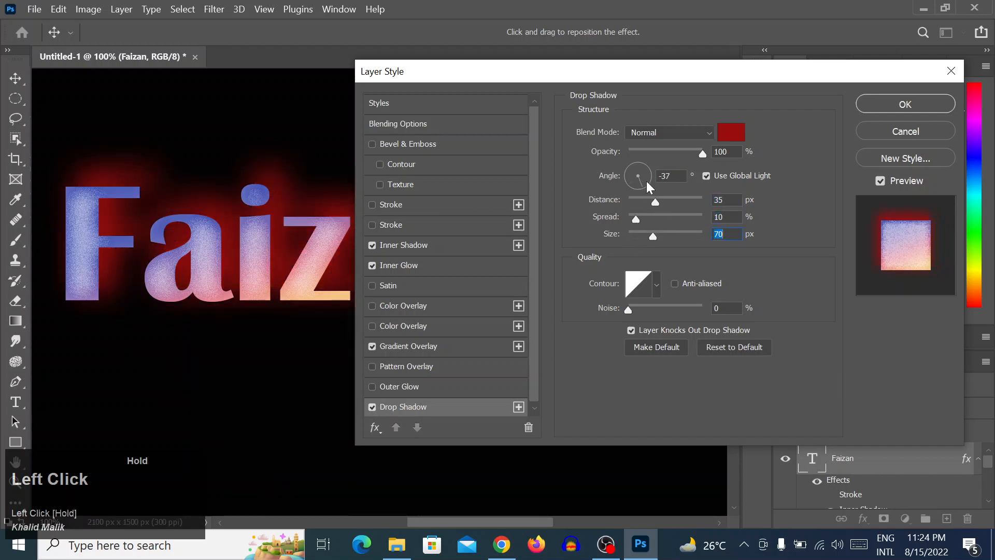
left_click_drag(646, 182, 637, 165)
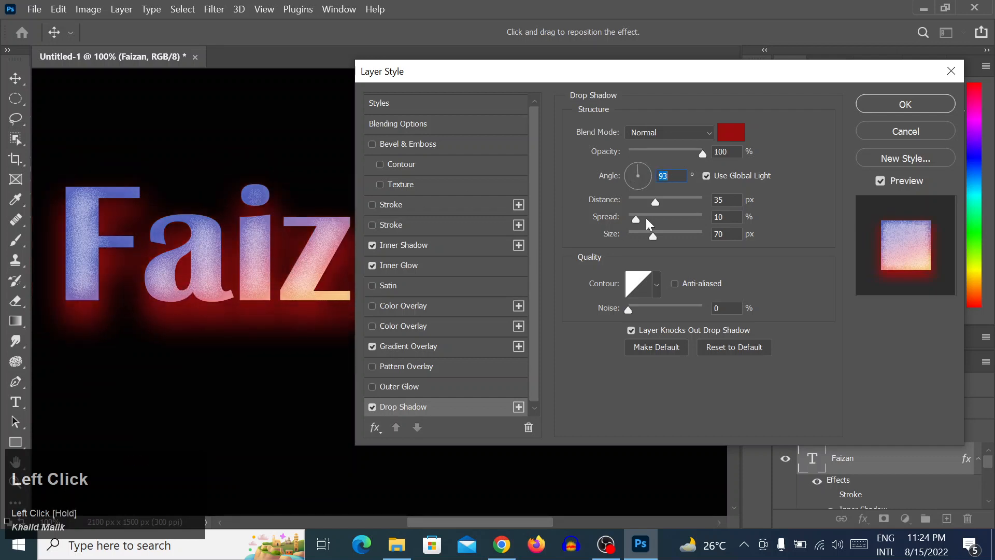
mouse_move(656, 202)
left_mouse_down()
mouse_move(632, 223)
mouse_move(643, 203)
mouse_move(660, 208)
left_mouse_up()
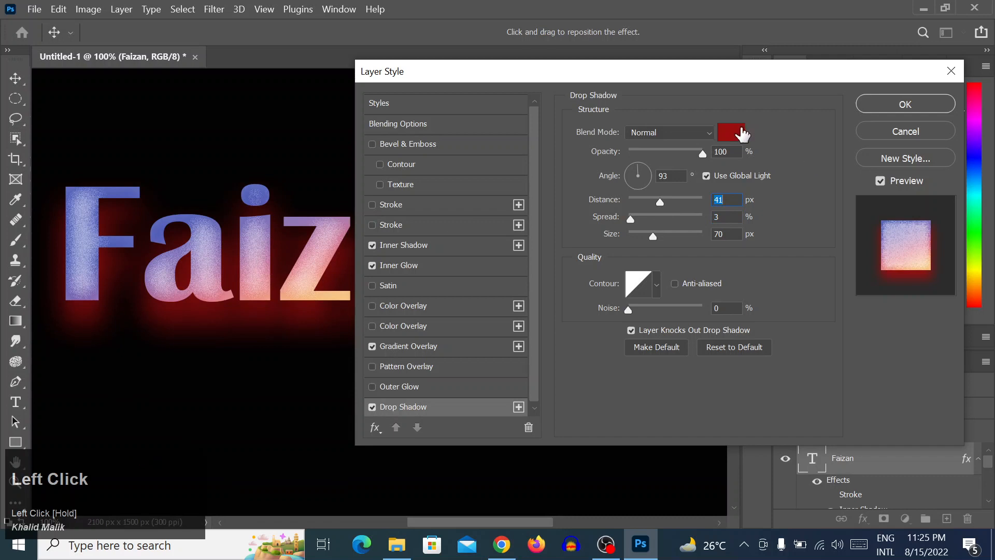
left_click(895, 111)
Step: Hide the black Layer 1 behind the text and reopen the text layer's Drop Shadow settings
scroll(897, 466, "down", 5)
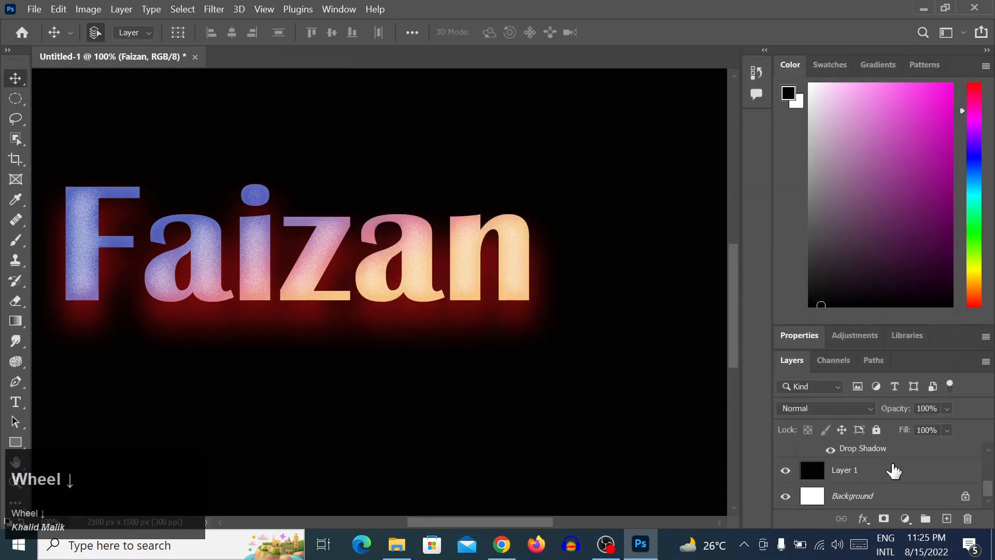
left_click(785, 472)
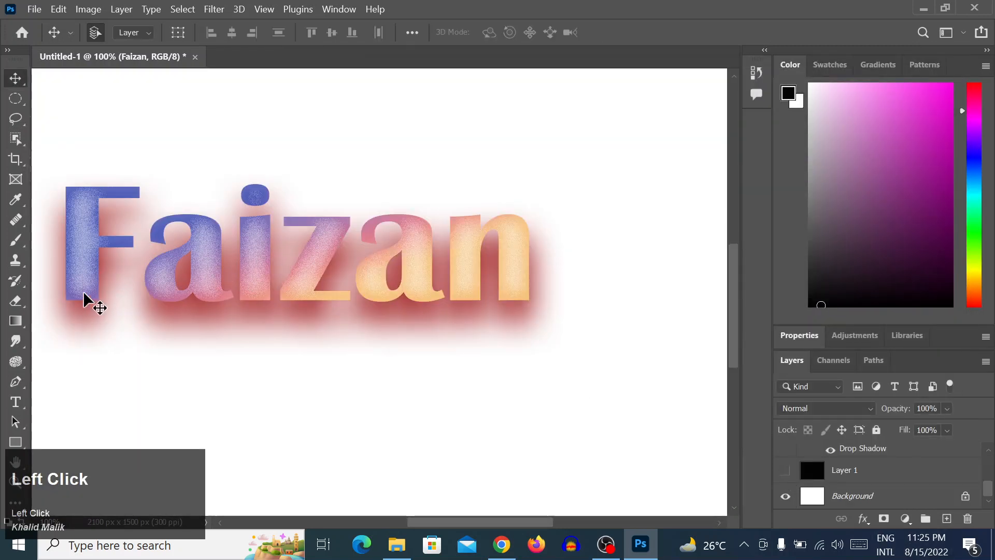
left_click(888, 452)
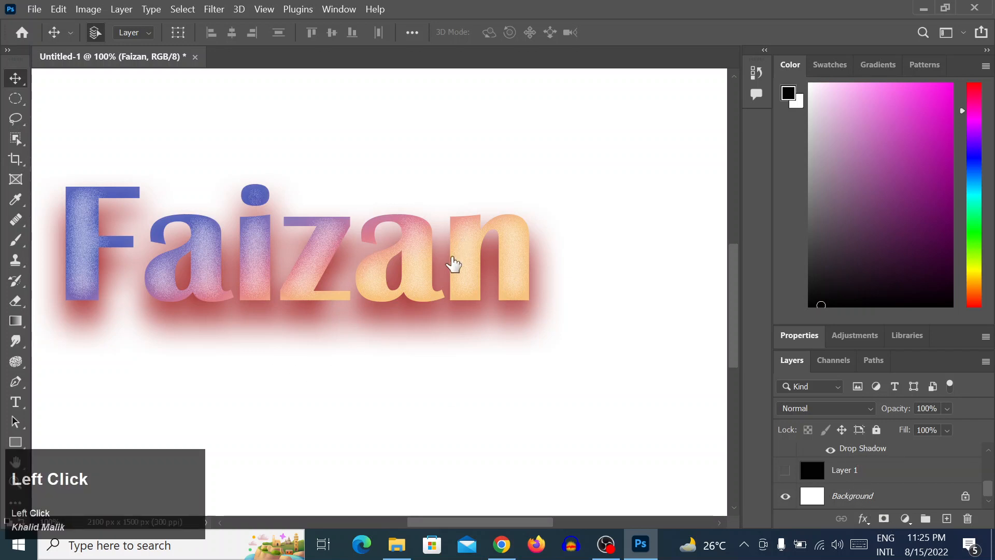
double_click(874, 450)
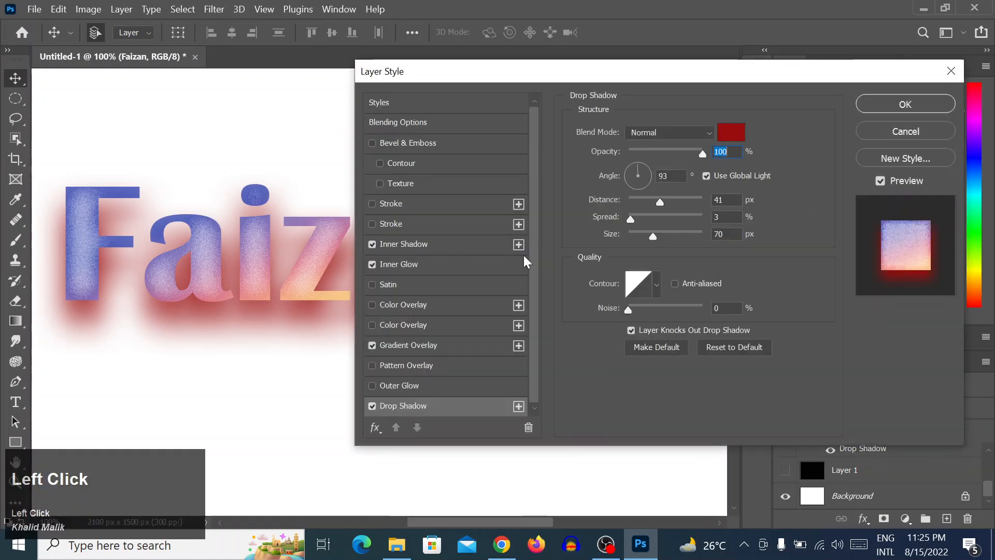
Step: Change the Drop Shadow color to black and set its blend mode to Multiply
left_click(731, 134)
left_click_drag(421, 251, 401, 288)
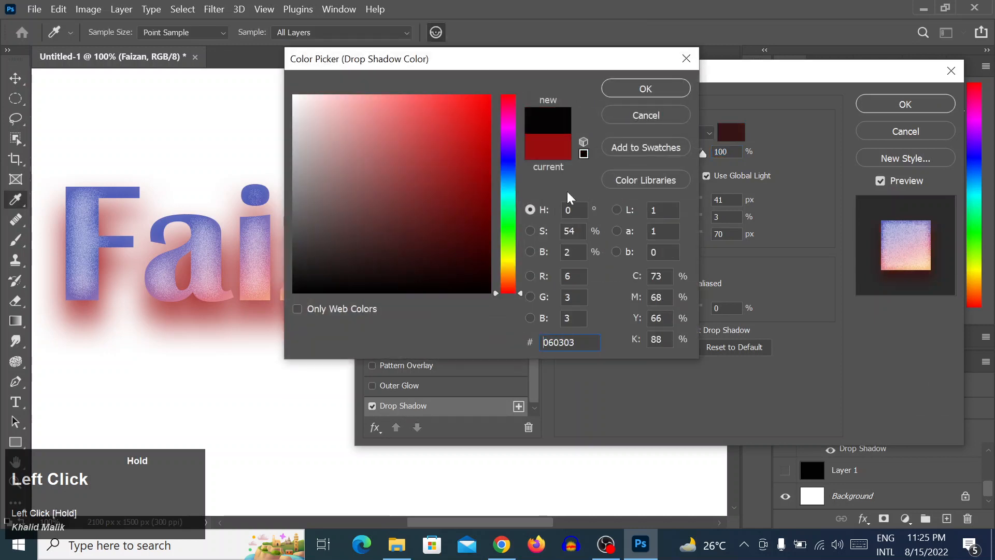
left_click(646, 93)
left_click(668, 133)
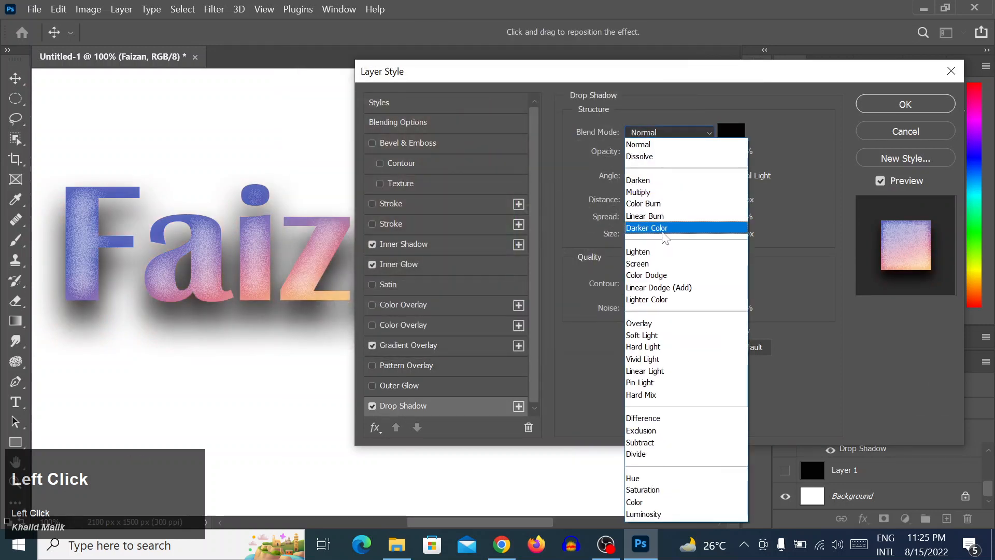
left_click(638, 192)
Step: Set the Drop Shadow to 35% opacity, 21 px distance, 14% spread, 10 px size and 128° angle, and apply the layer style
left_click_drag(699, 153, 655, 160)
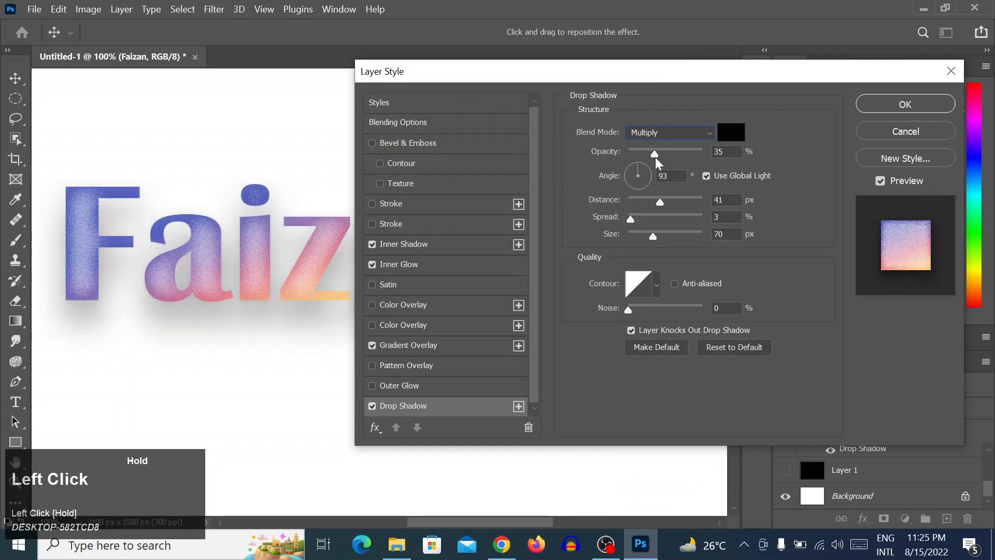
left_click_drag(660, 203, 645, 202)
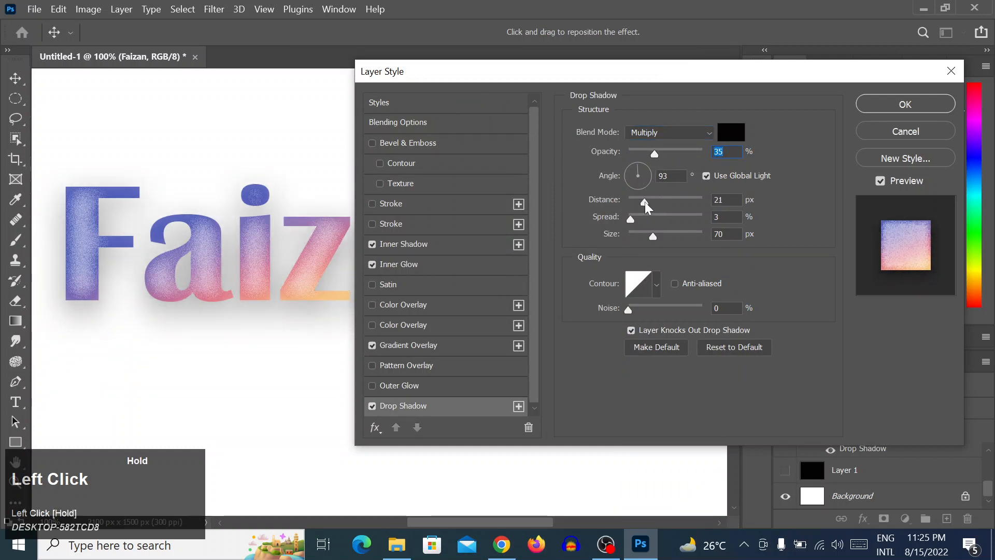
left_click_drag(653, 237, 636, 222)
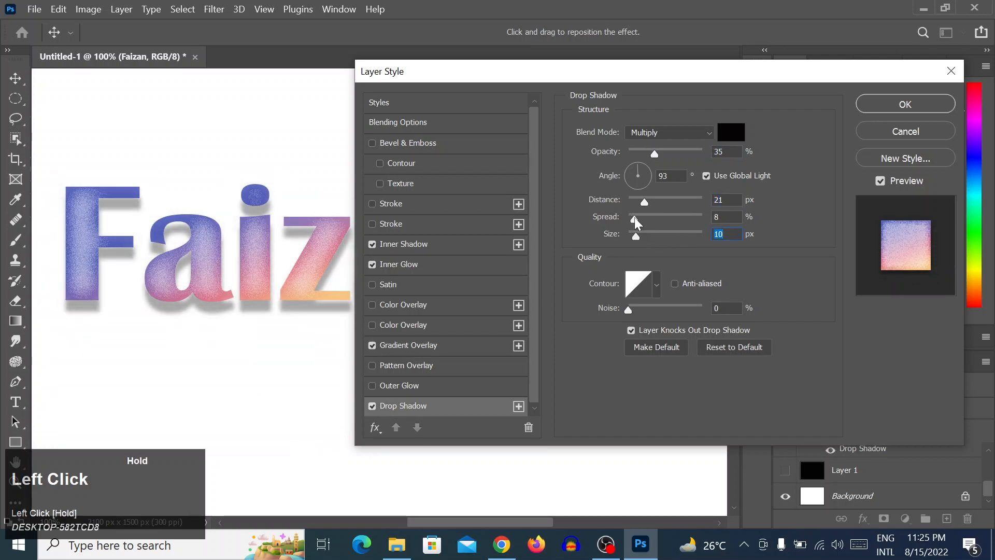
left_click_drag(648, 173, 632, 174)
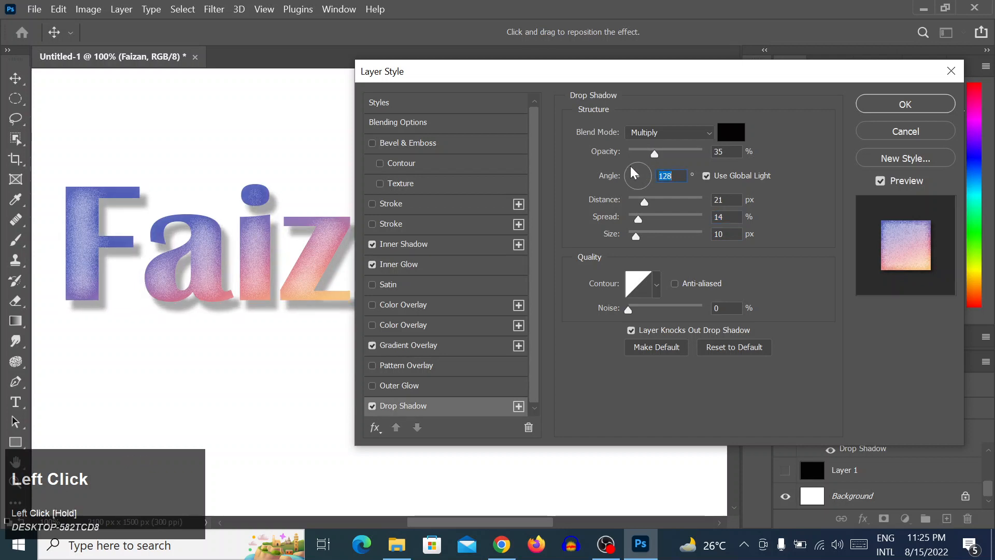
key("Return")
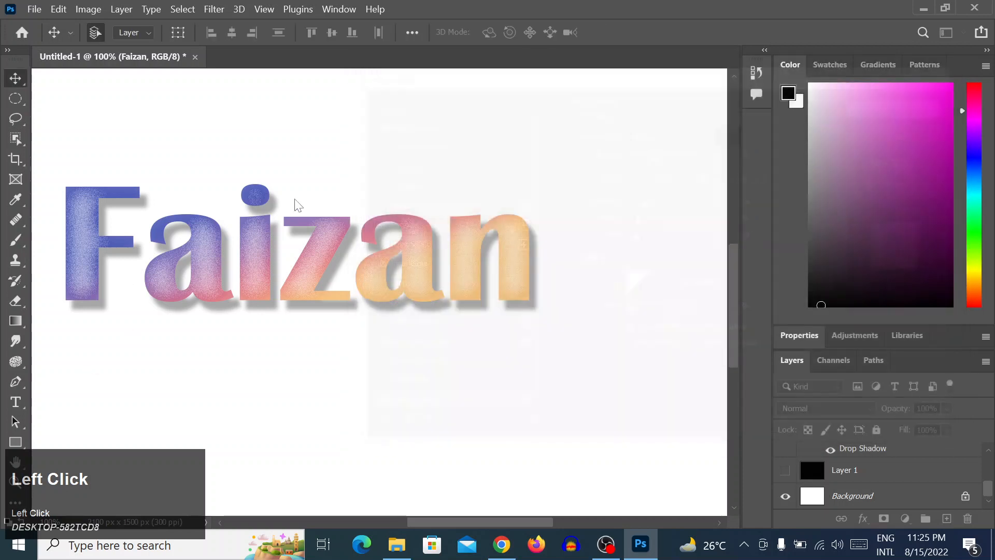
Step: Enlarge the layer list so that every effect of the text layer is shown, with the whole text in view
key("z")
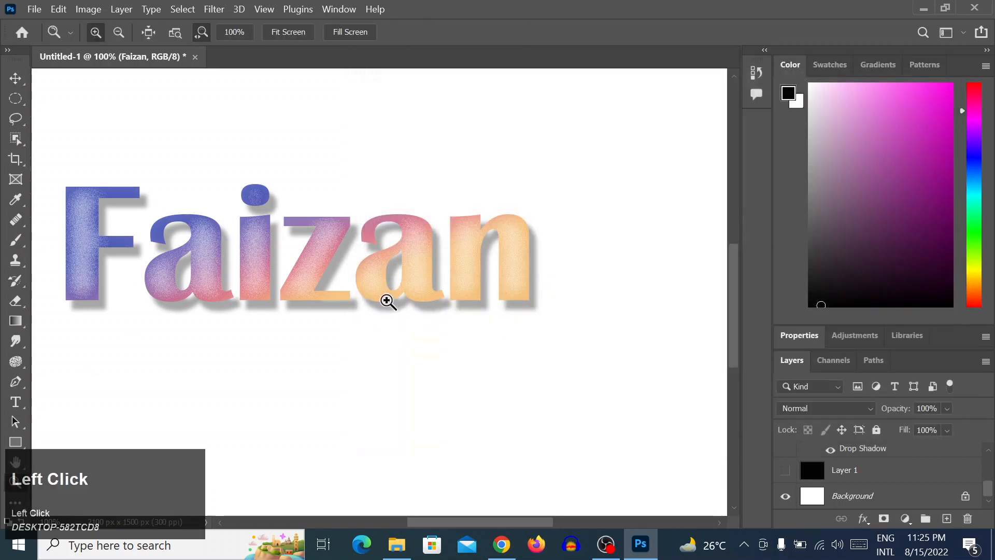
left_click_drag(385, 299, 358, 288)
key("space")
left_click_drag(282, 213, 321, 207)
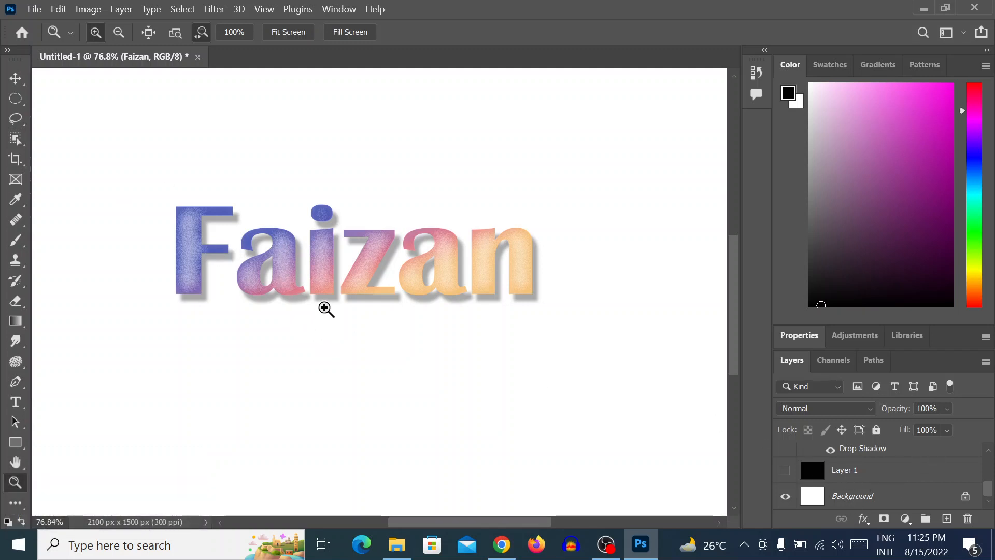
scroll(911, 477, "up", 3)
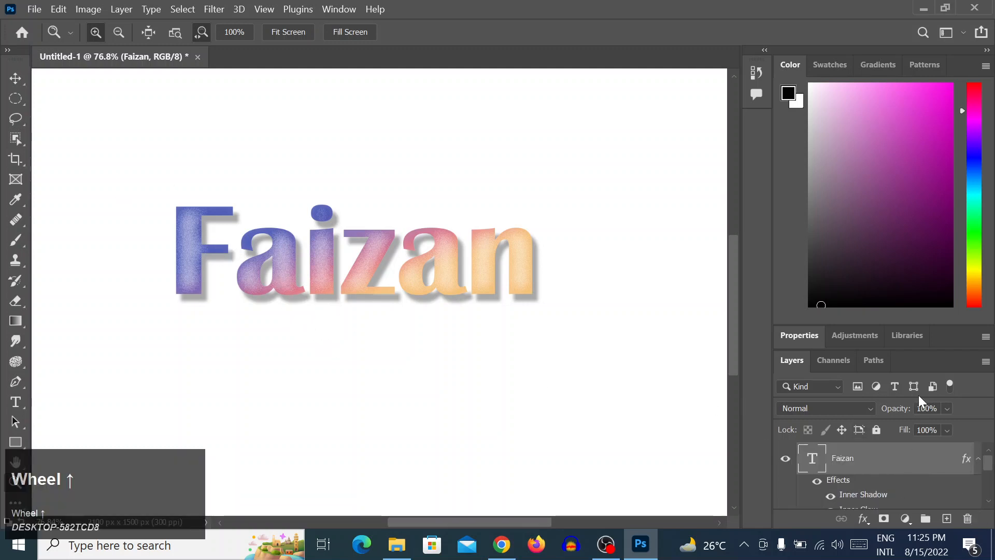
left_click_drag(923, 322, 928, 156)
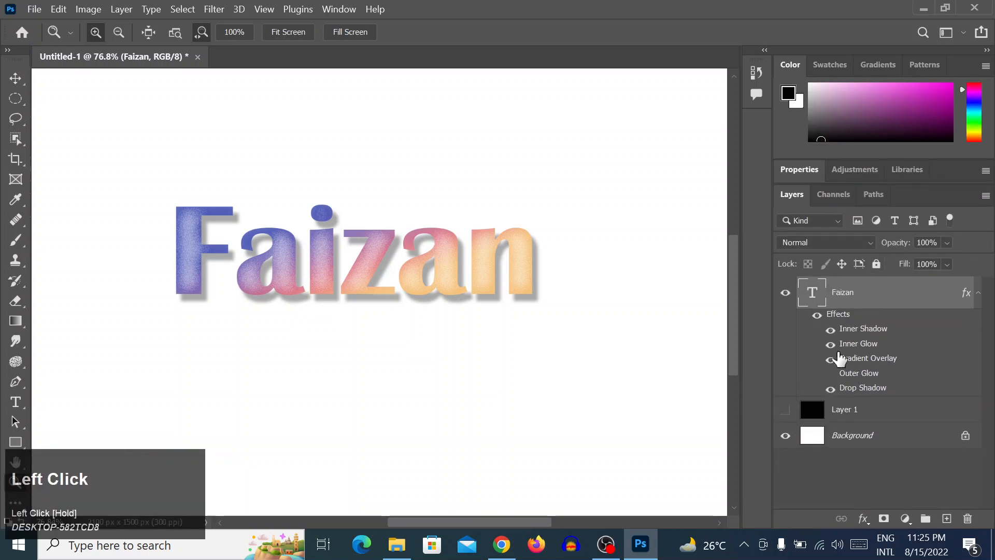
Step: Compare the text with its Outer Glow and Inner Glow toggled, leaving Outer Glow hidden and Inner Glow visible
left_click_drag(839, 359, 834, 381)
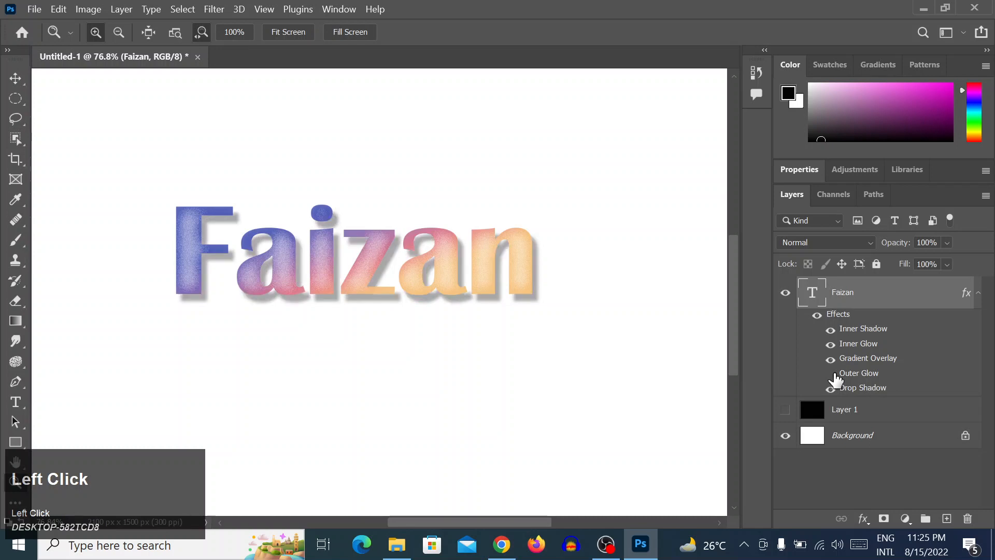
left_click(831, 374)
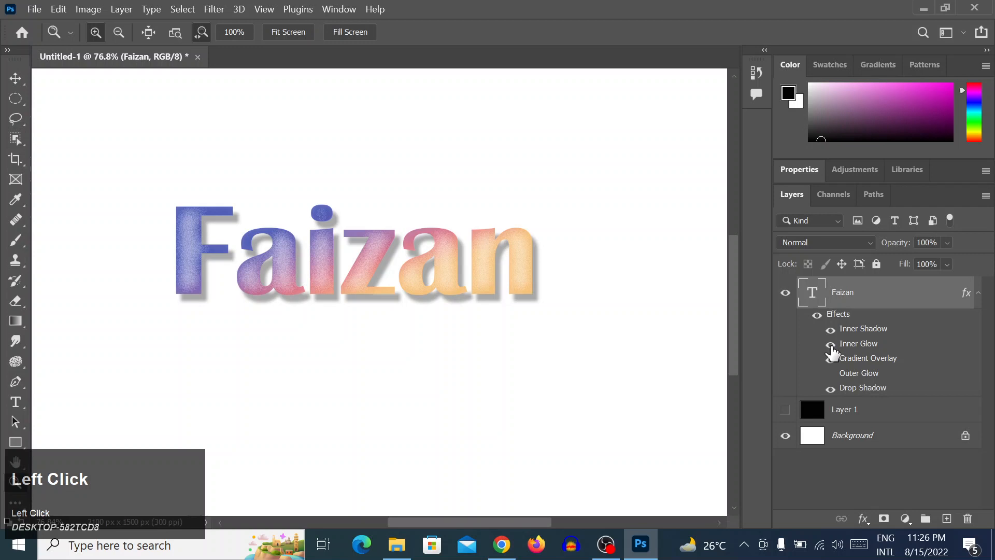
double_click(832, 351)
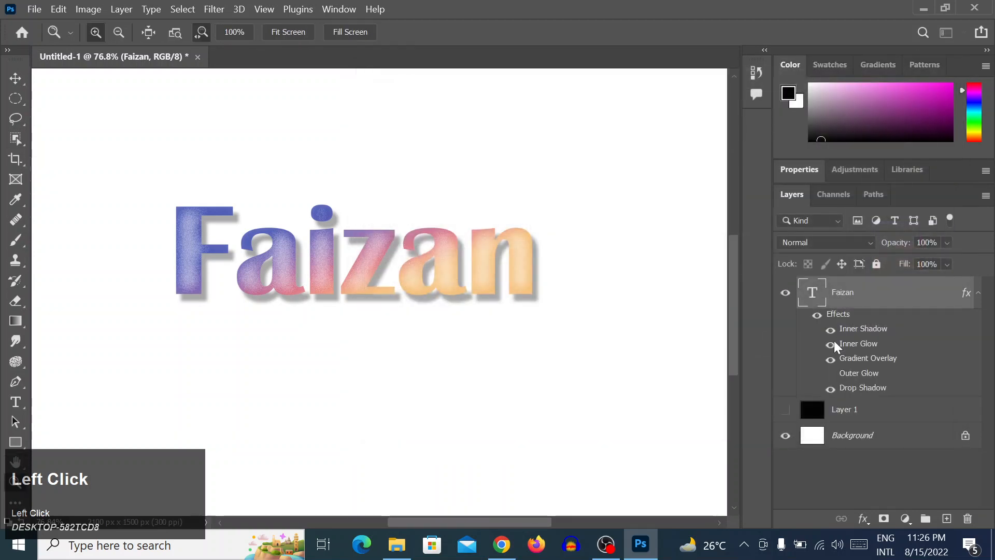
left_click(831, 346)
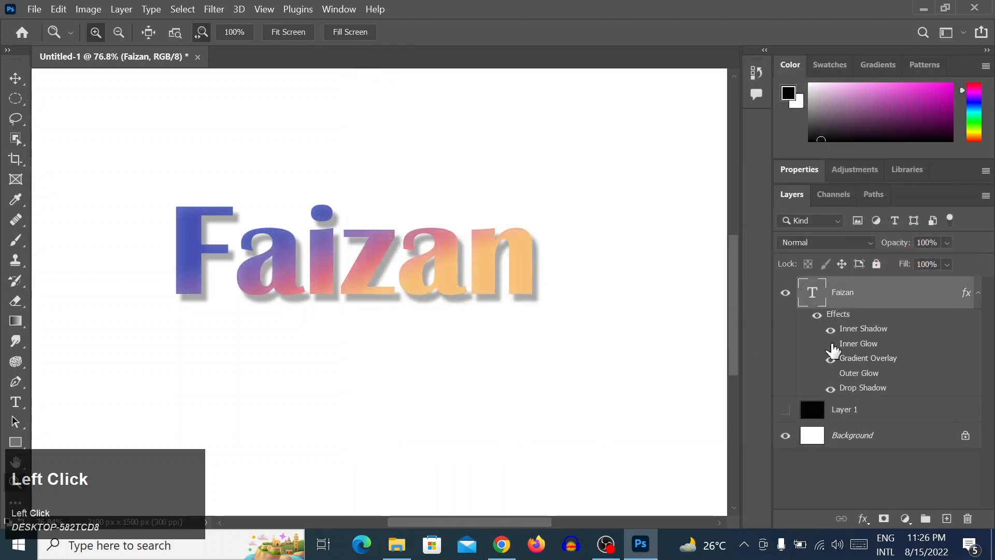
left_click(832, 345)
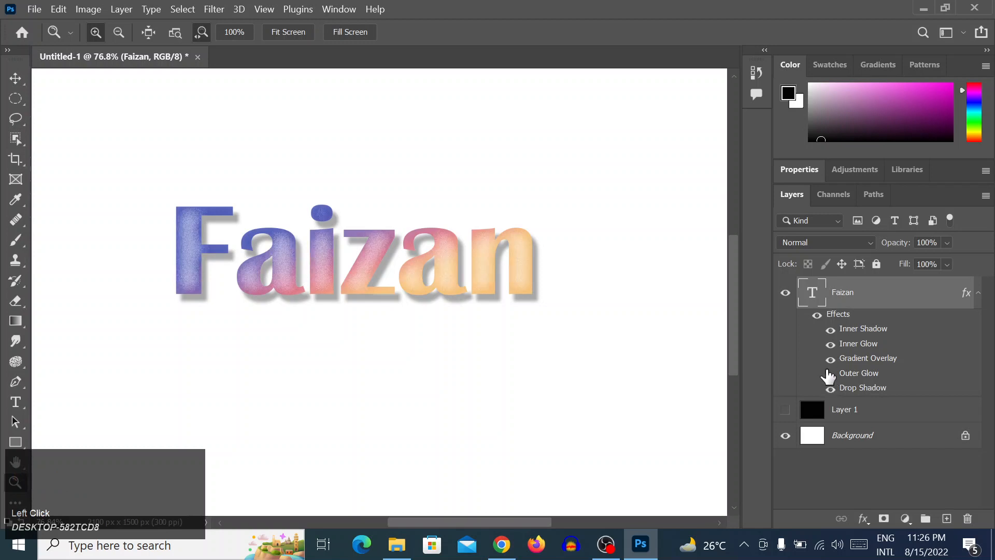
Step: Hide the text layer's Inner Shadow and toggle all of its effects off and back on
left_click(832, 331)
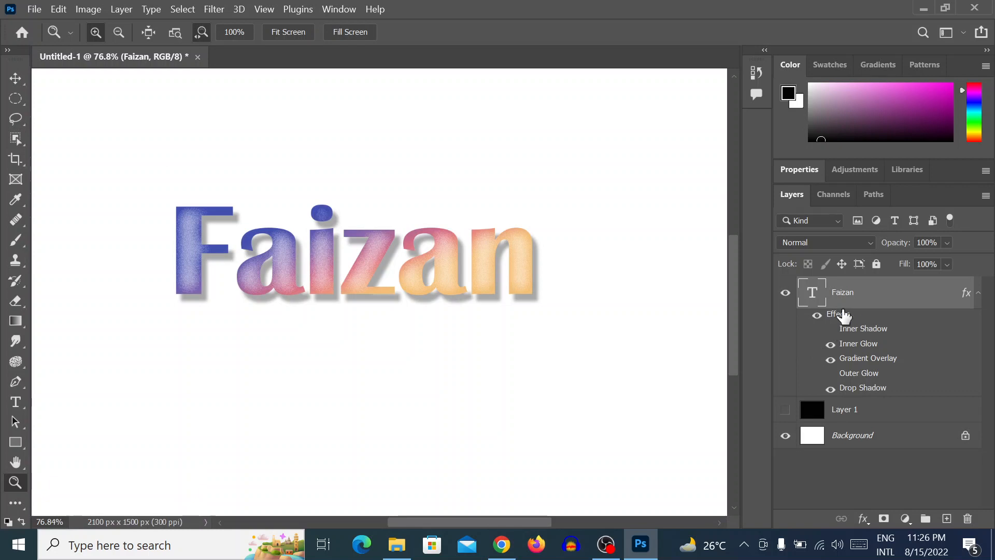
left_click(818, 316)
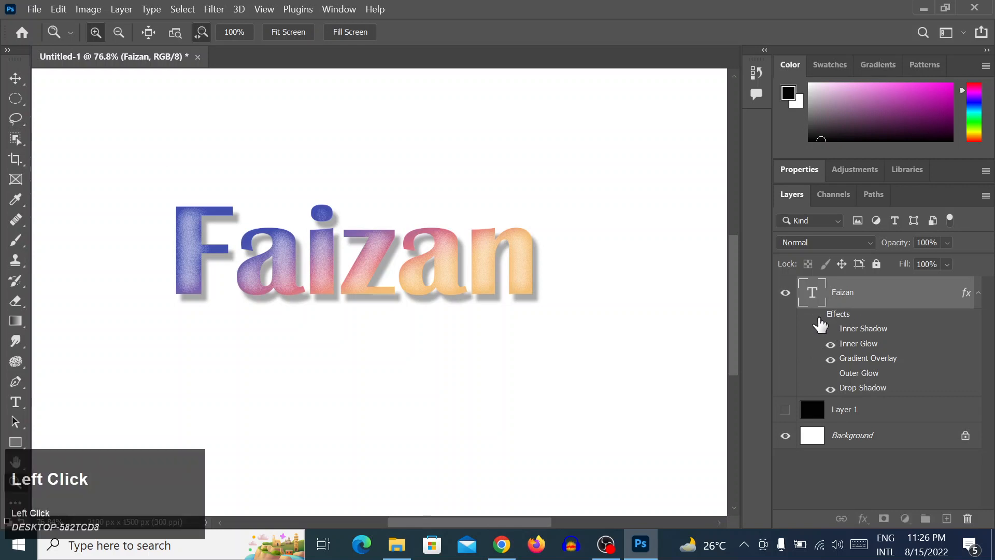
left_click(818, 316)
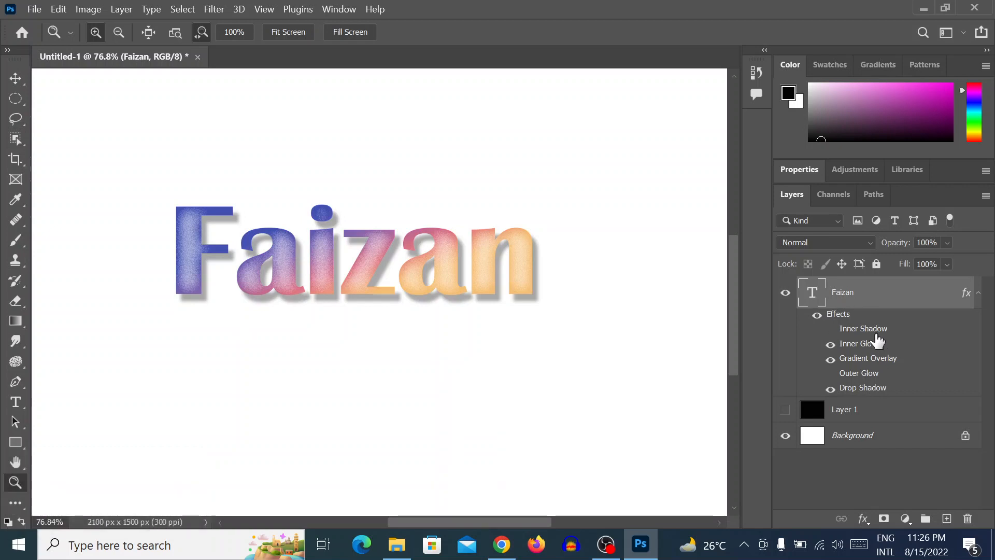
scroll(896, 342, "up", 1)
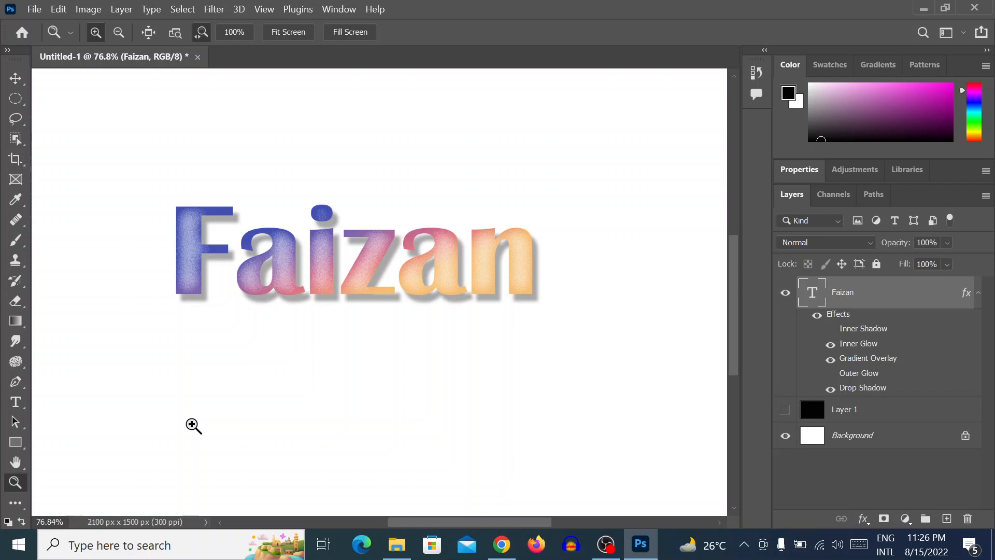
left_click(905, 519)
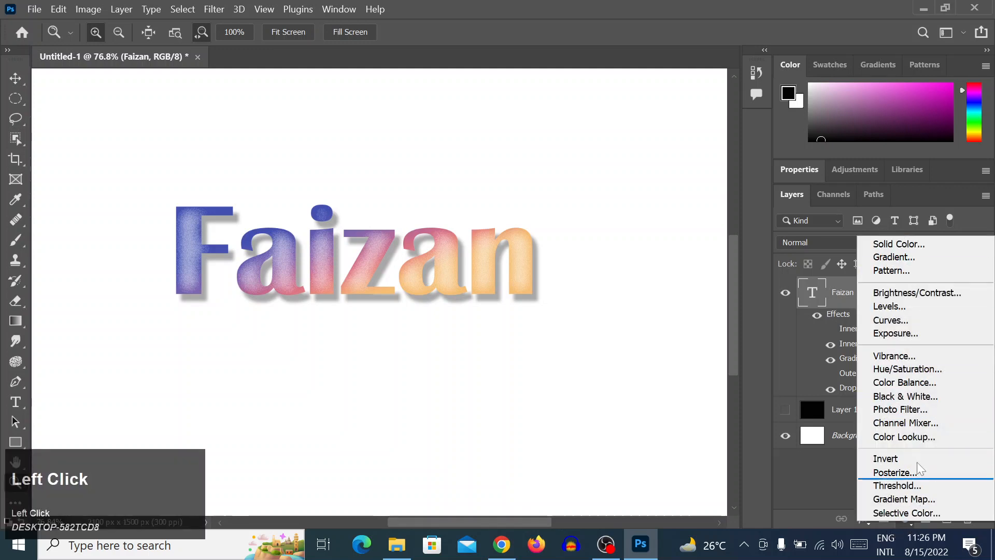
left_click(804, 491)
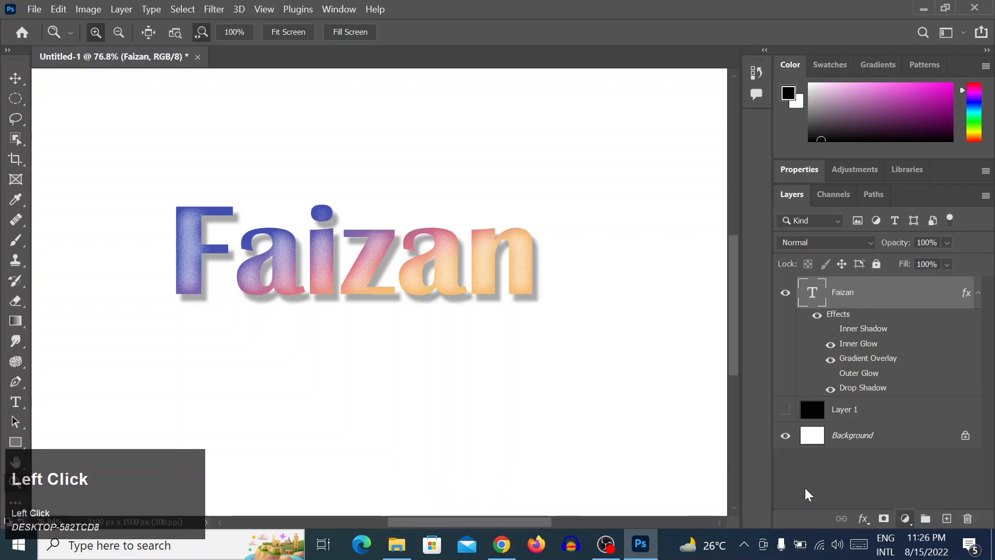